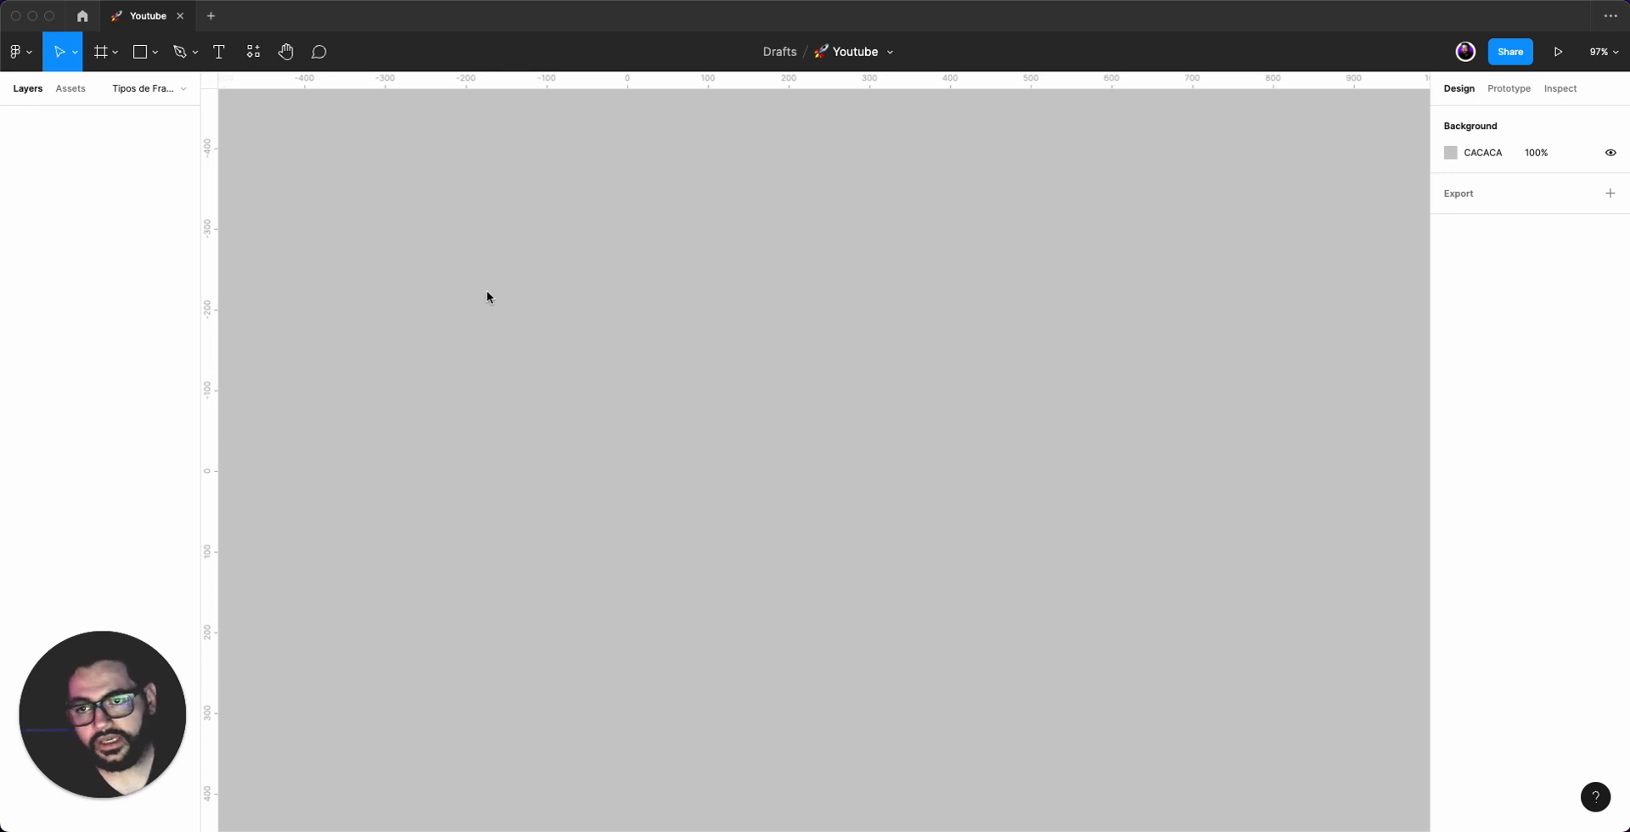
Draw a square frame about 292 x 292 with the Frame tool.
click(116, 54)
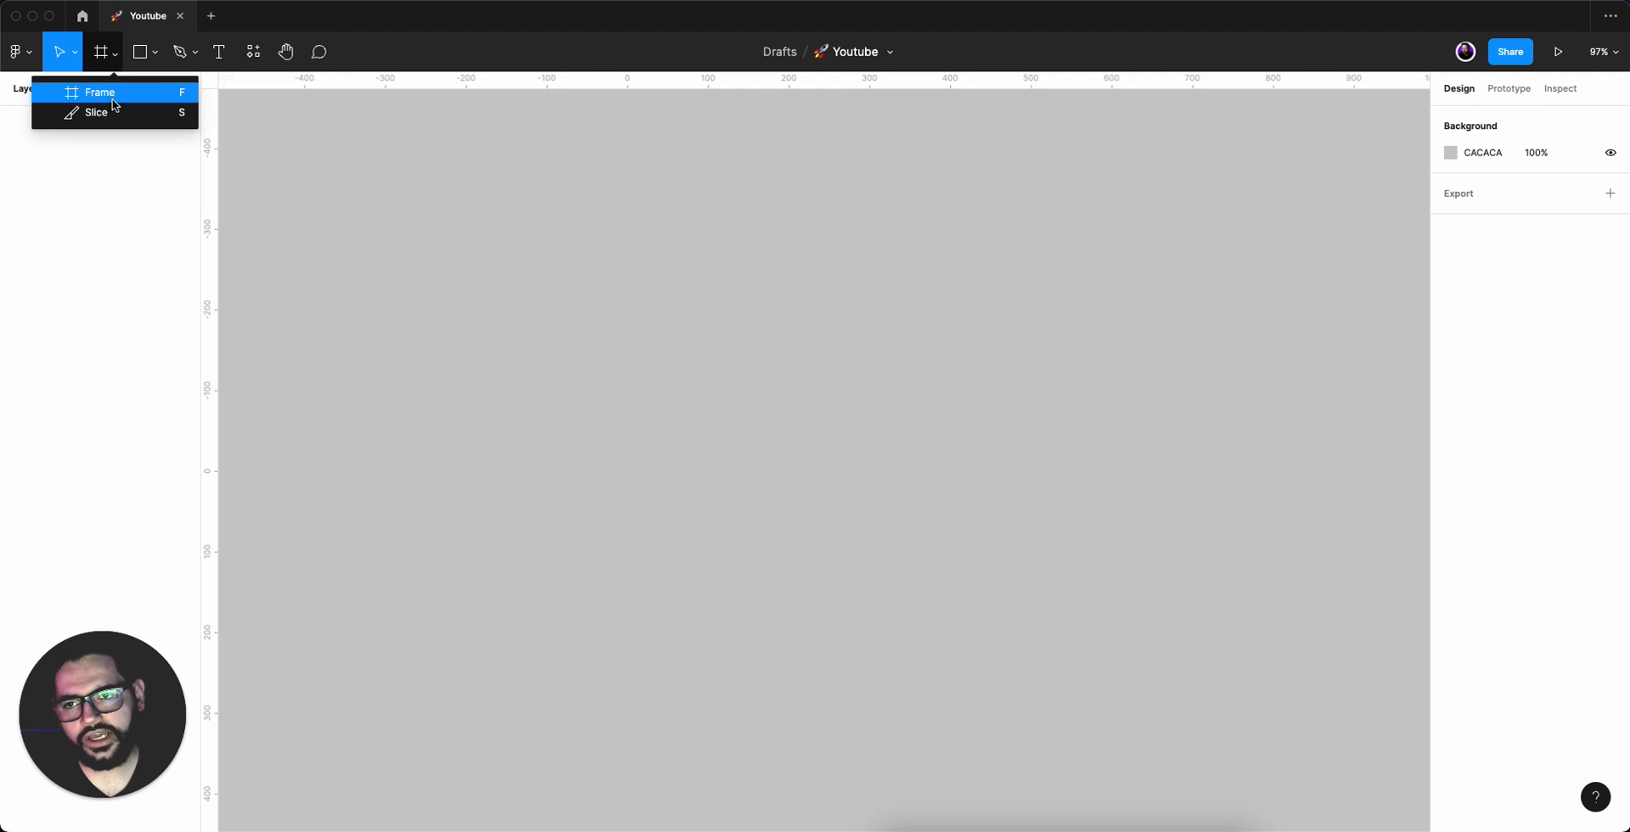
click(114, 94)
drag(312, 211, 548, 446)
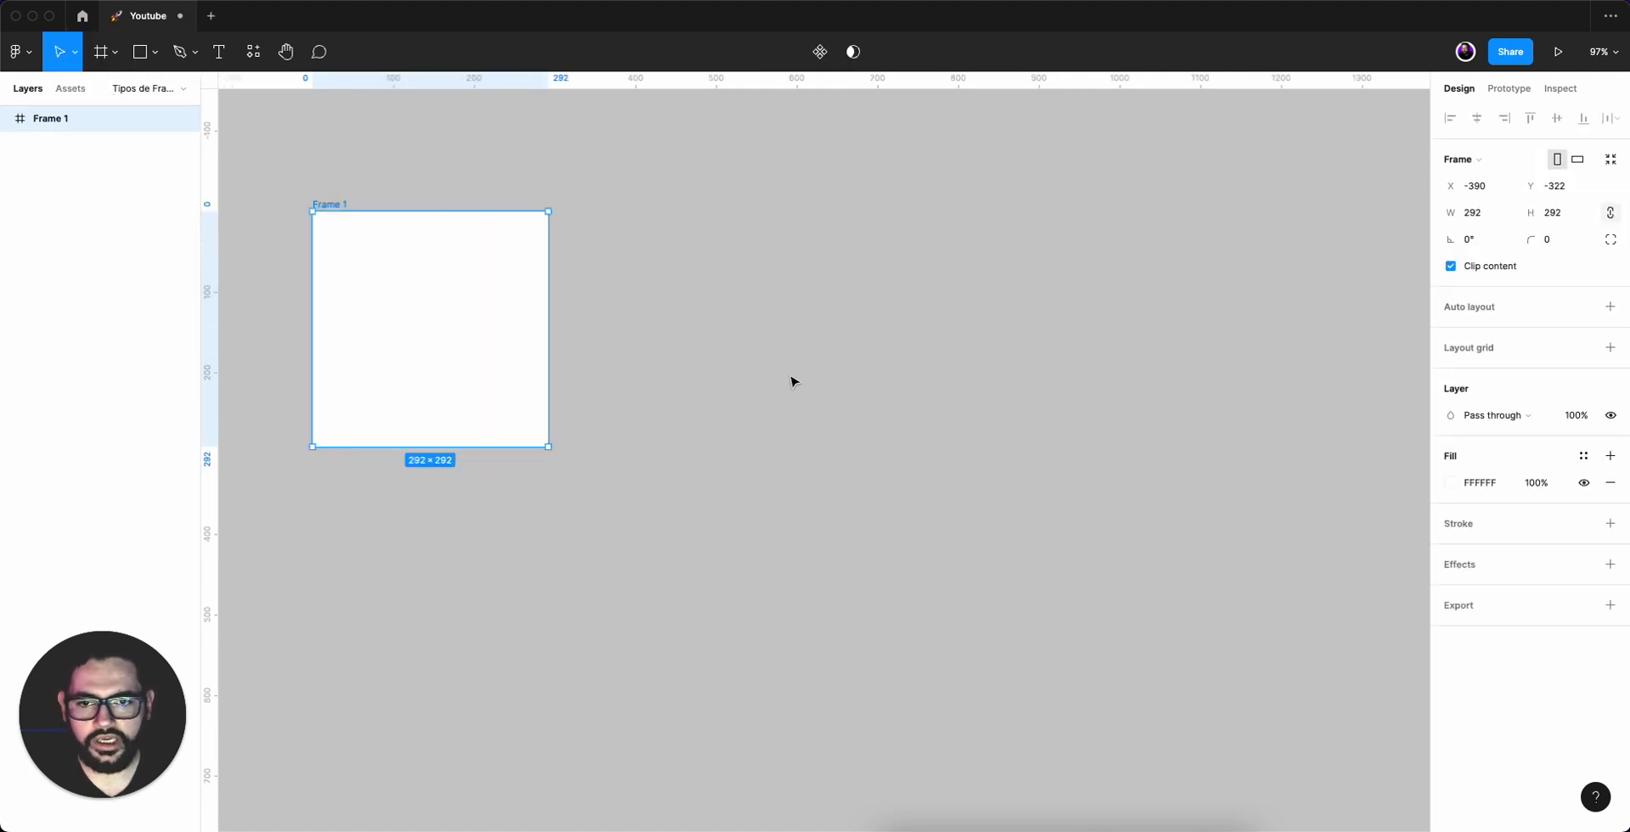
click(640, 215)
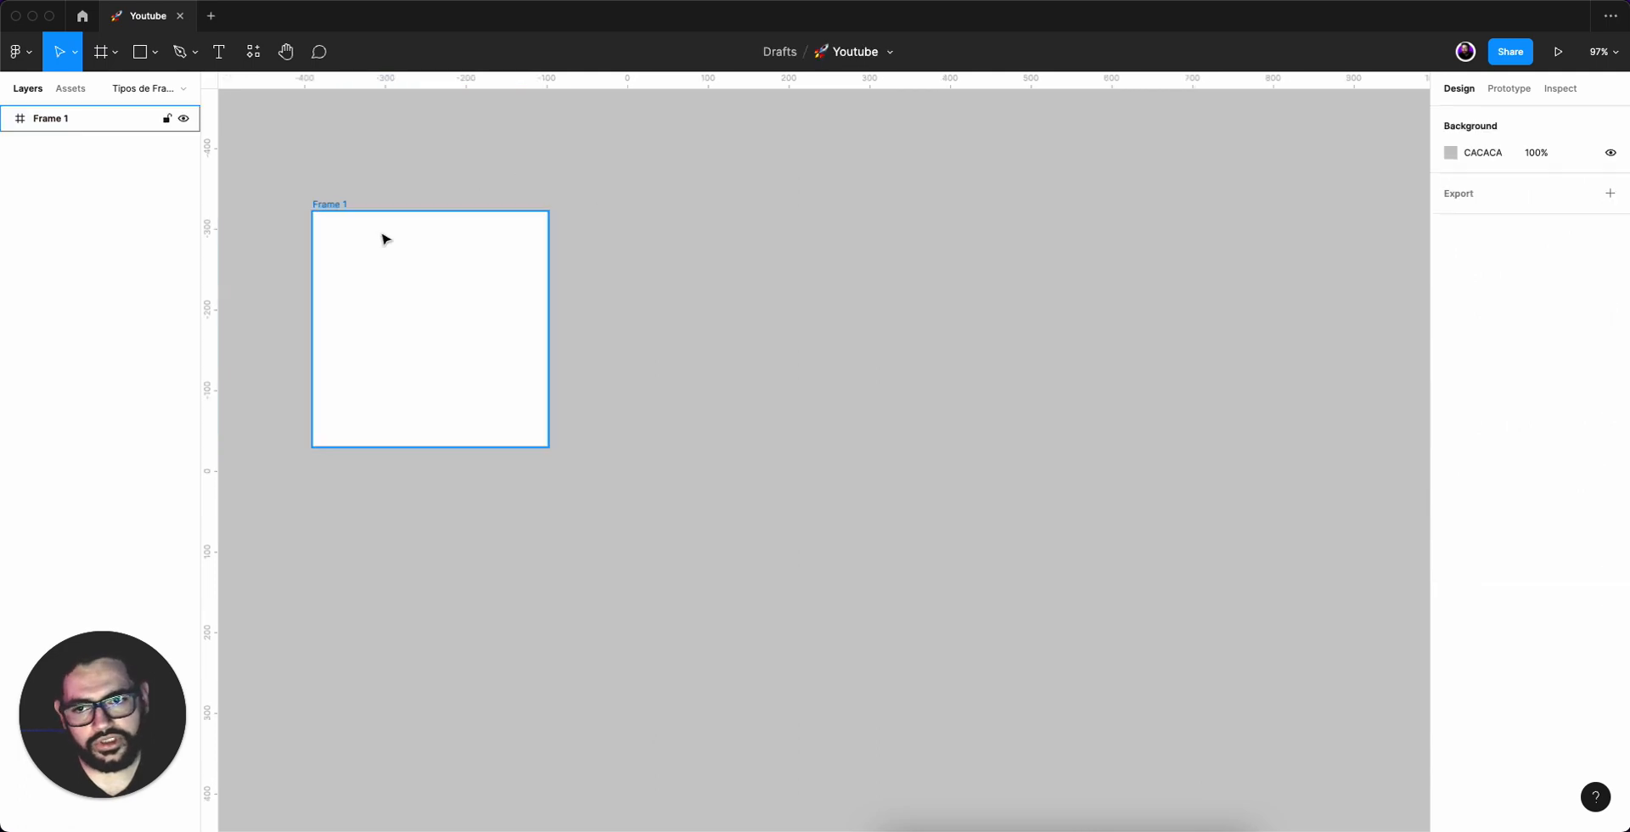
Duplicate the frame and place the copy to the right of the original.
click(115, 51)
click(365, 247)
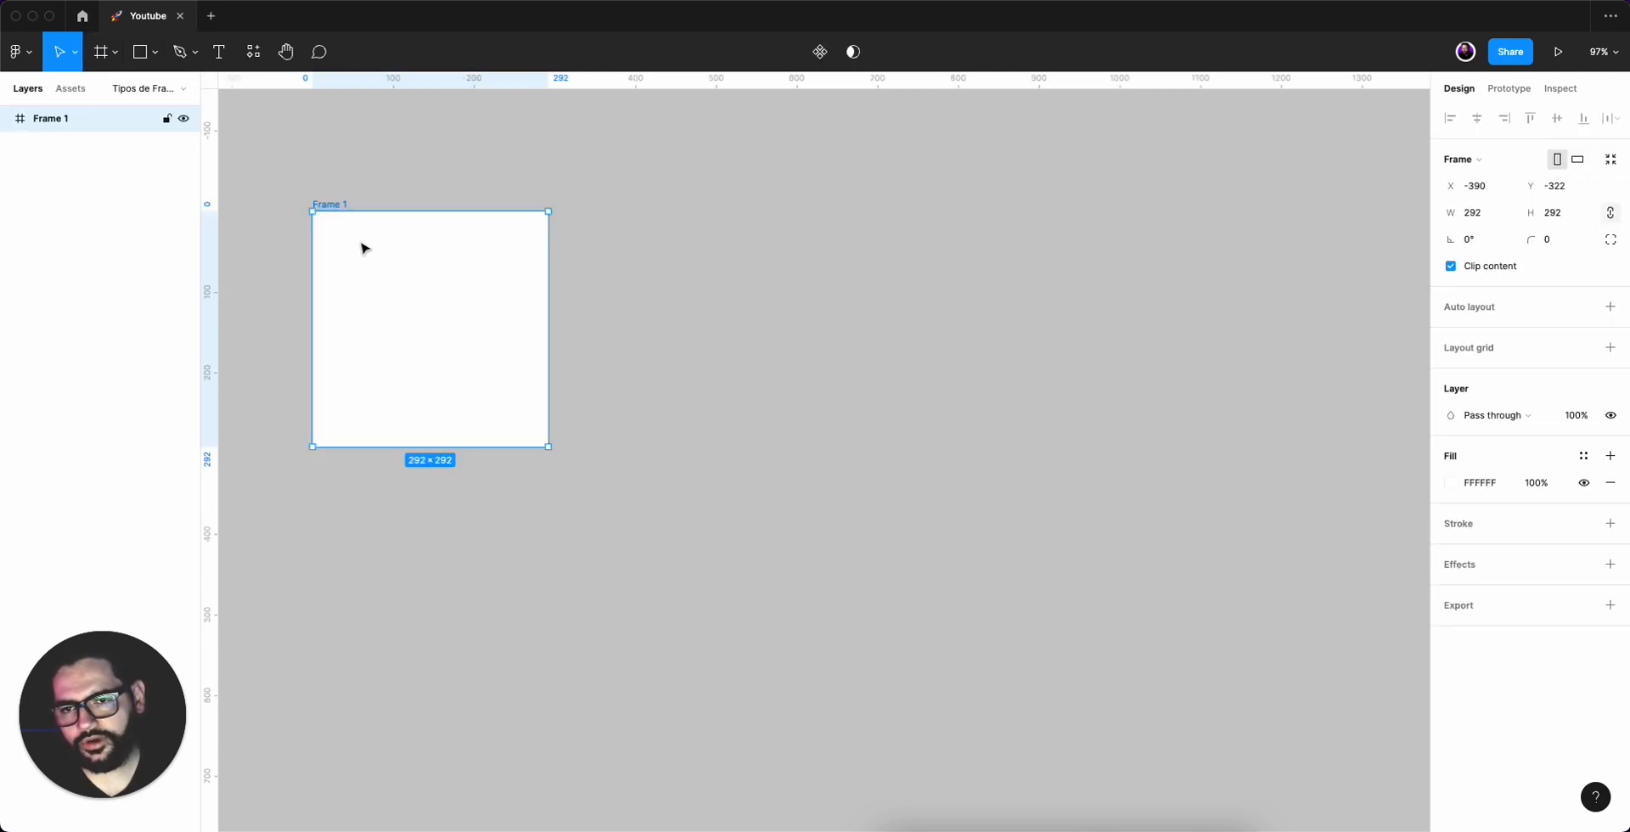
drag(391, 280, 735, 282)
click(1050, 269)
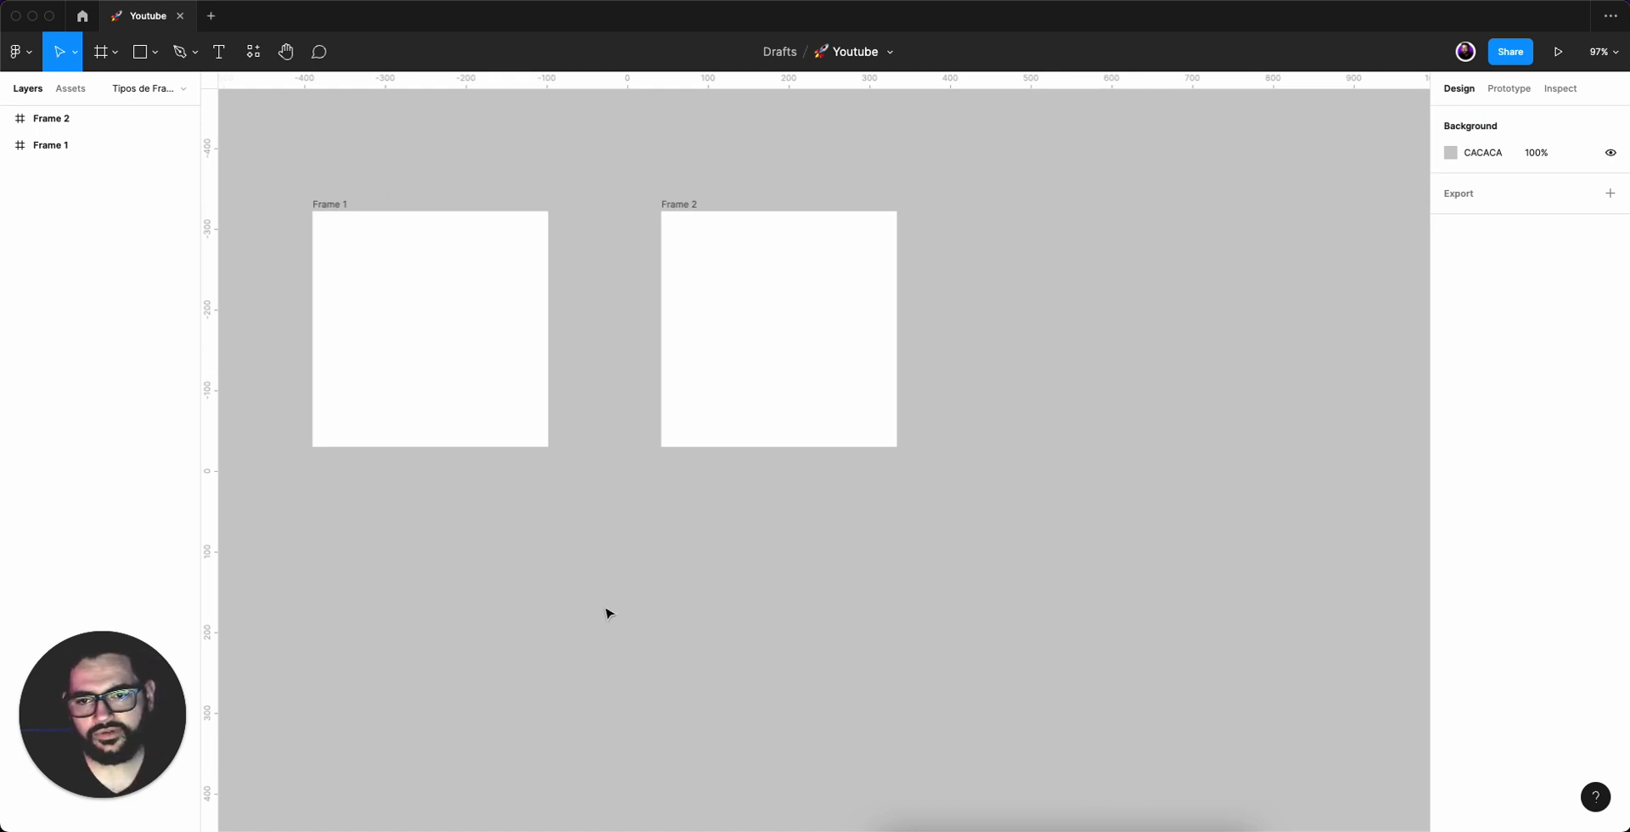
Fill Frame 1 with a nature photo using the Unsplash plugin.
click(343, 212)
right_click(383, 304)
mouse_move(448, 643)
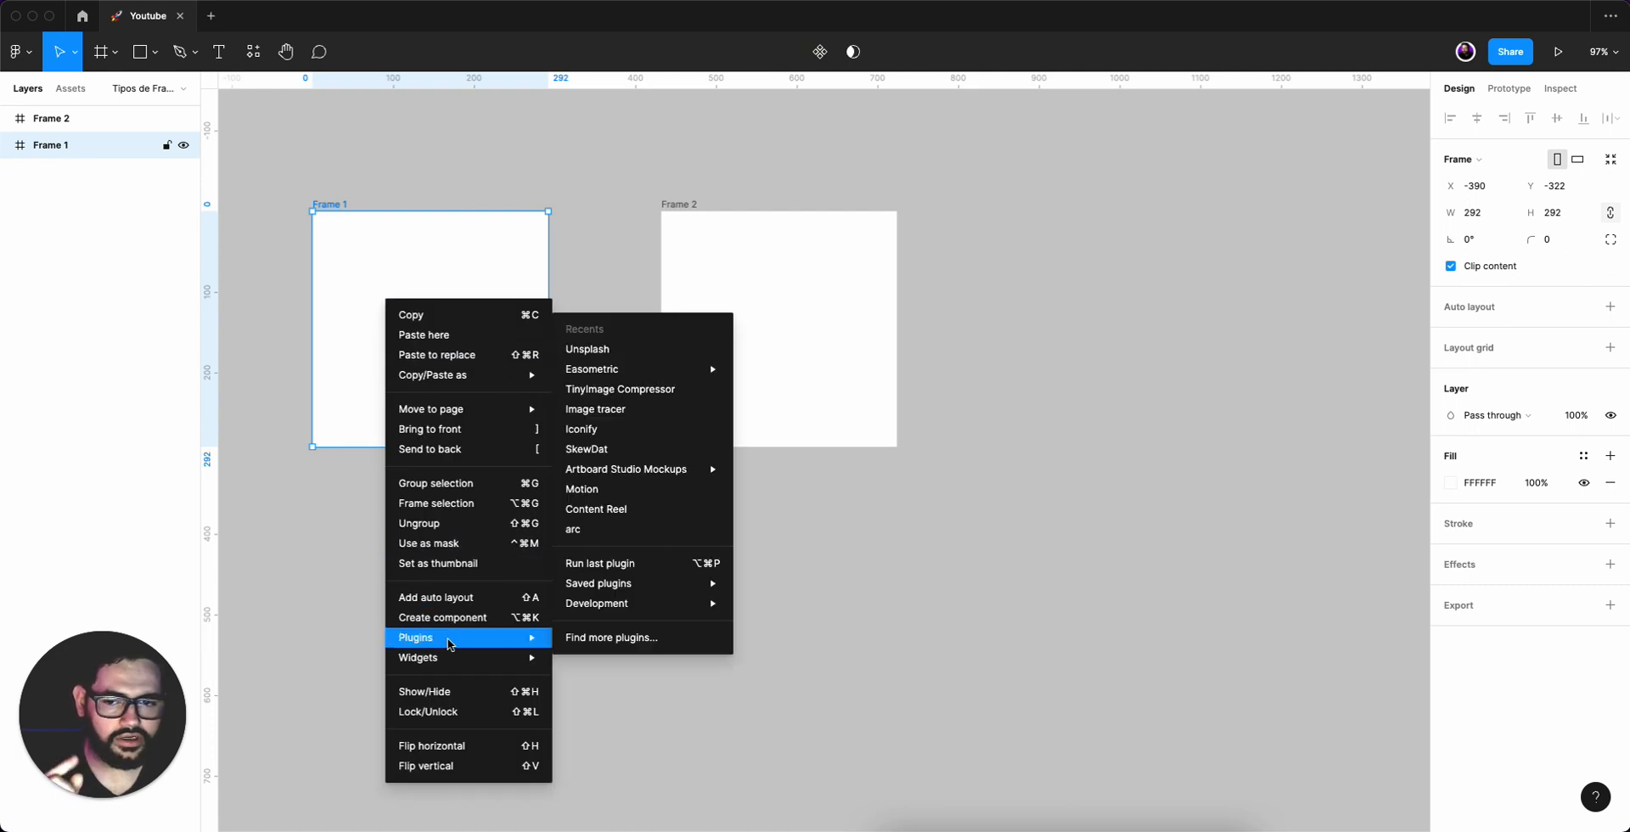
click(619, 344)
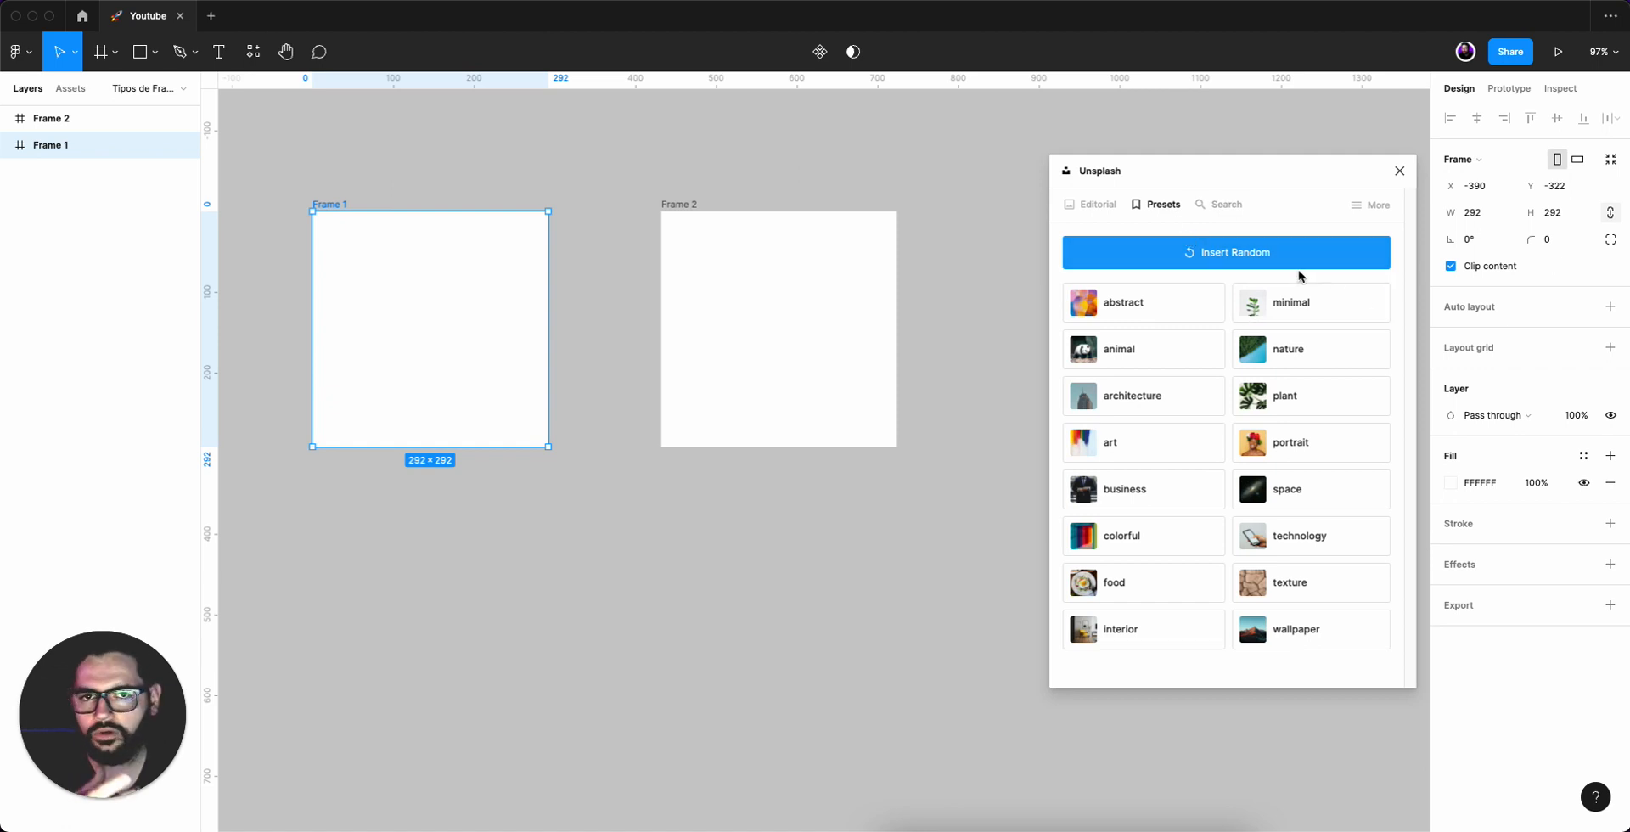
click(1297, 357)
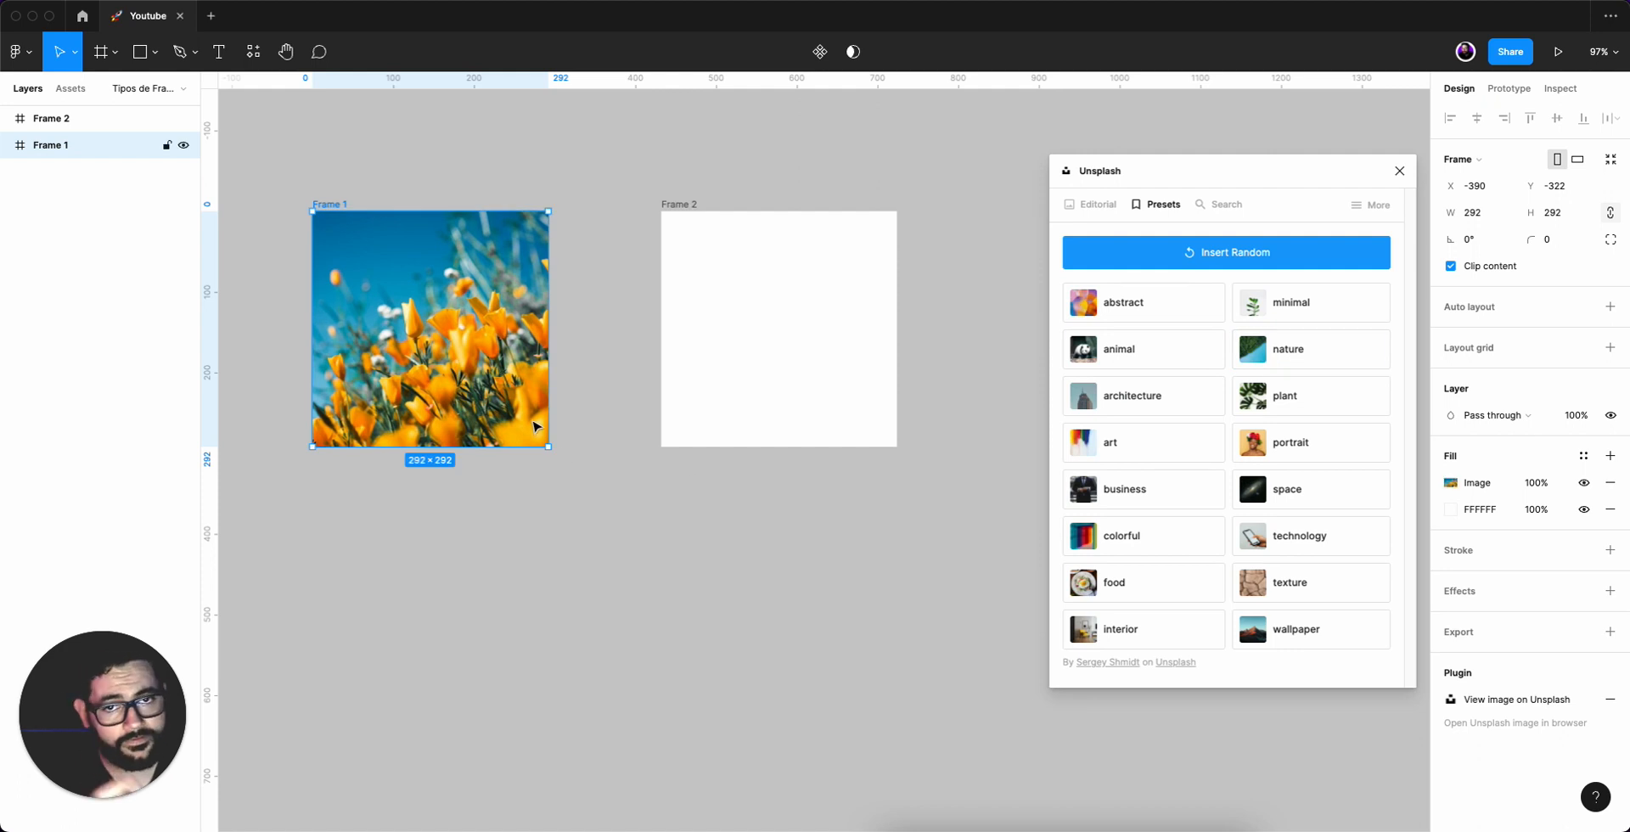
click(607, 554)
Insert a nature photo from Unsplash onto the canvas with no frame selected.
click(763, 240)
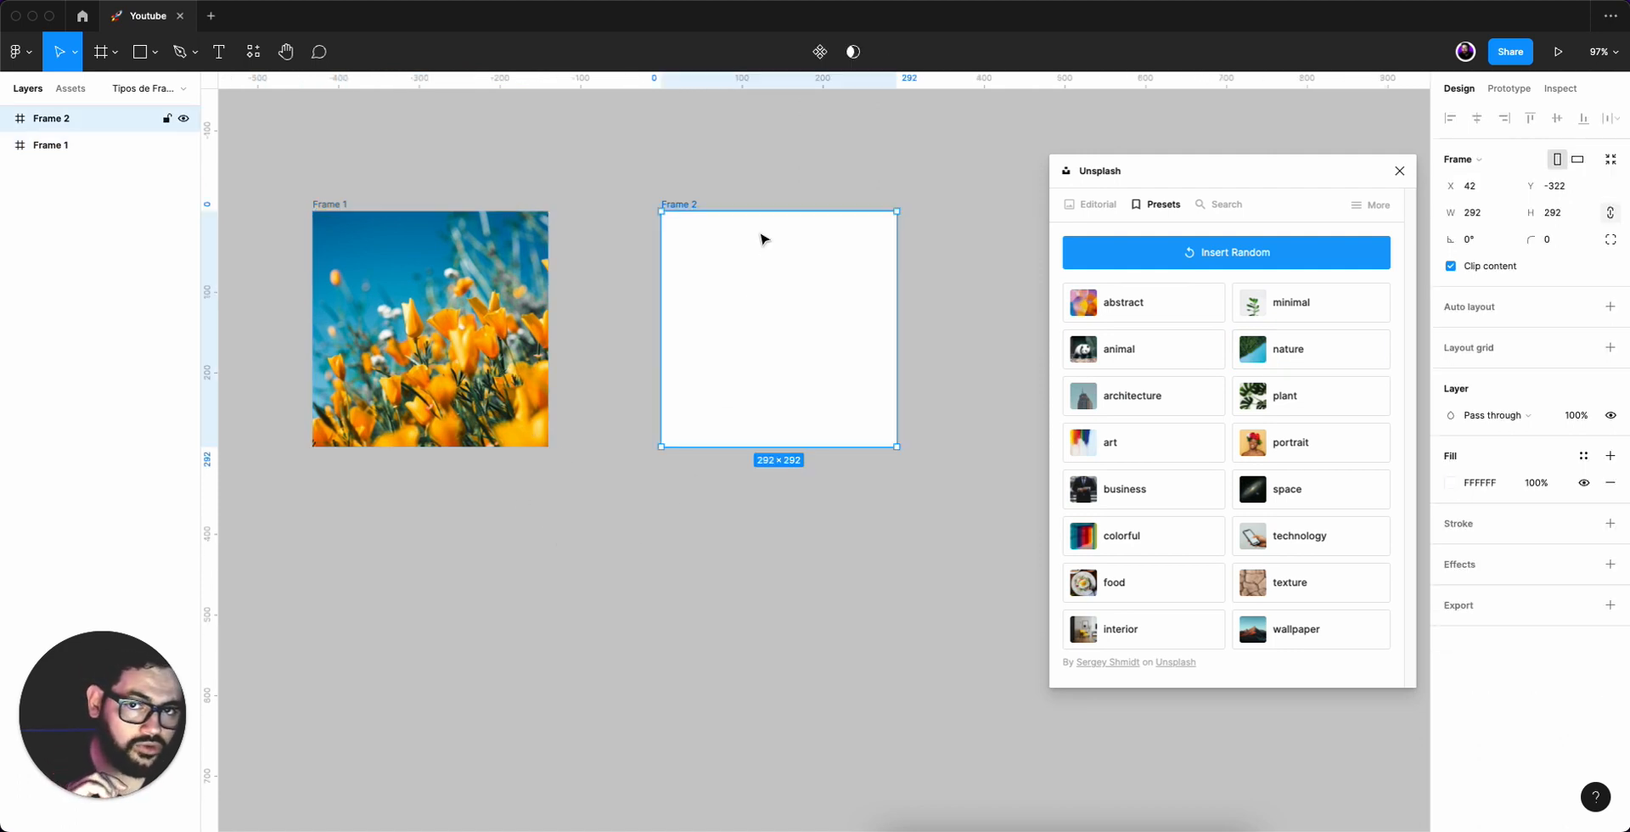
click(788, 556)
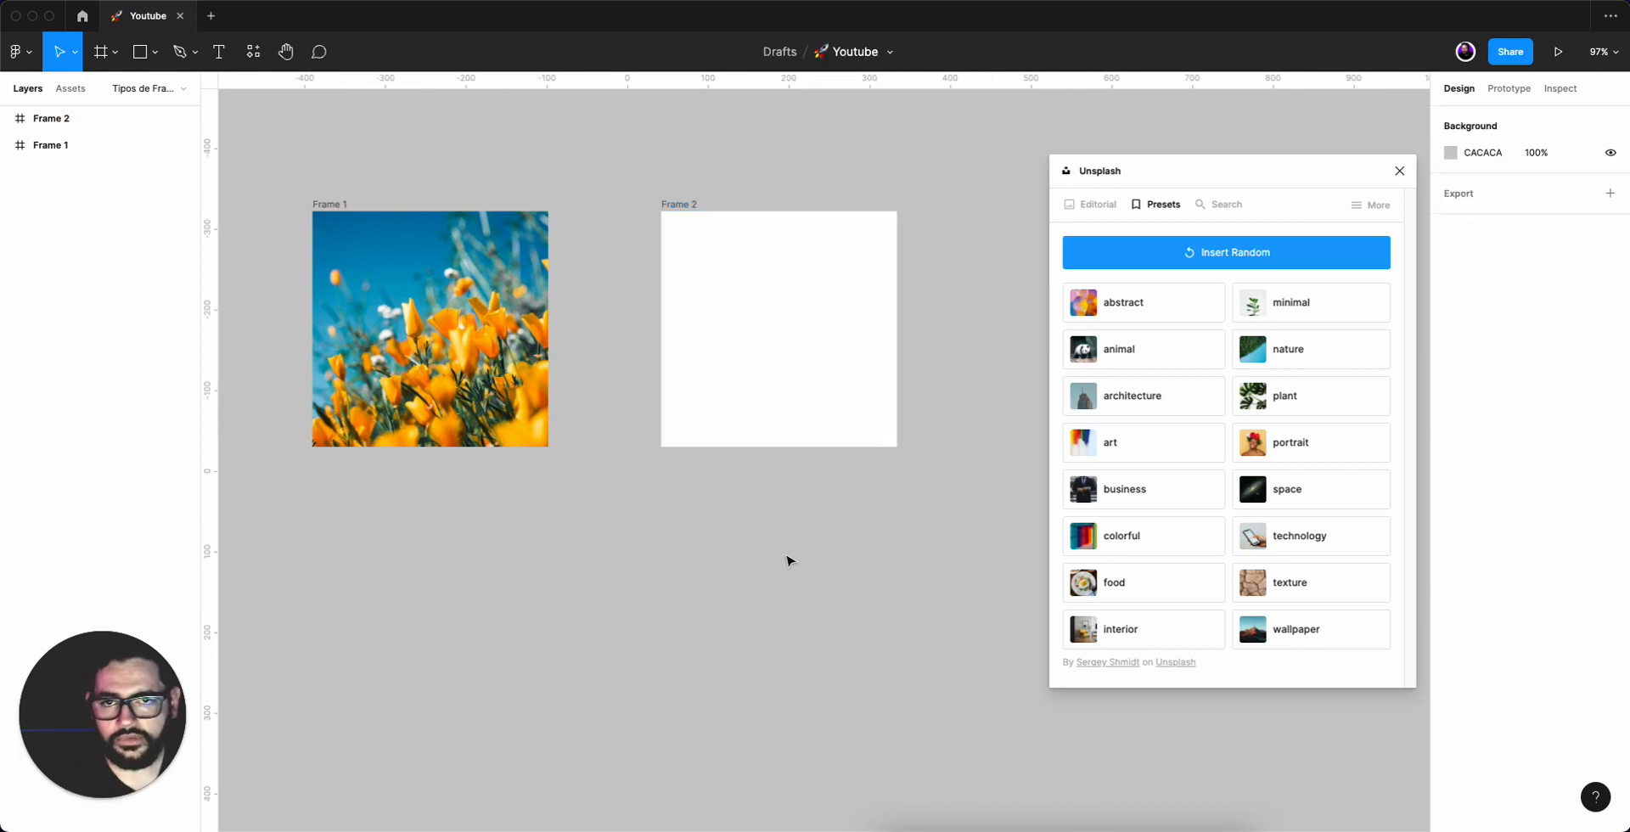
click(1278, 351)
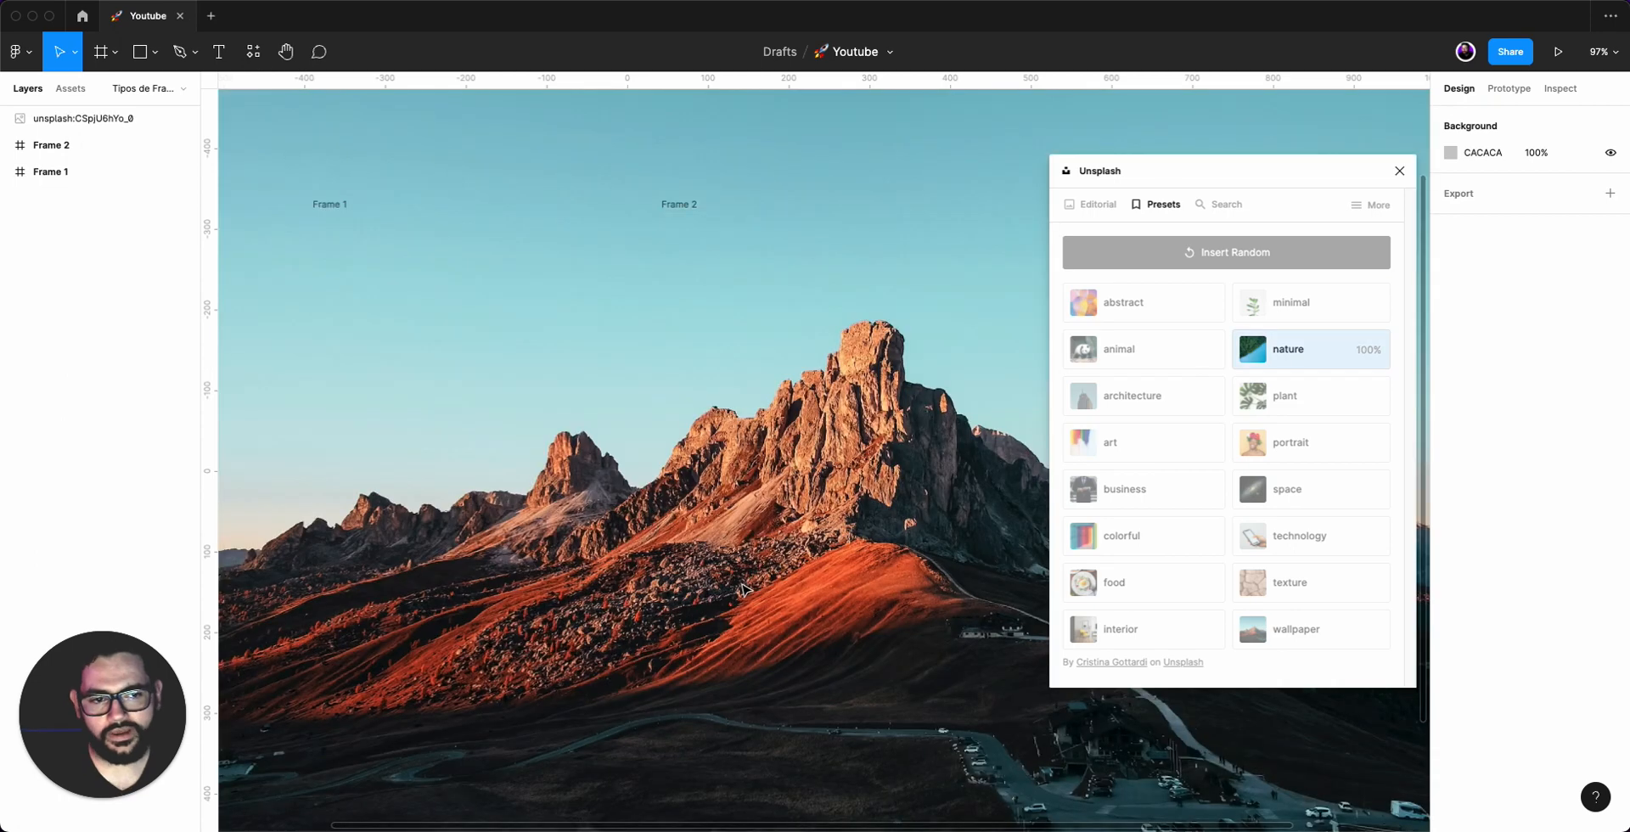
click(741, 589)
scroll(741, 588, down, 10)
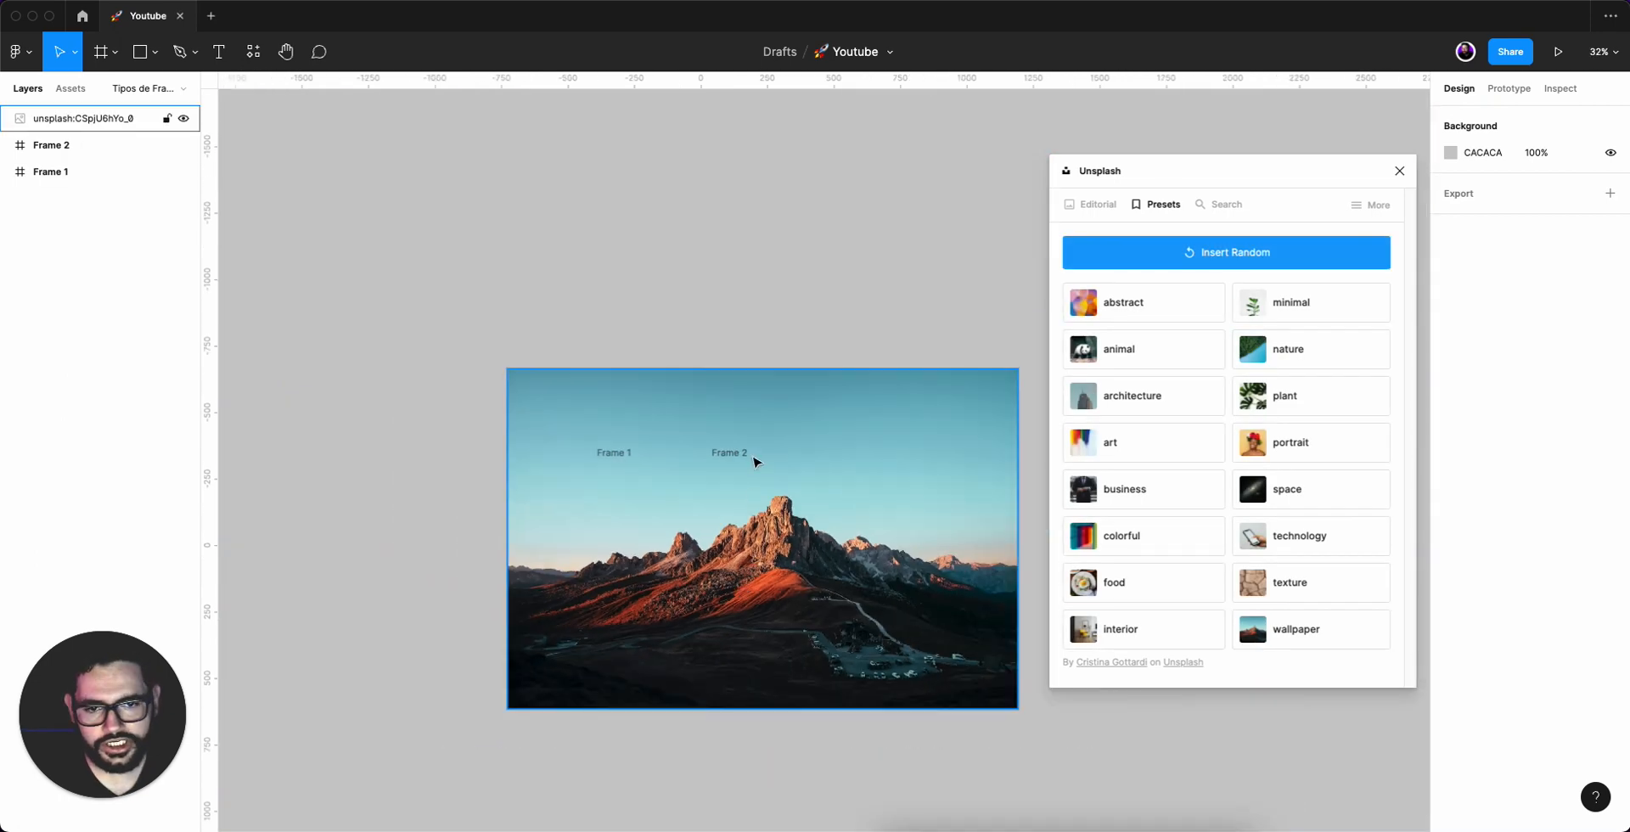
Resize the mountain photo to about 292 x 292 and place it inside Frame 2.
drag(774, 371, 775, 616)
drag(761, 672, 900, 535)
drag(869, 487, 758, 606)
click(862, 679)
scroll(837, 527, up, 5)
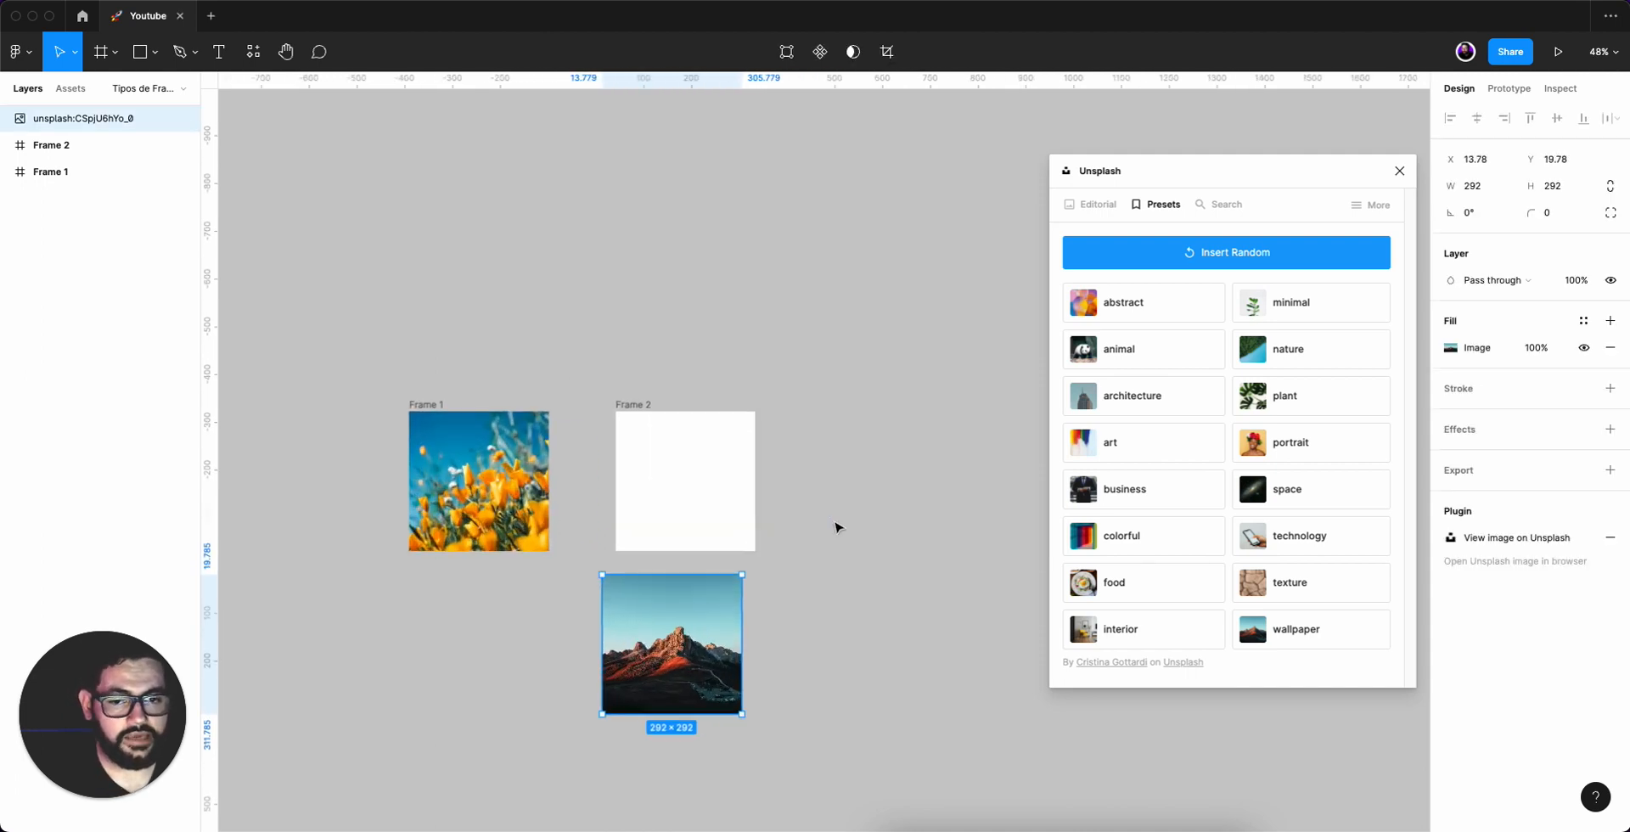
scroll(836, 527, down, 1)
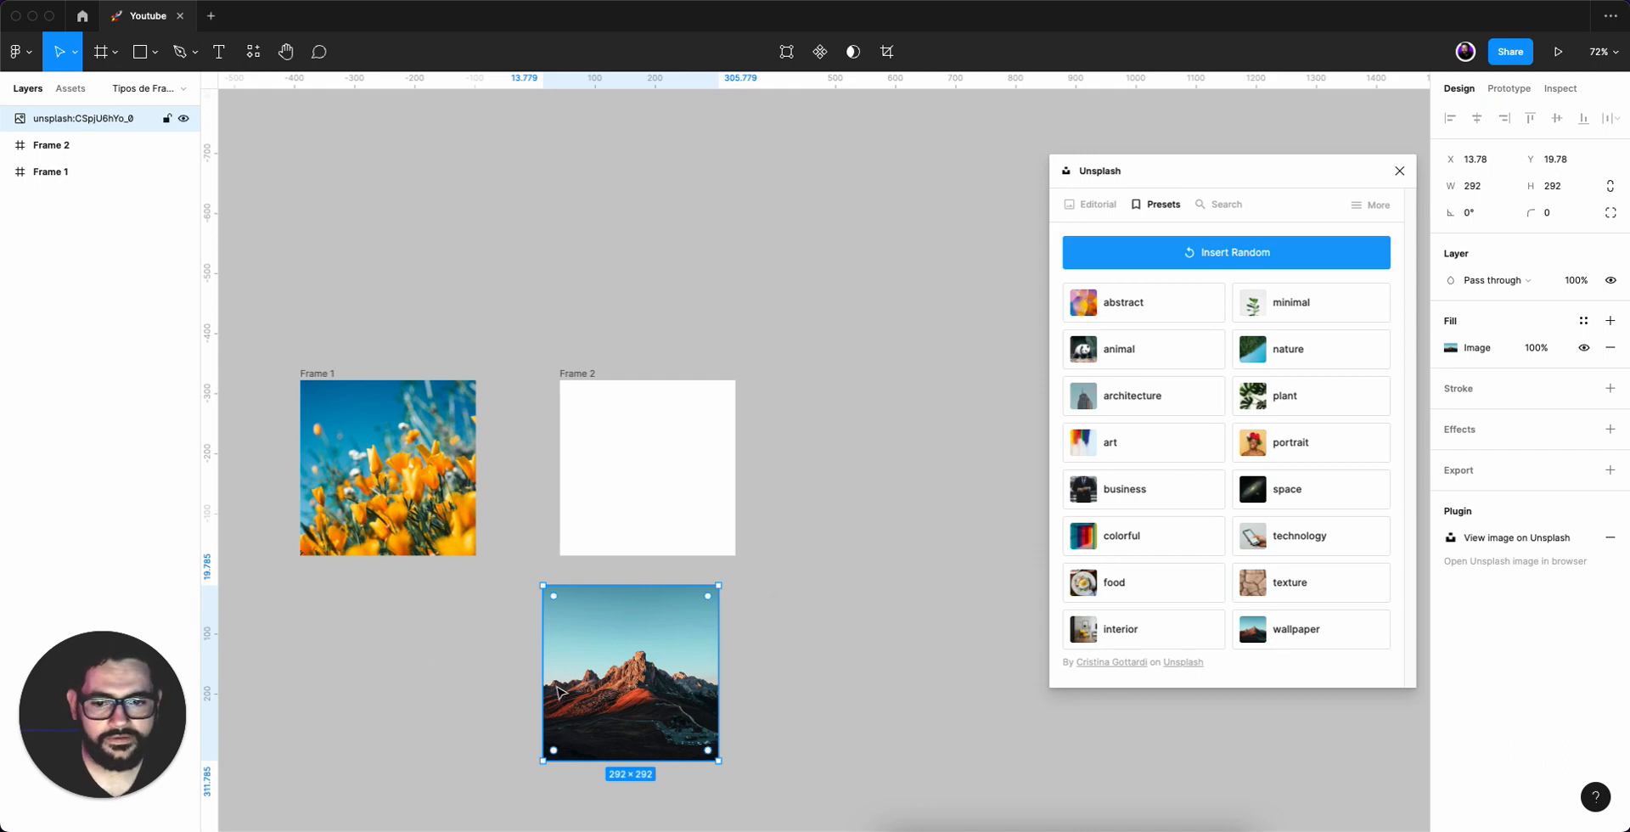
drag(642, 663, 667, 466)
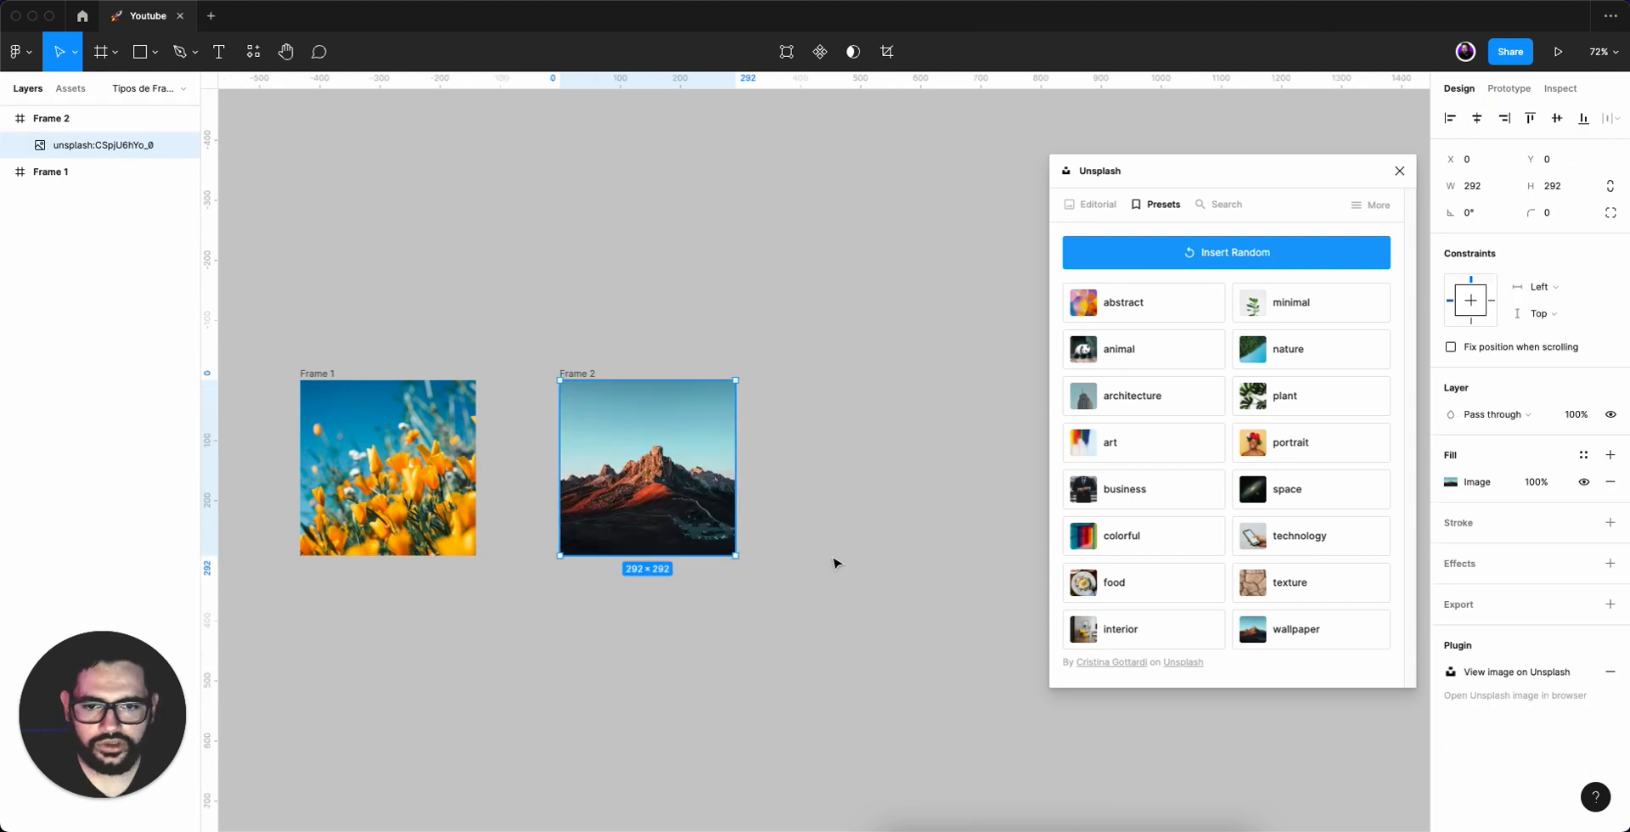
click(789, 613)
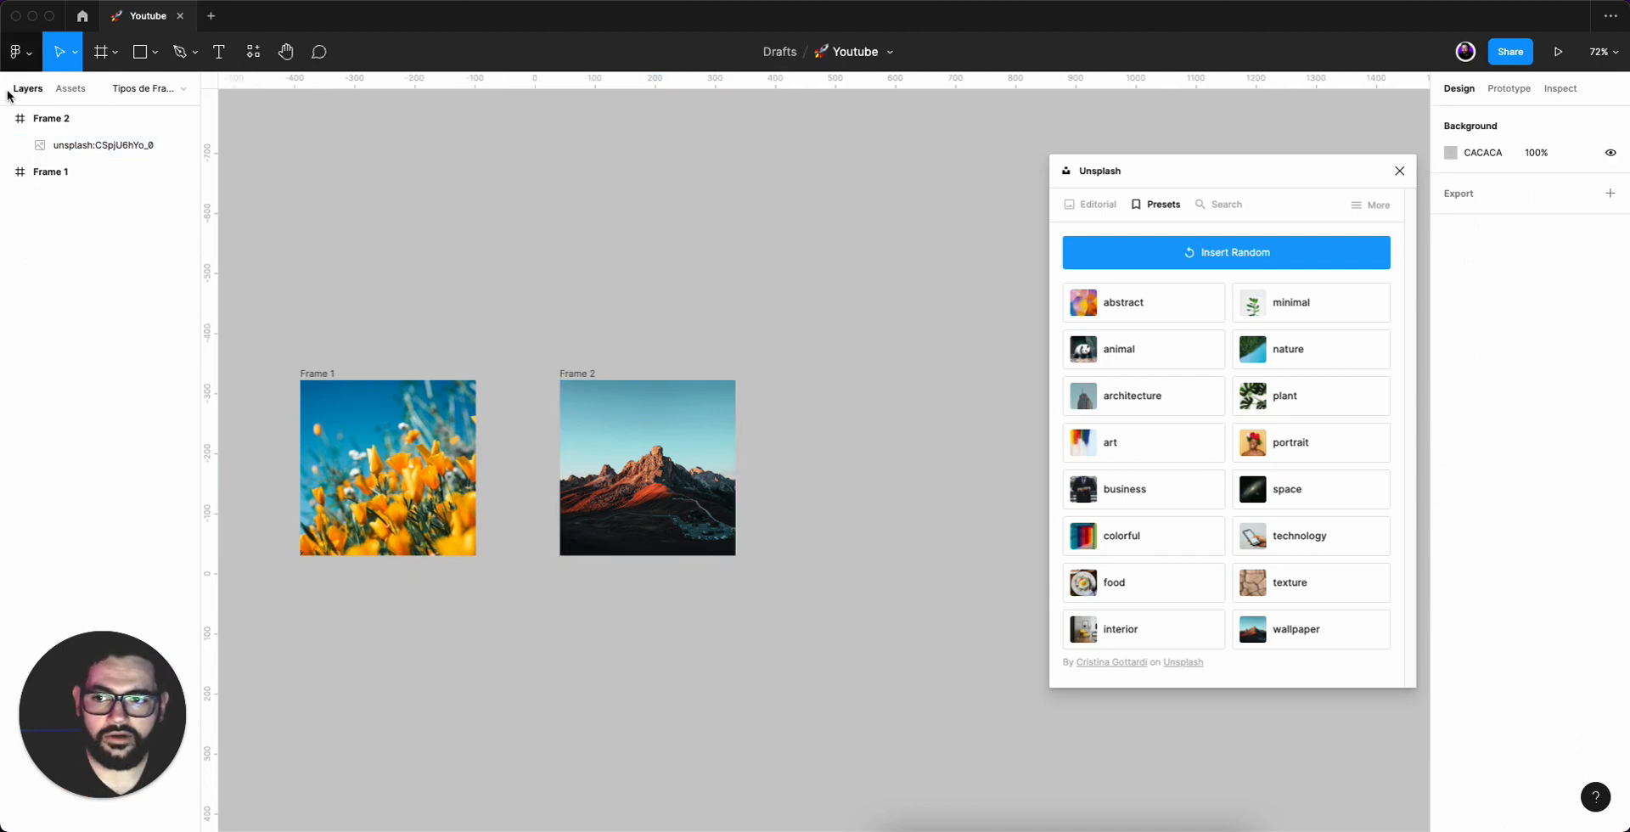
Collapse Frame 2 in the layers list and insert another Unsplash nature photo.
click(8, 120)
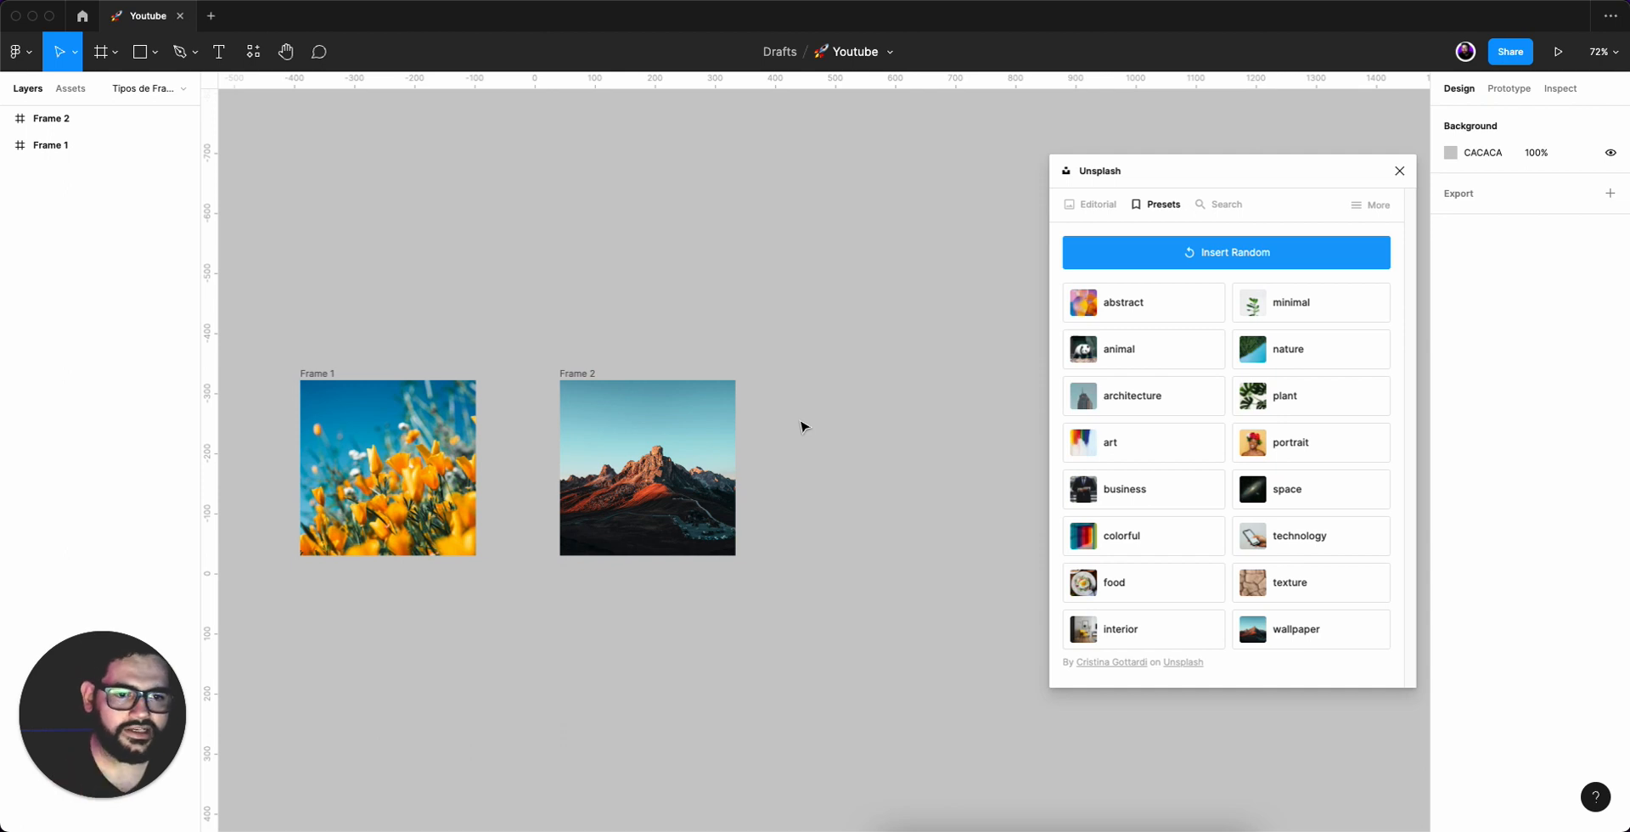
click(1304, 350)
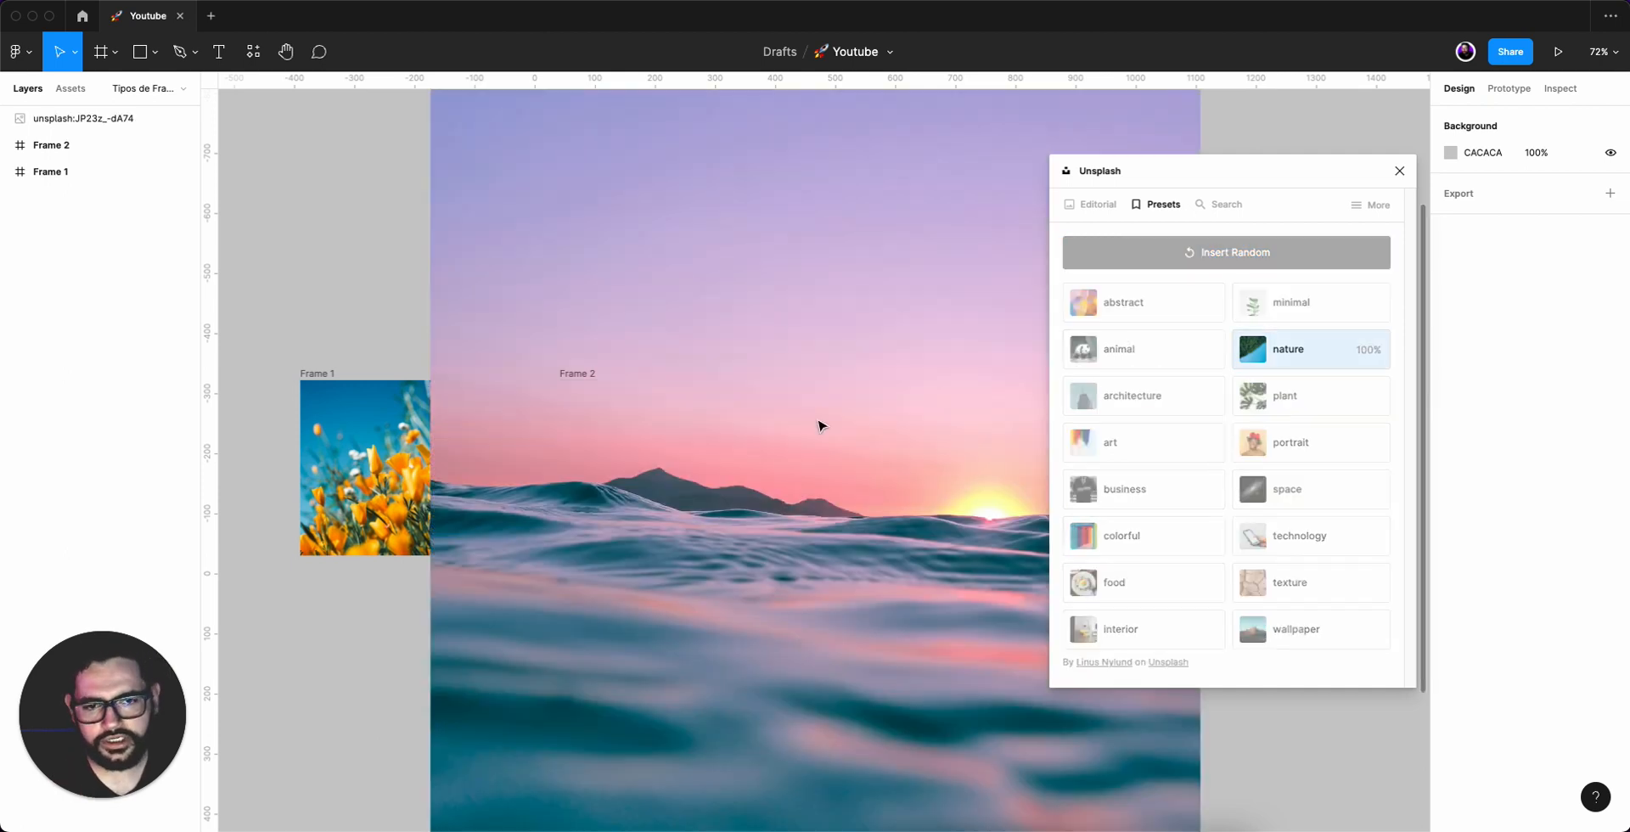
key(super+minus)
Resize the sea photo to about 297 x 292 and position it right of Frame 2, level with it.
click(840, 260)
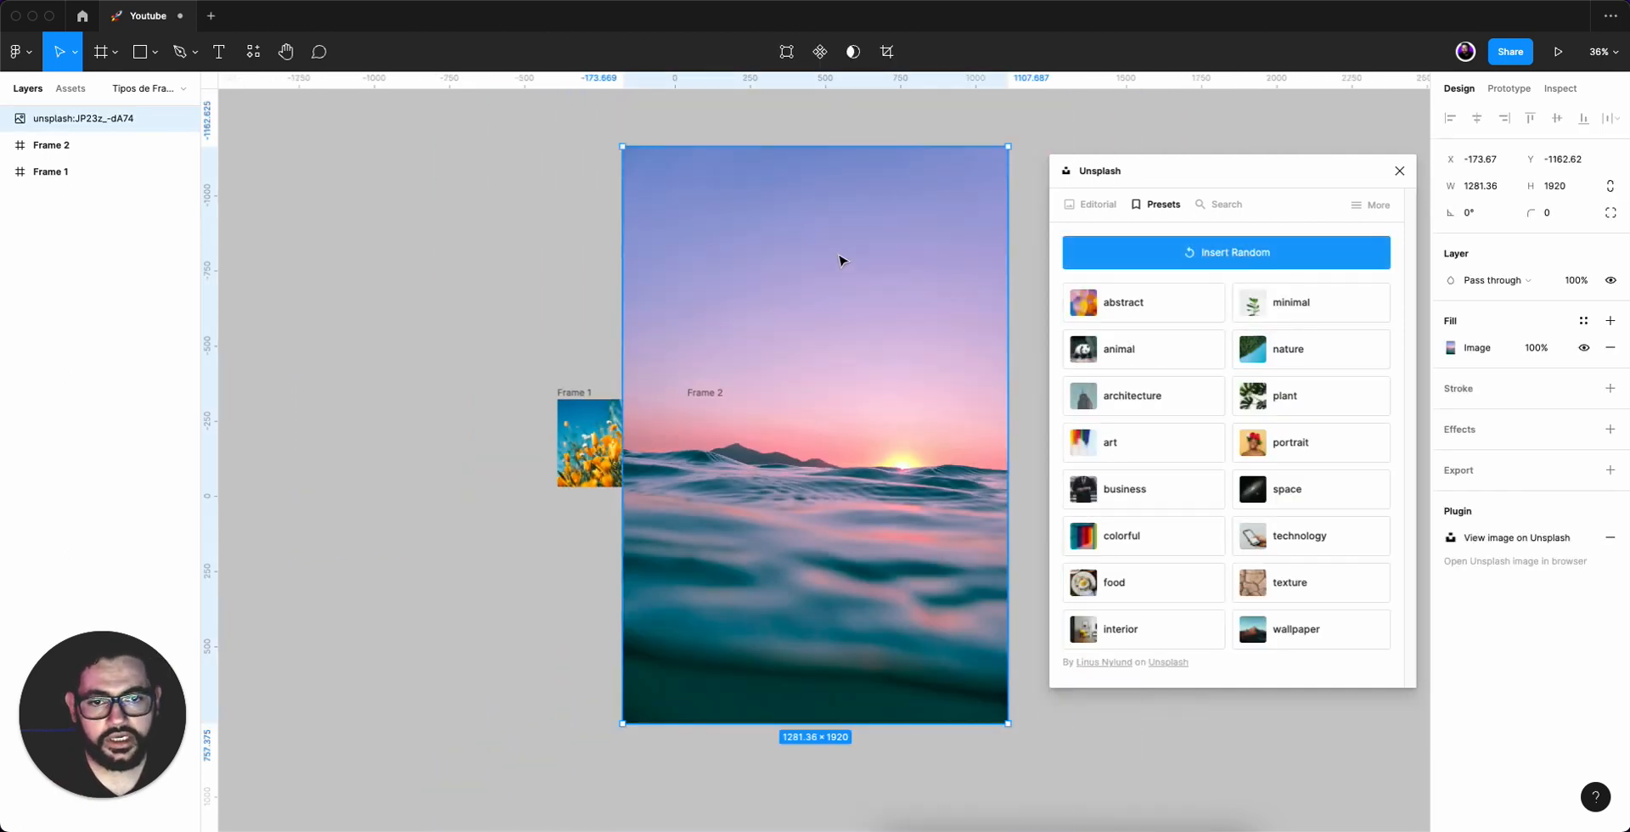
drag(829, 146, 830, 520)
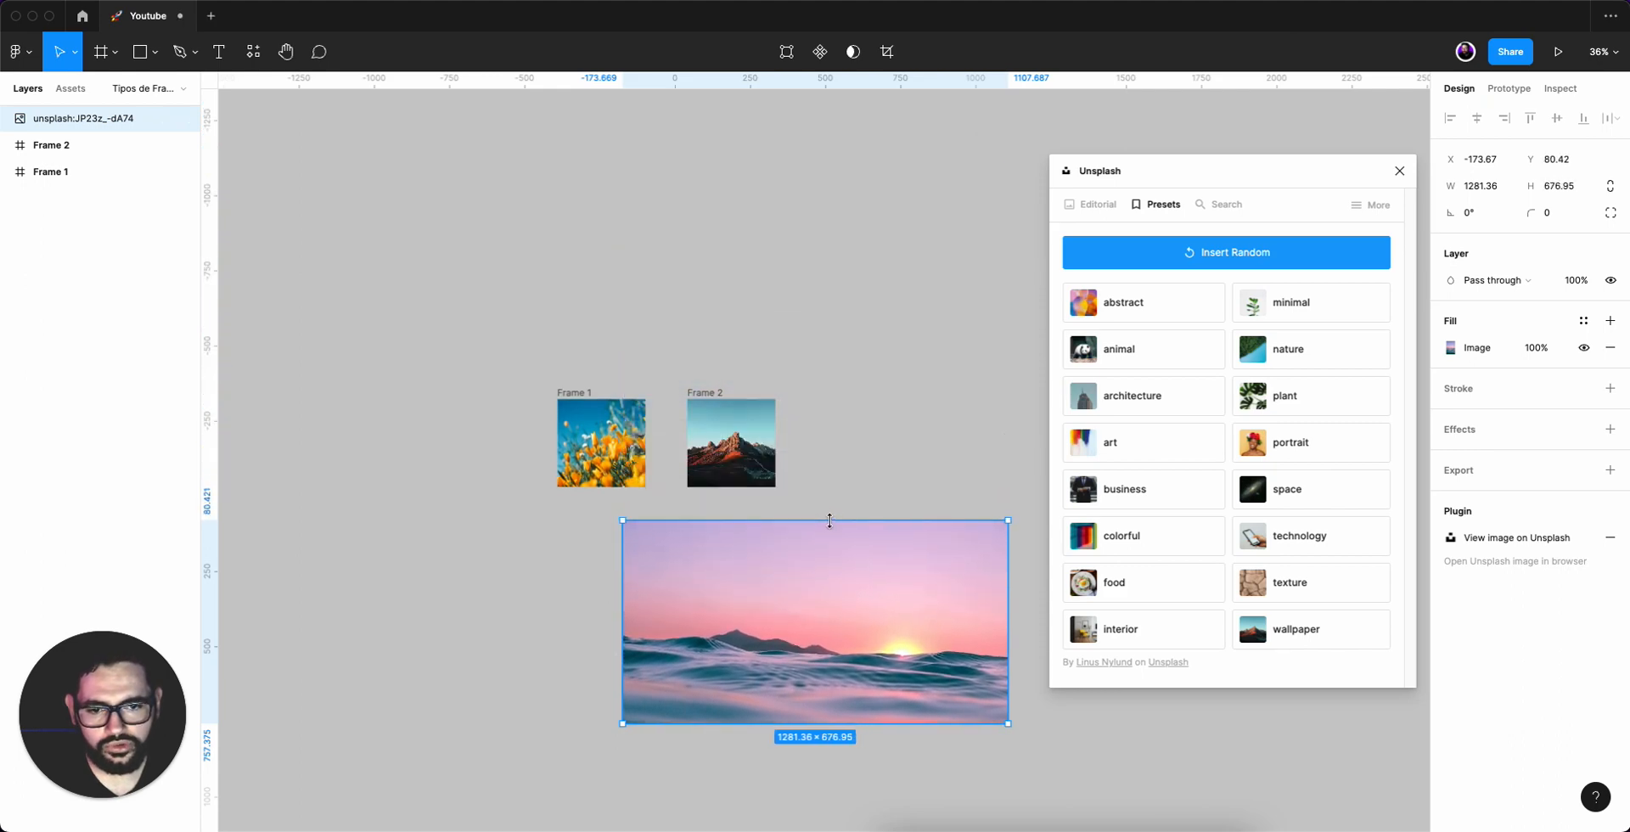
drag(694, 624, 858, 504)
scroll(898, 386, right, 5)
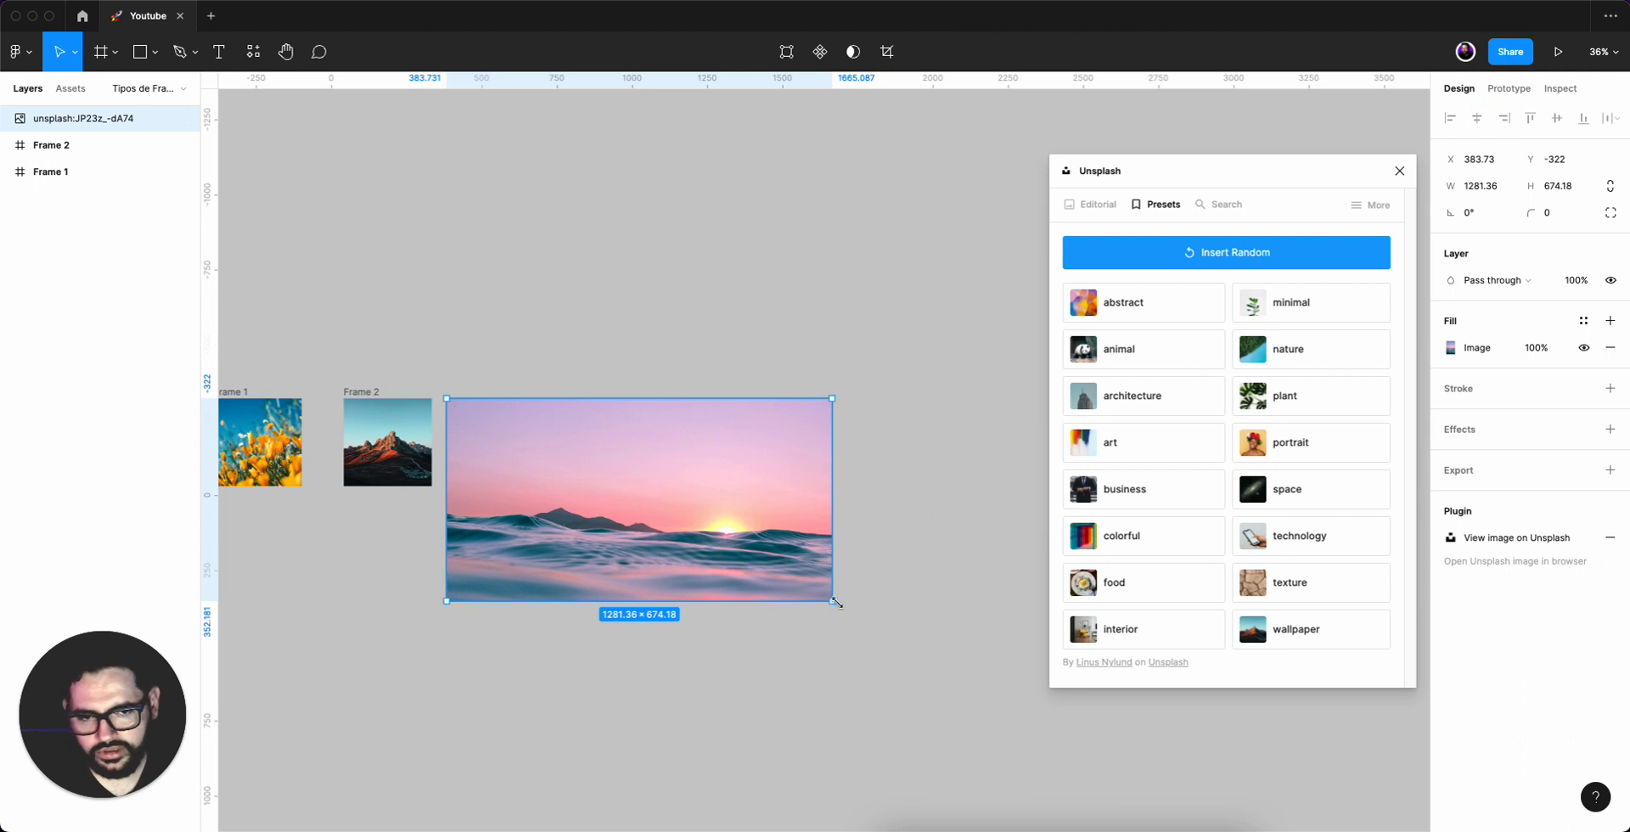
drag(834, 602, 539, 447)
drag(609, 327, 903, 353)
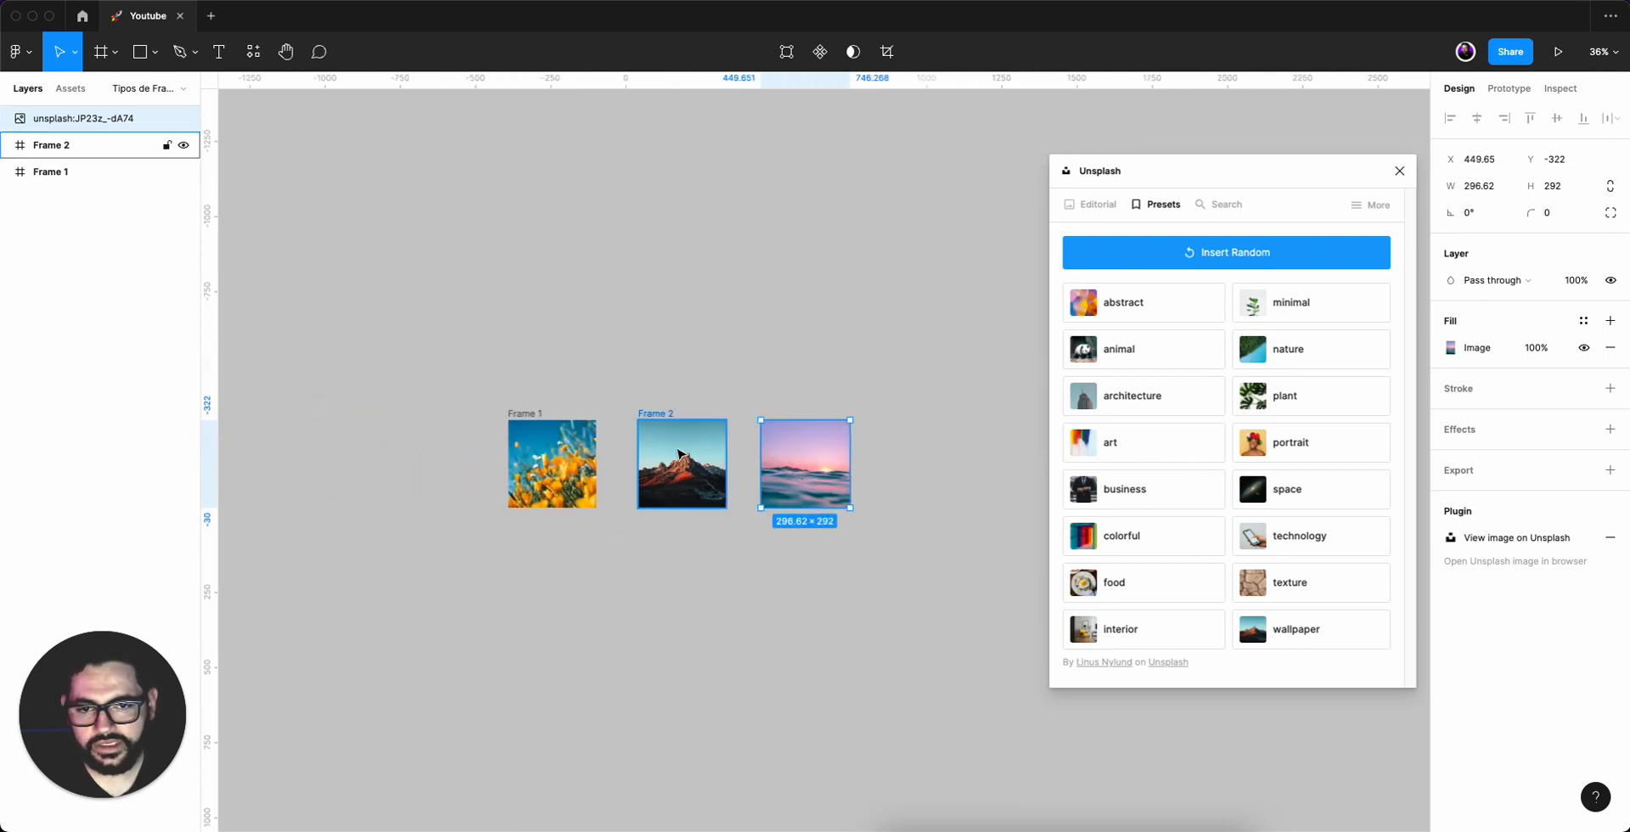
Close the Unsplash plugin window.
scroll(679, 454, up, 5)
drag(807, 305, 784, 300)
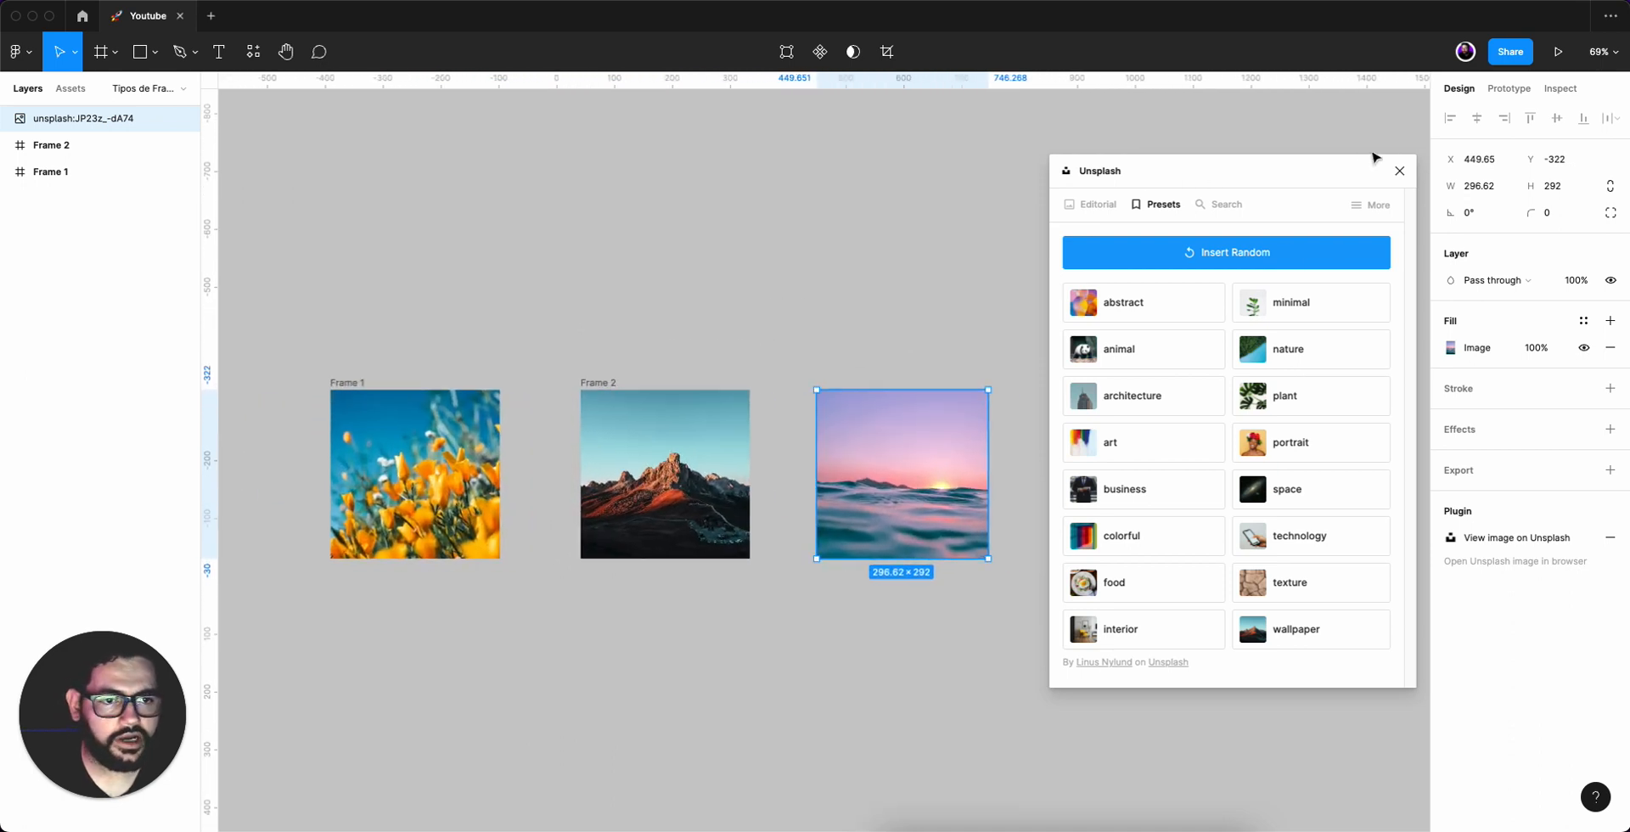
click(1399, 170)
drag(954, 315, 1149, 233)
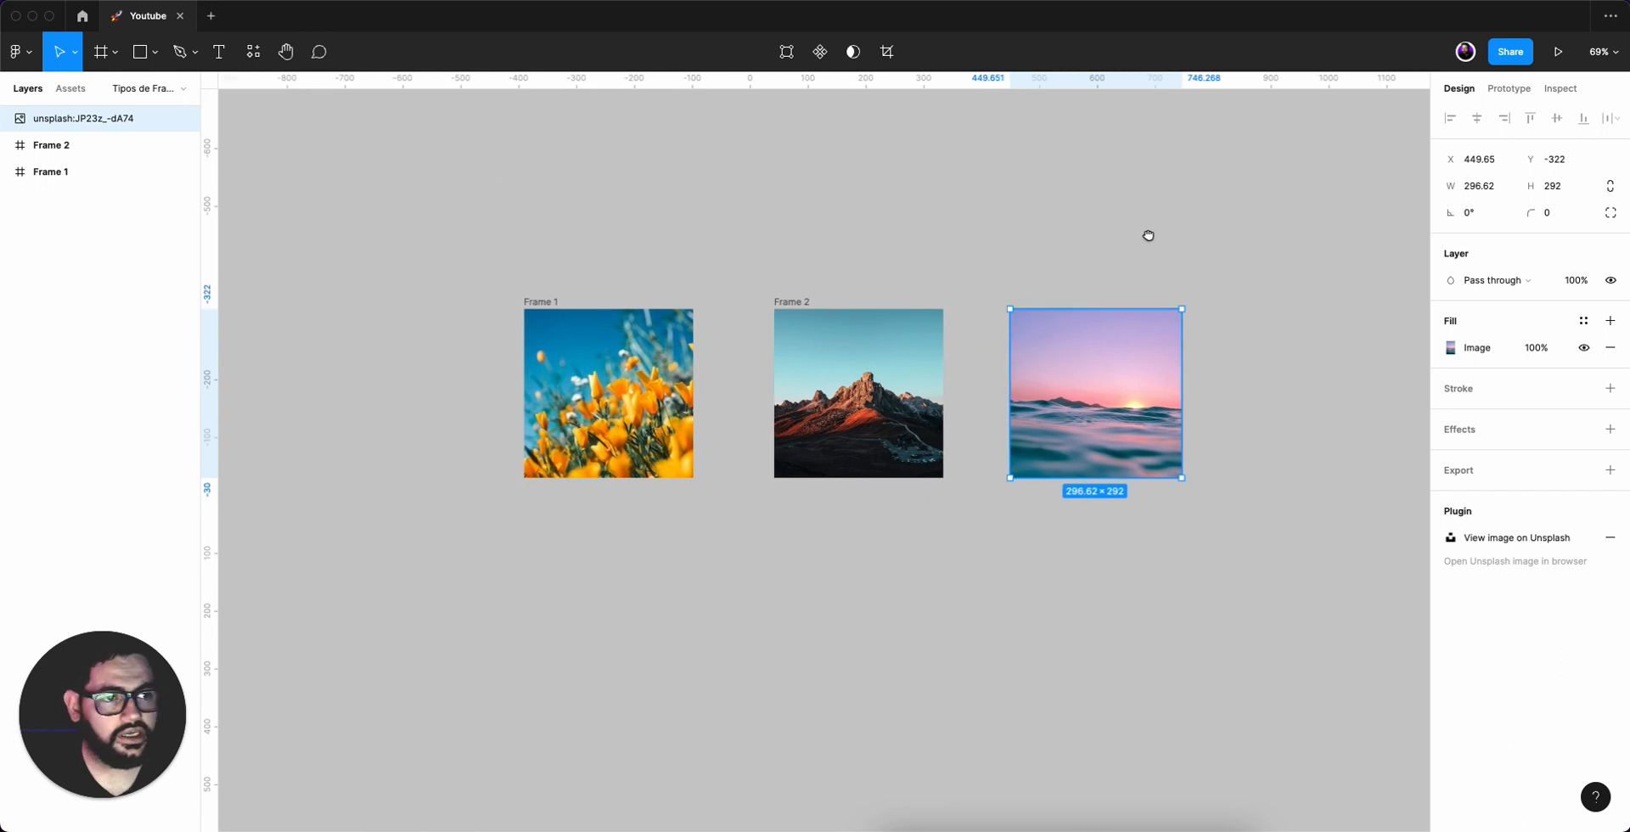
scroll(979, 253, up, 4)
drag(1067, 283, 1113, 280)
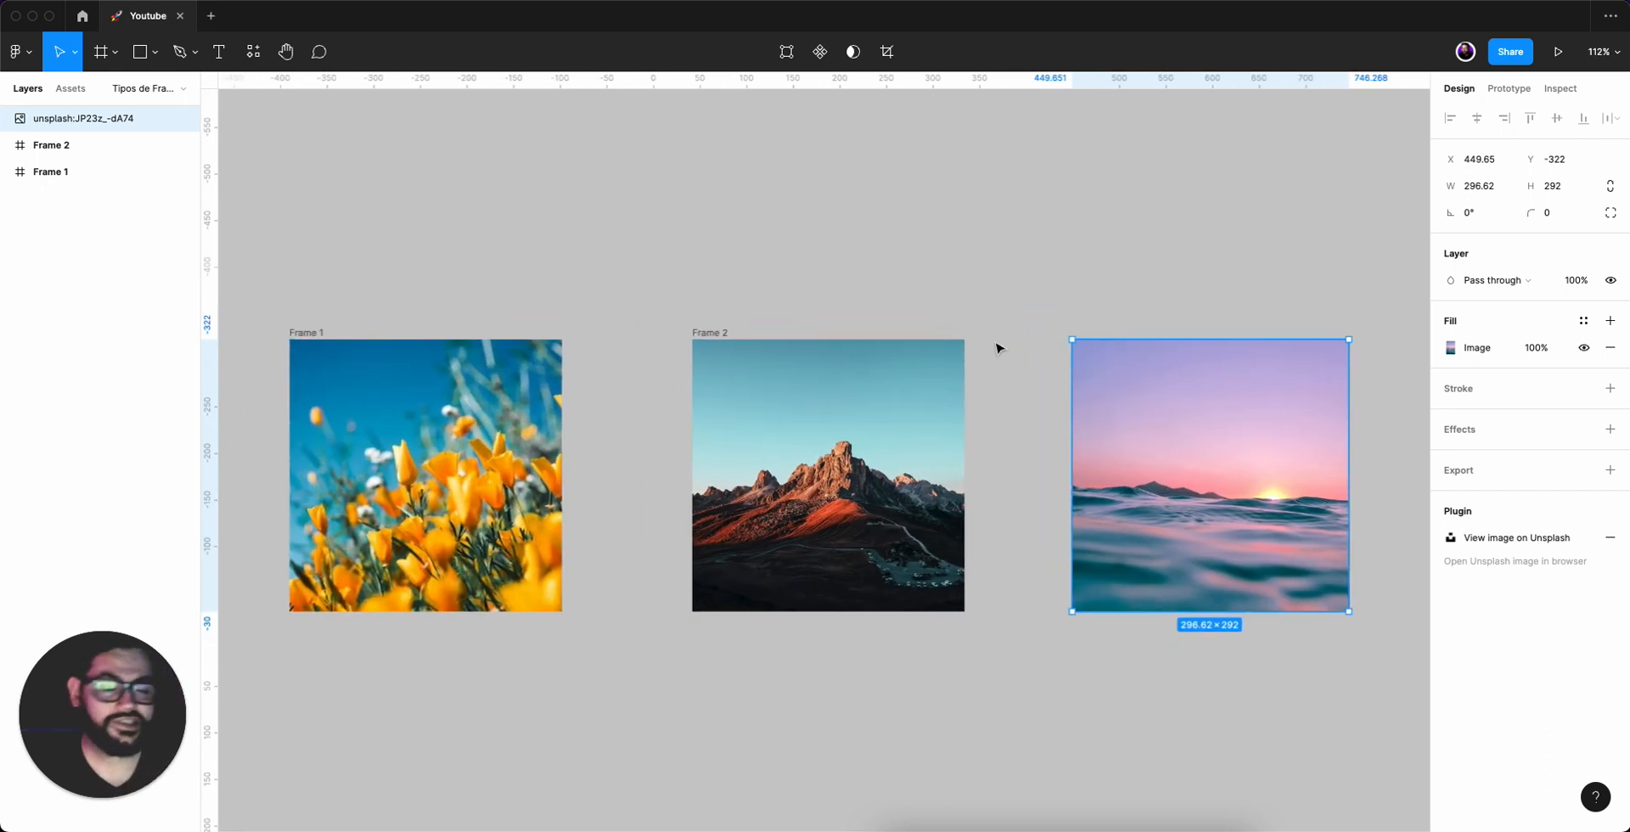
click(1167, 225)
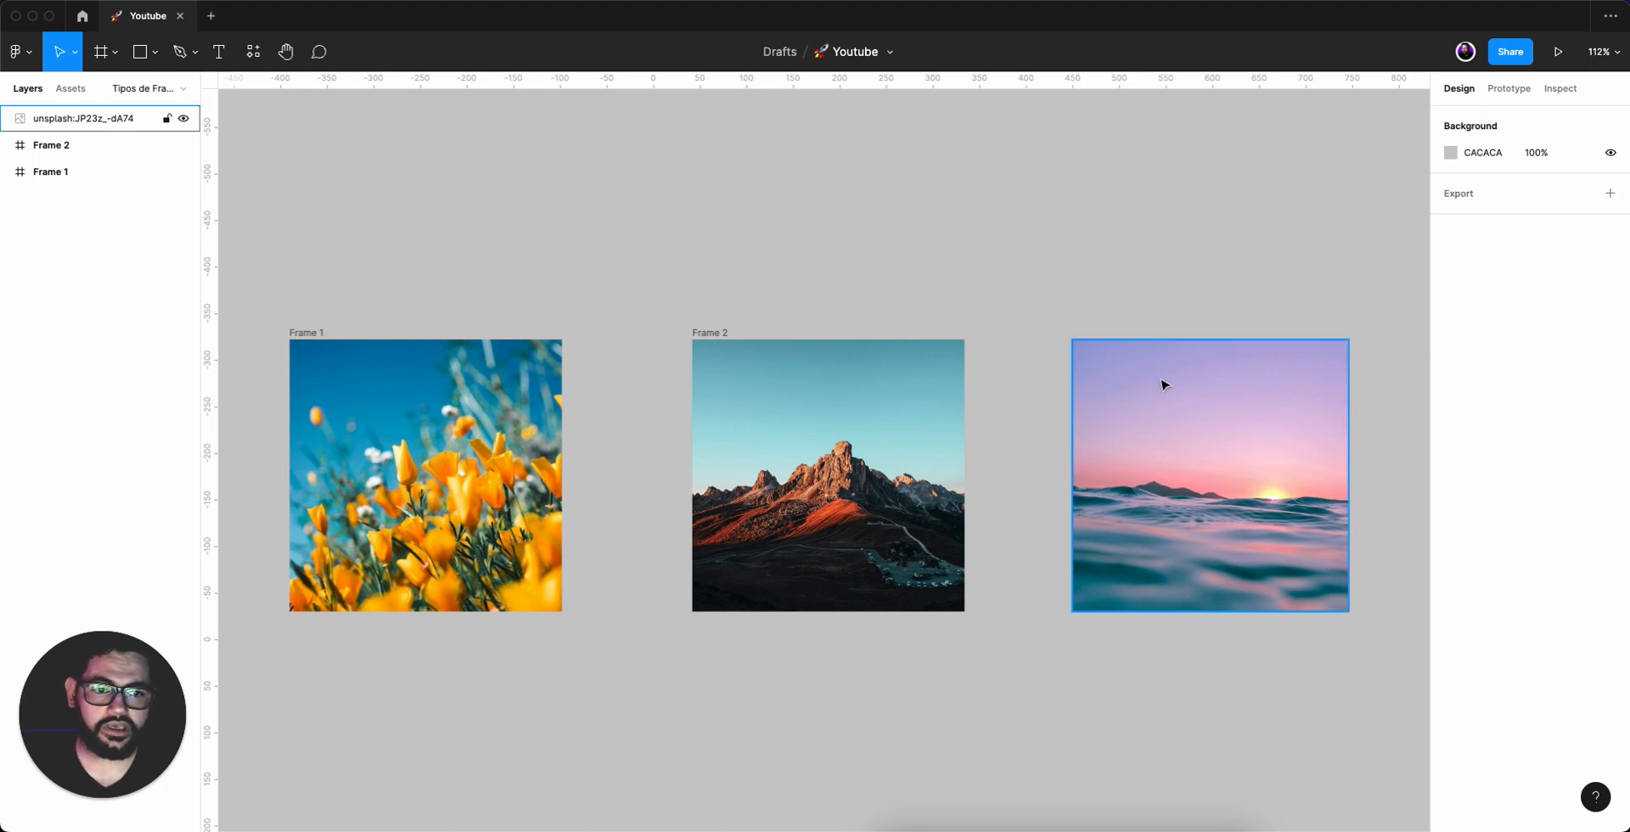
Wrap the sea photo in a new frame using Frame selection.
click(1160, 414)
right_click(1158, 413)
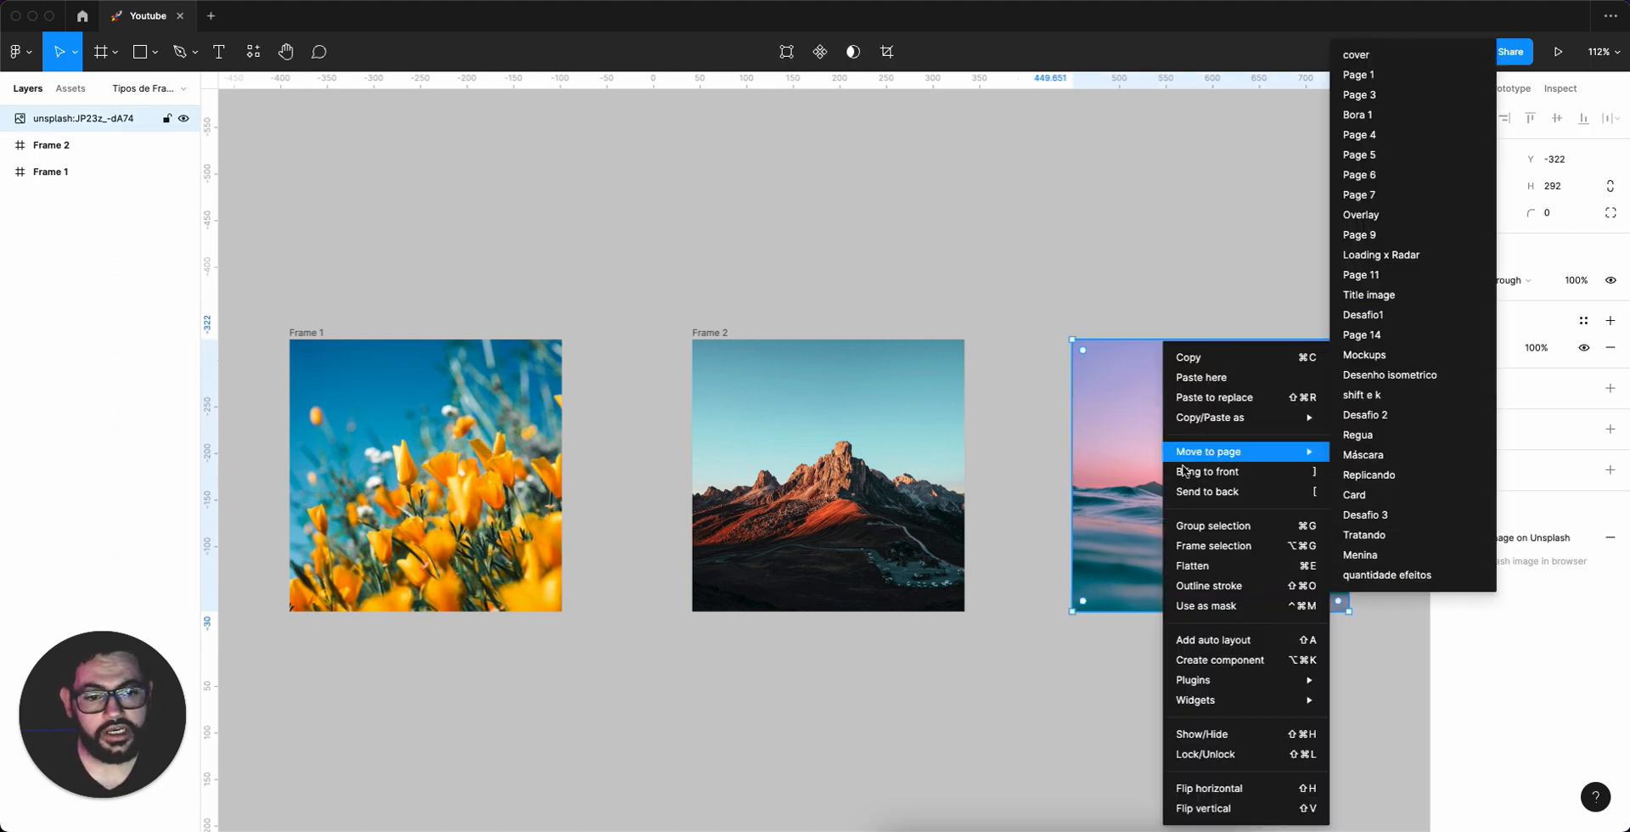
click(1217, 546)
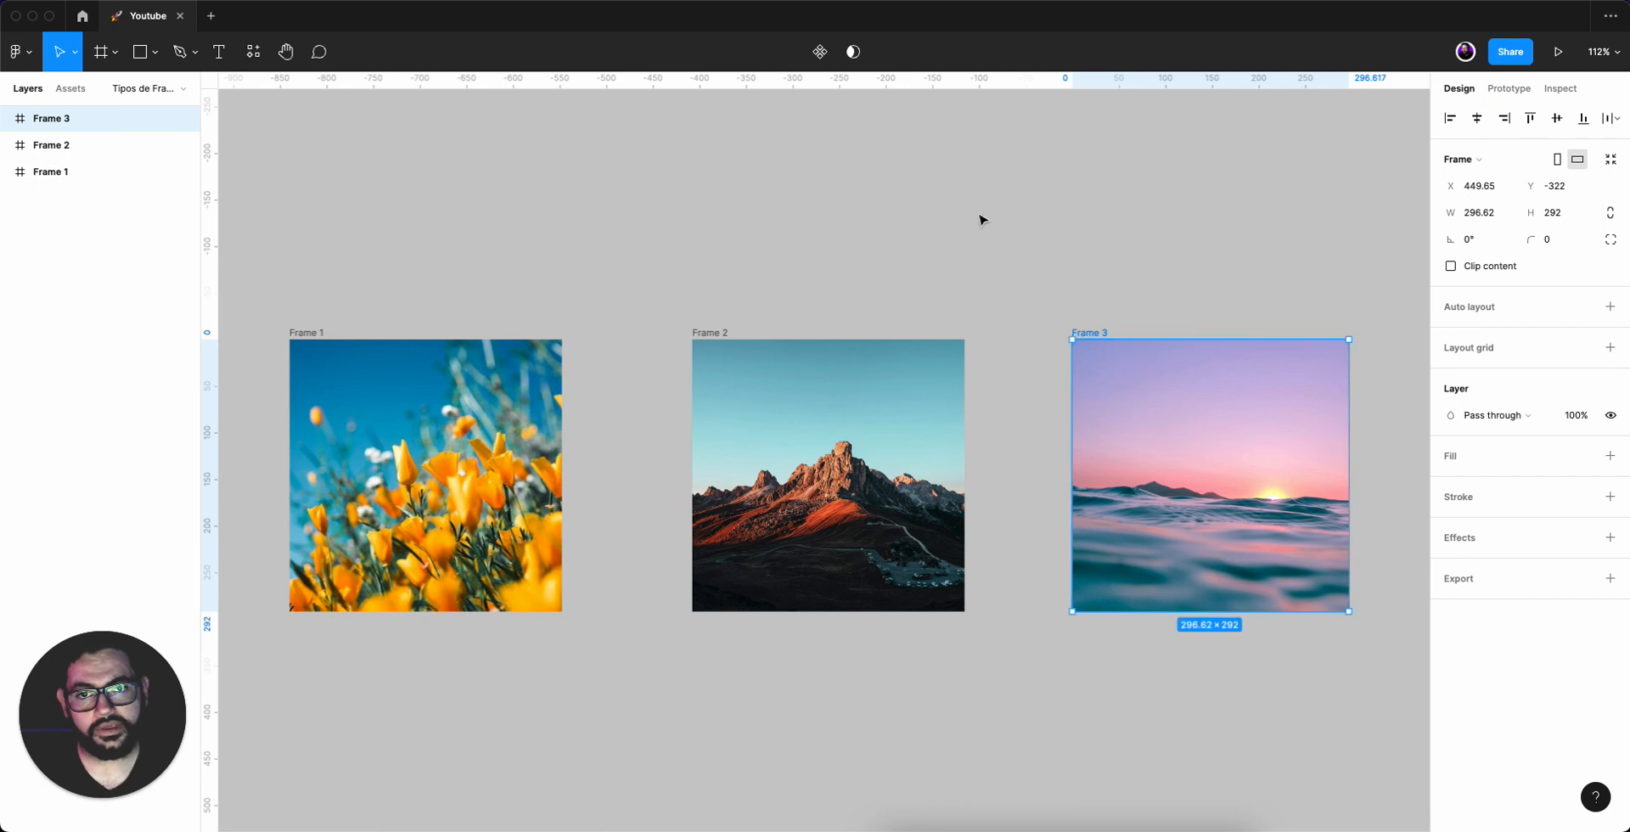
click(838, 227)
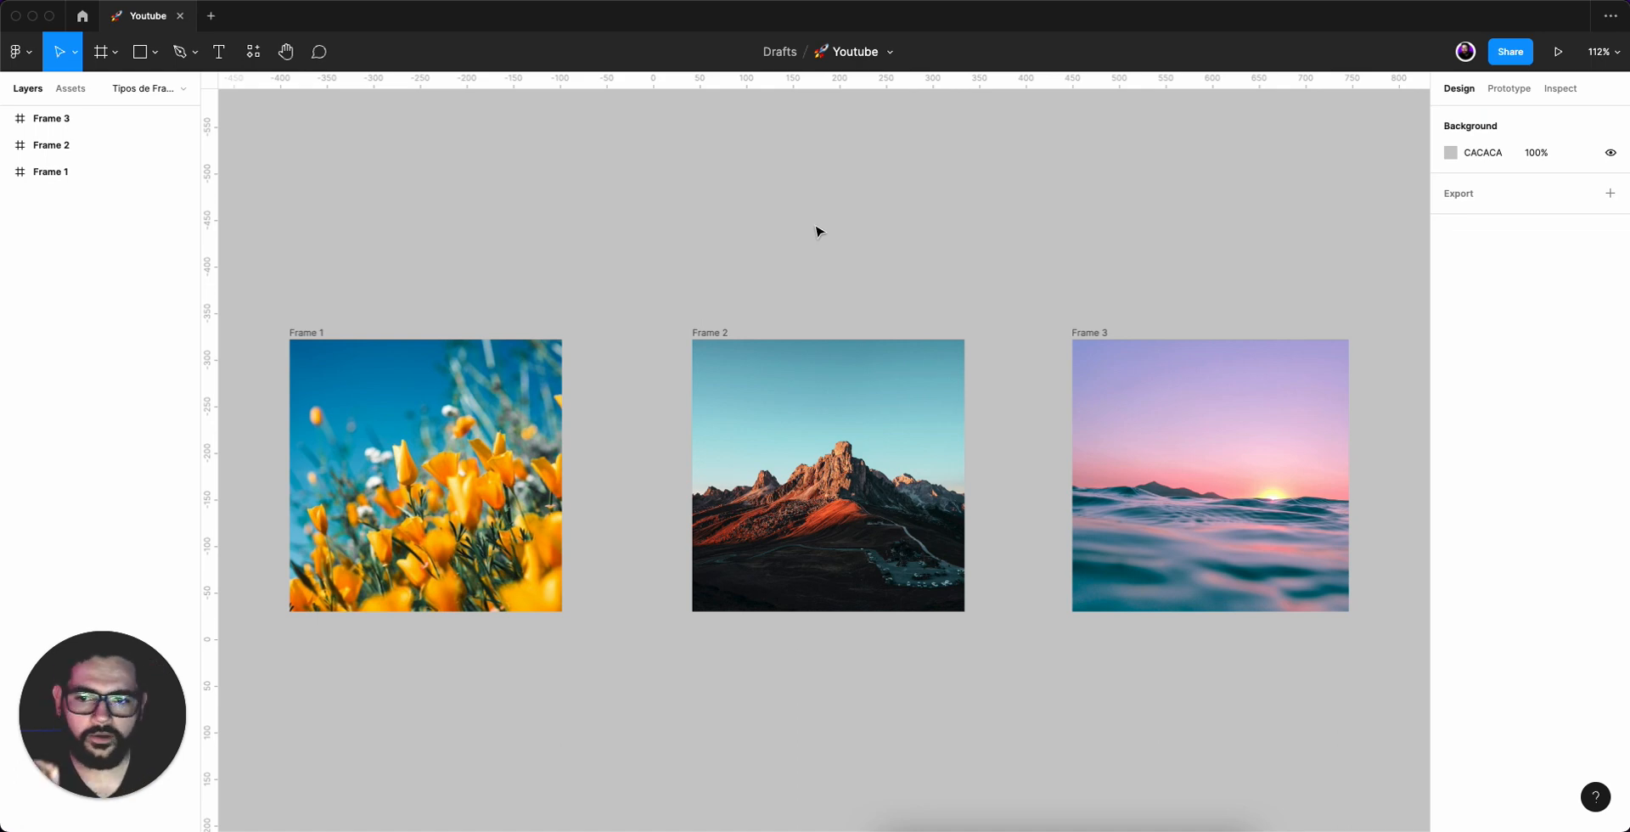
Hide Frame 1's image fill and show it again.
click(402, 372)
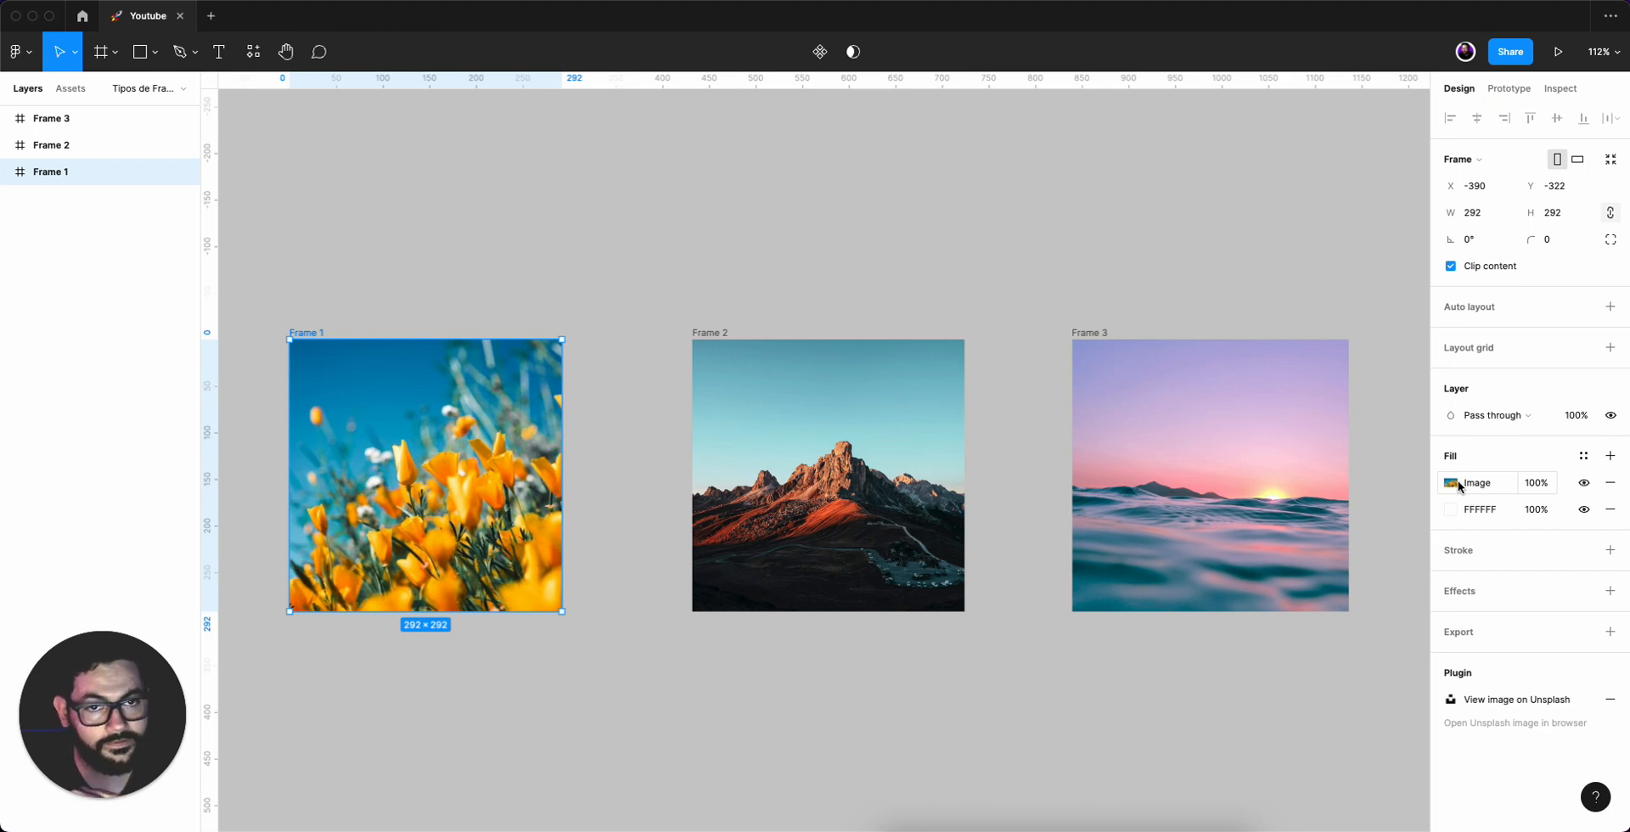
click(1584, 483)
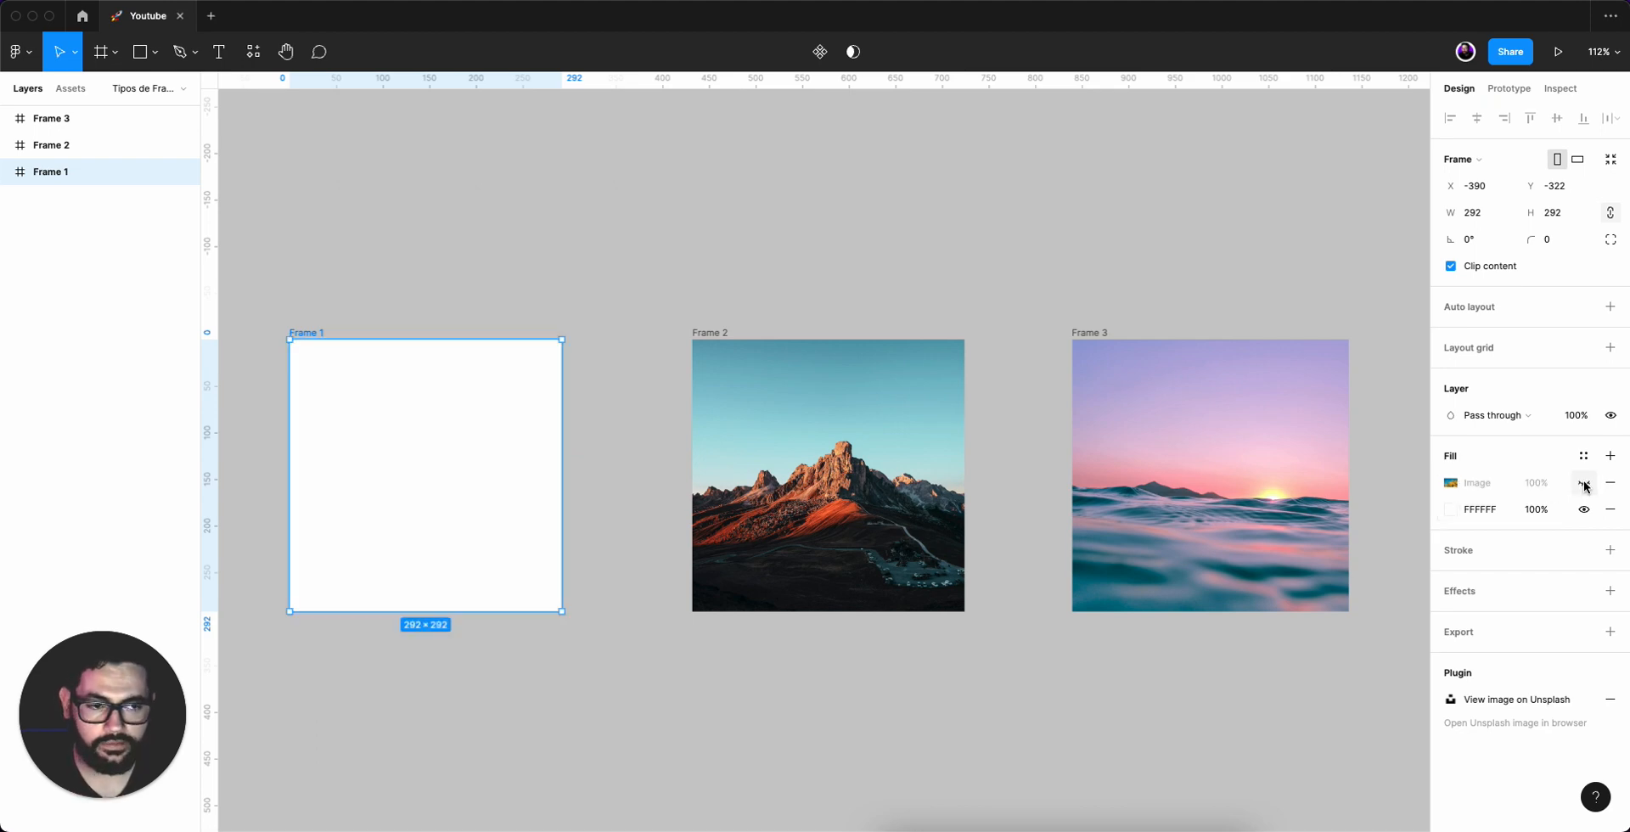
click(1584, 483)
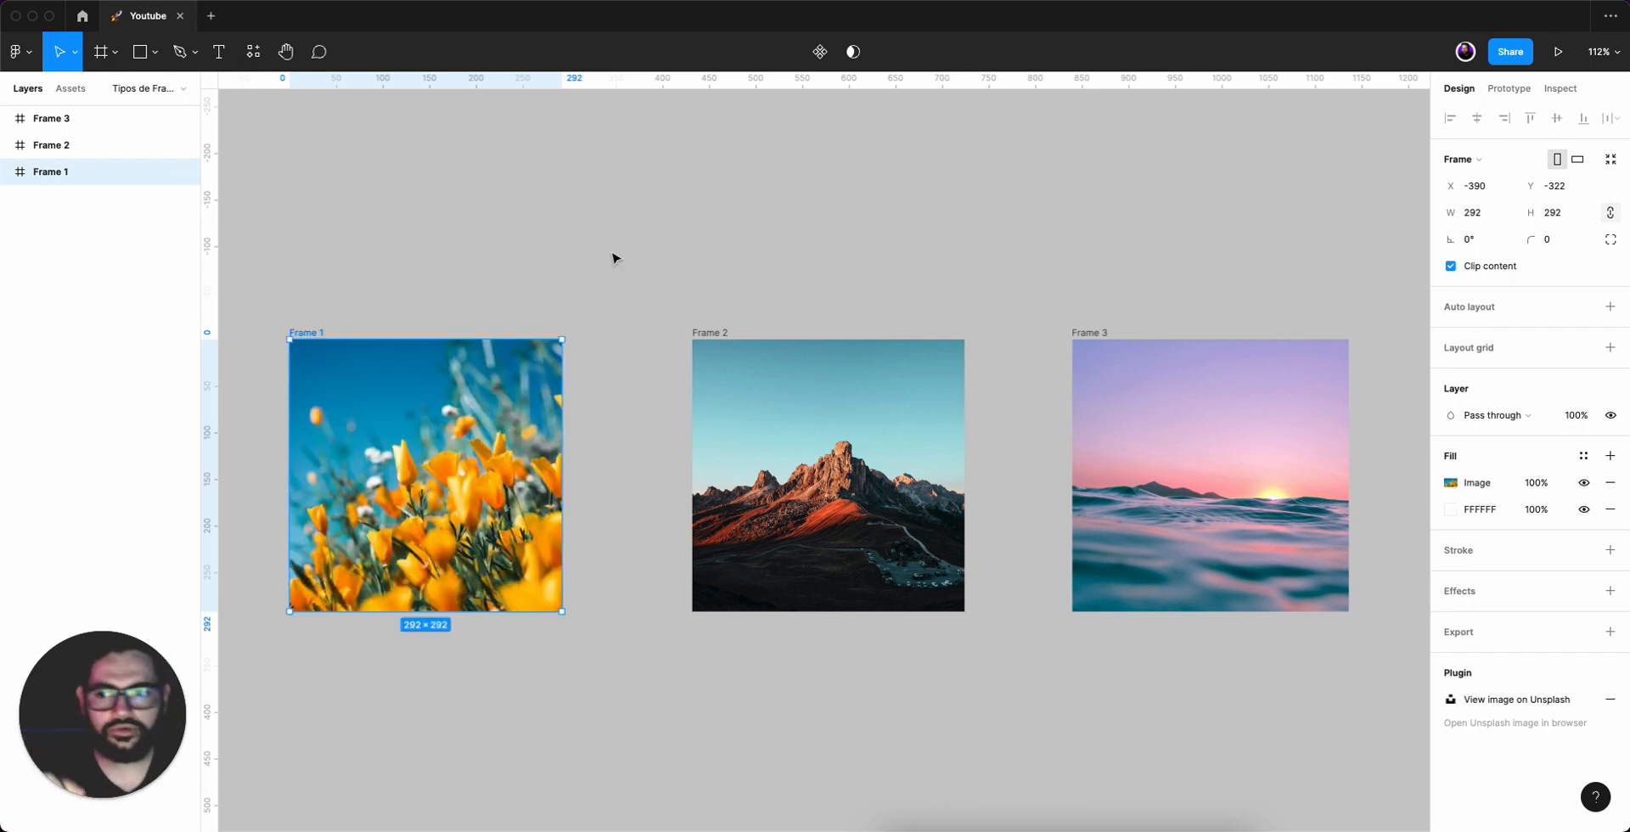
Expand Frame 2 and Frame 3 in the layers list to inspect their contents.
click(48, 144)
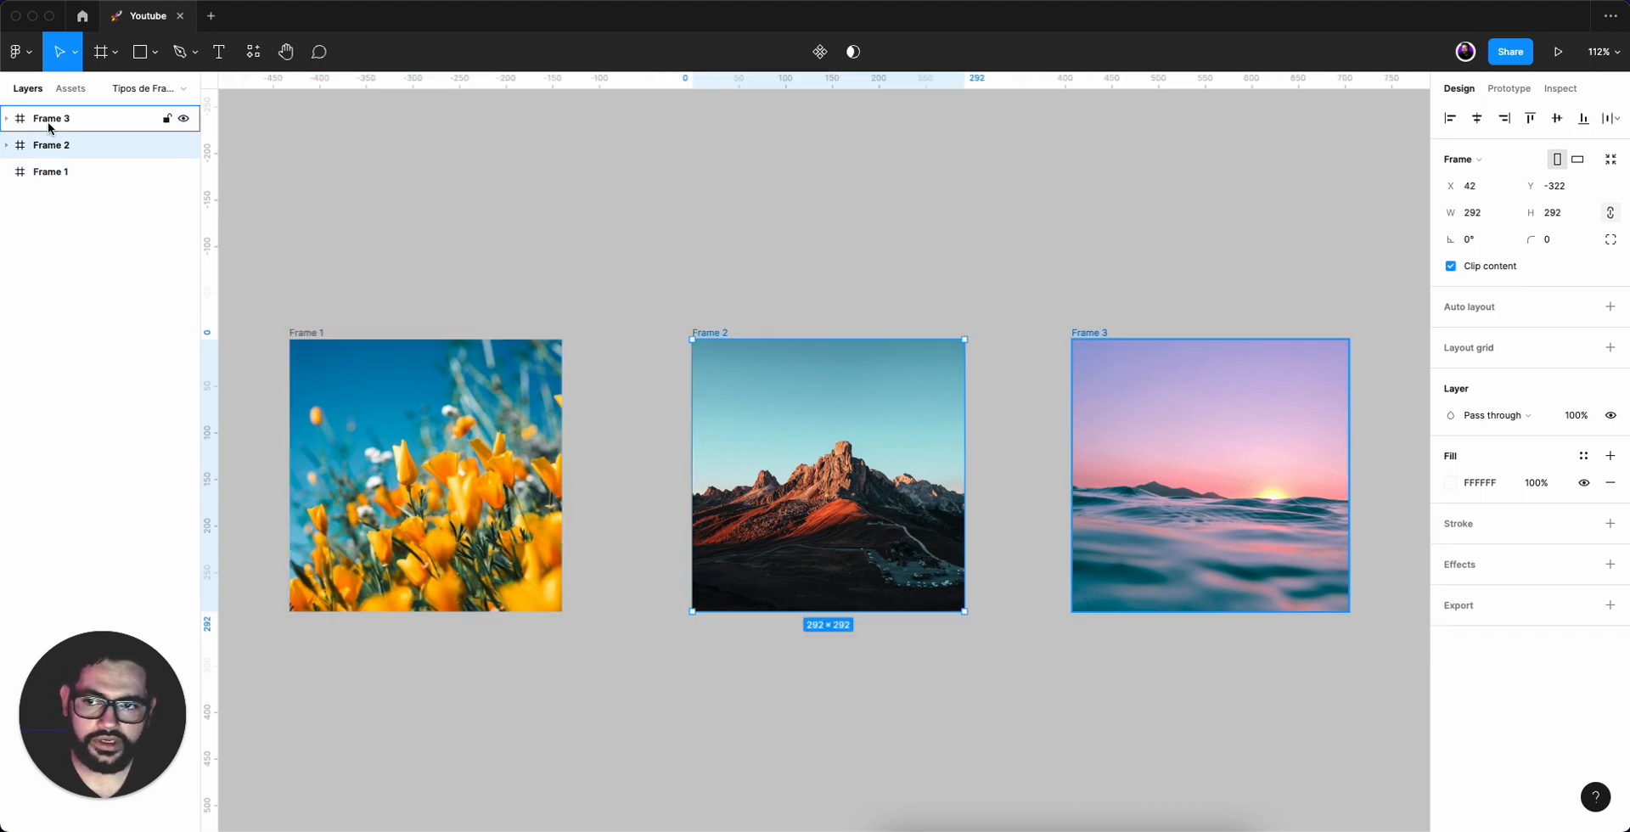
click(48, 120)
click(12, 145)
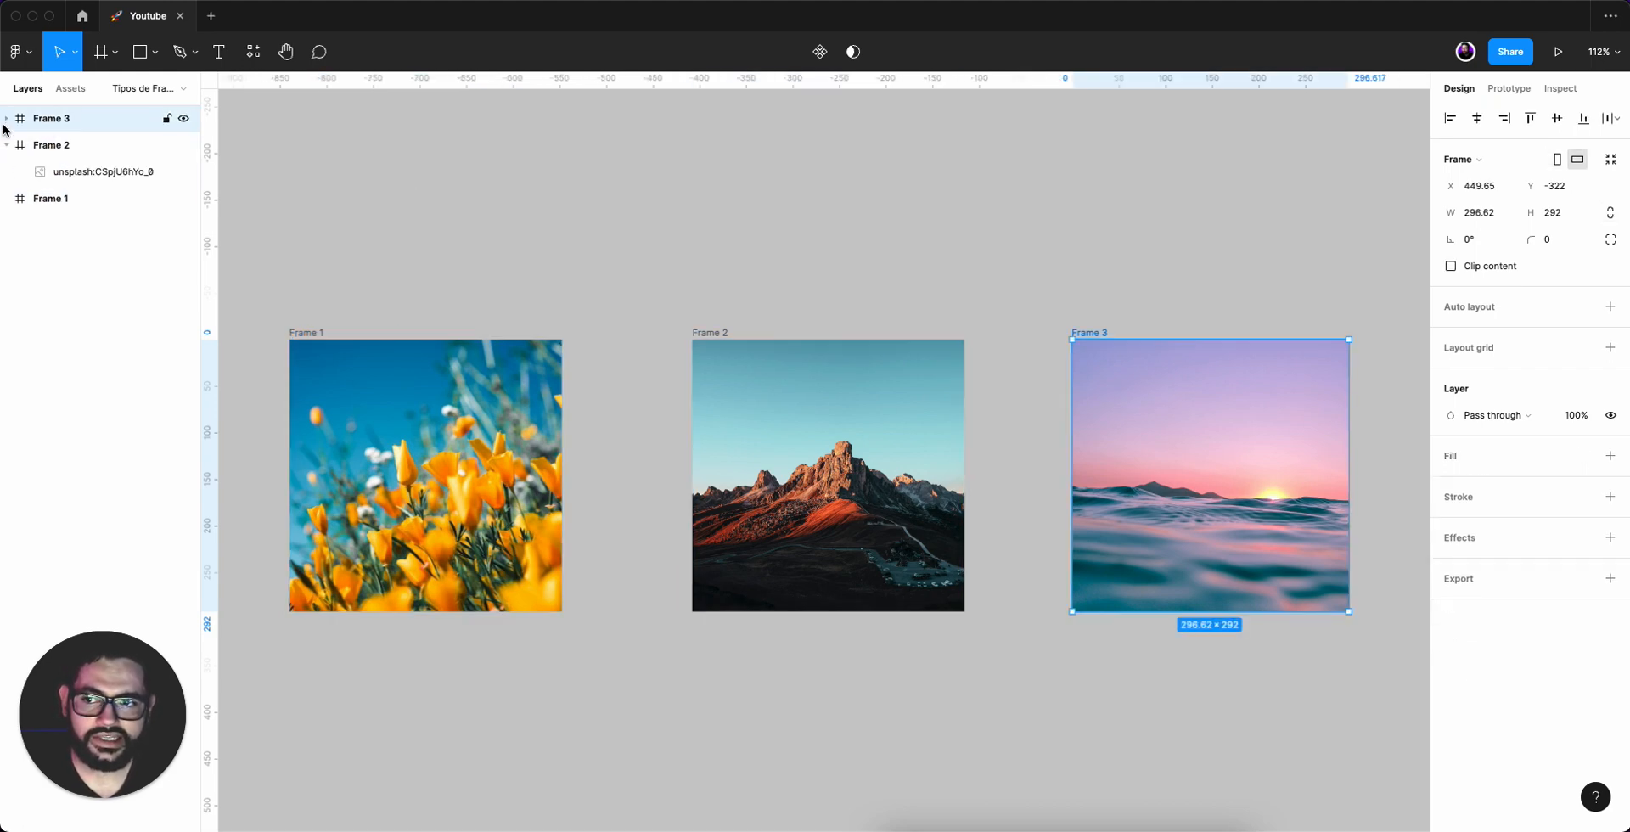
click(10, 119)
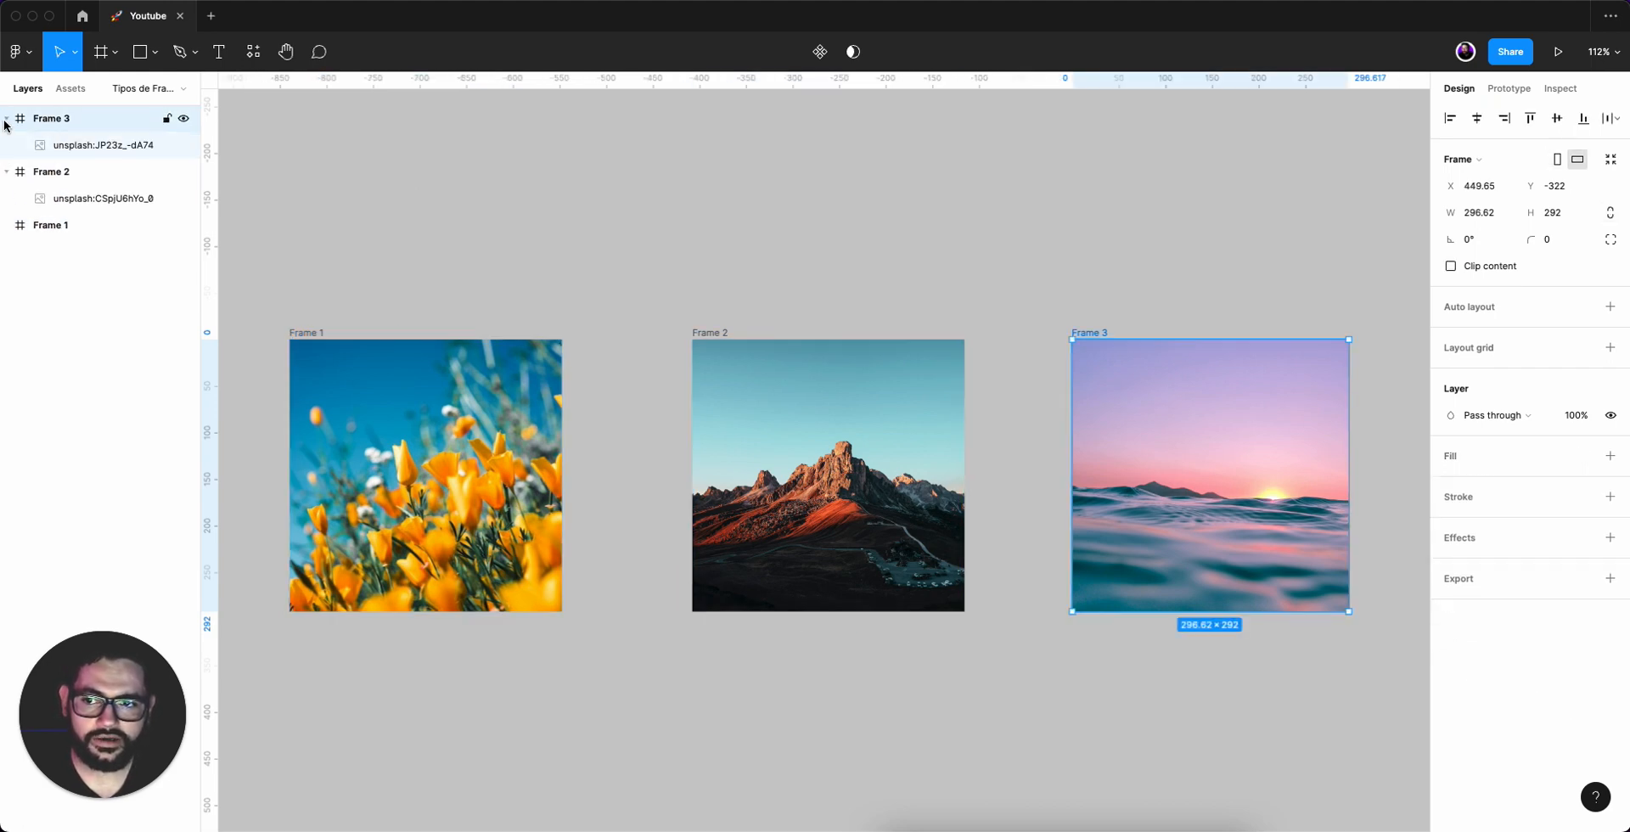
Select Frame 1 and then Frame 2 to compare their frame settings.
click(707, 170)
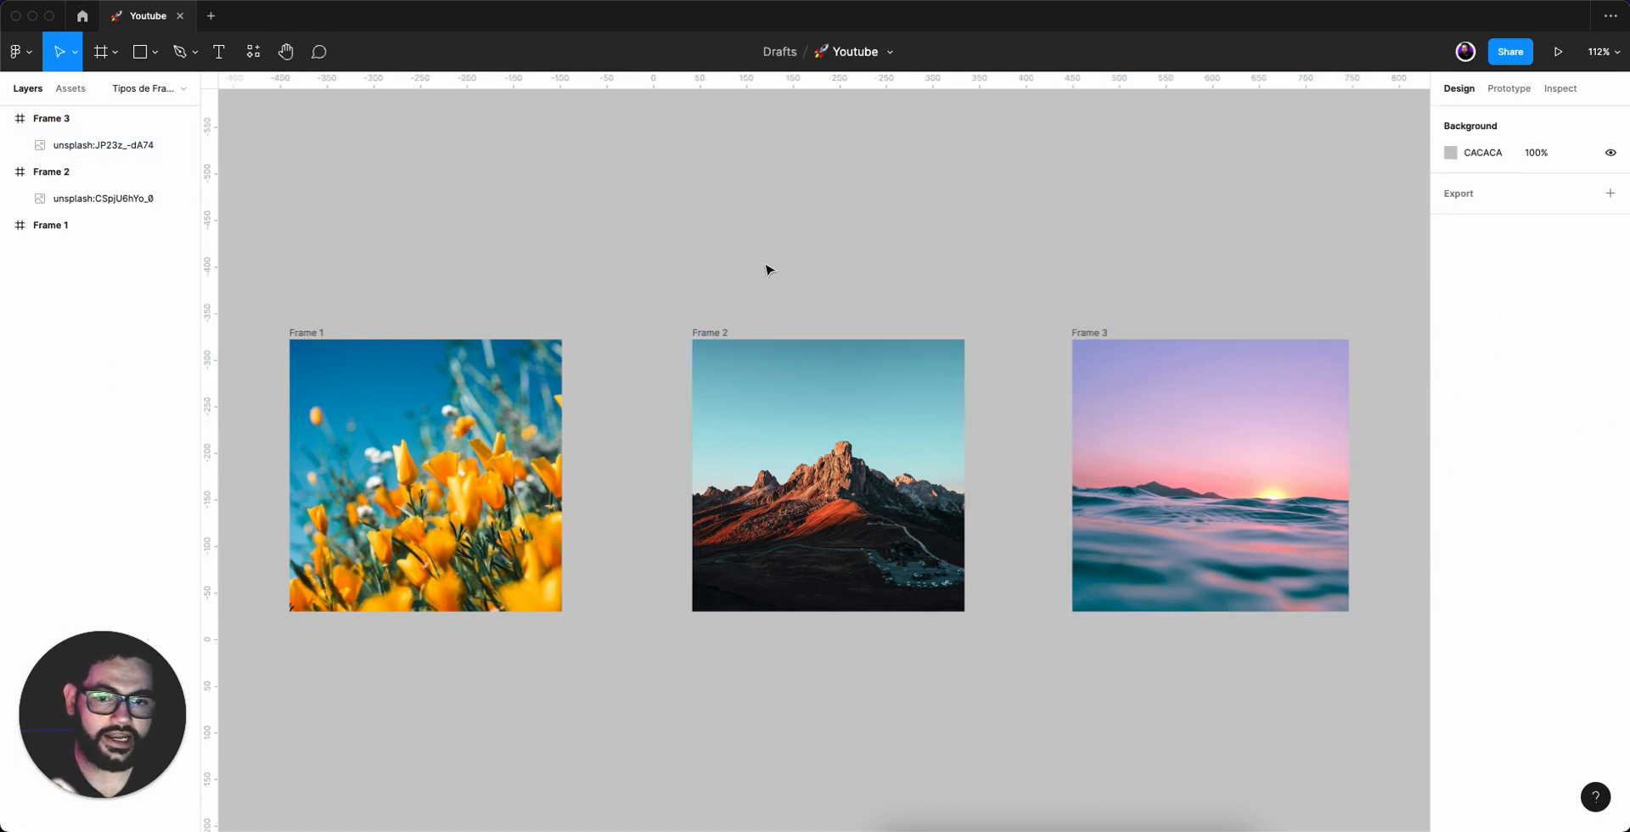
click(317, 336)
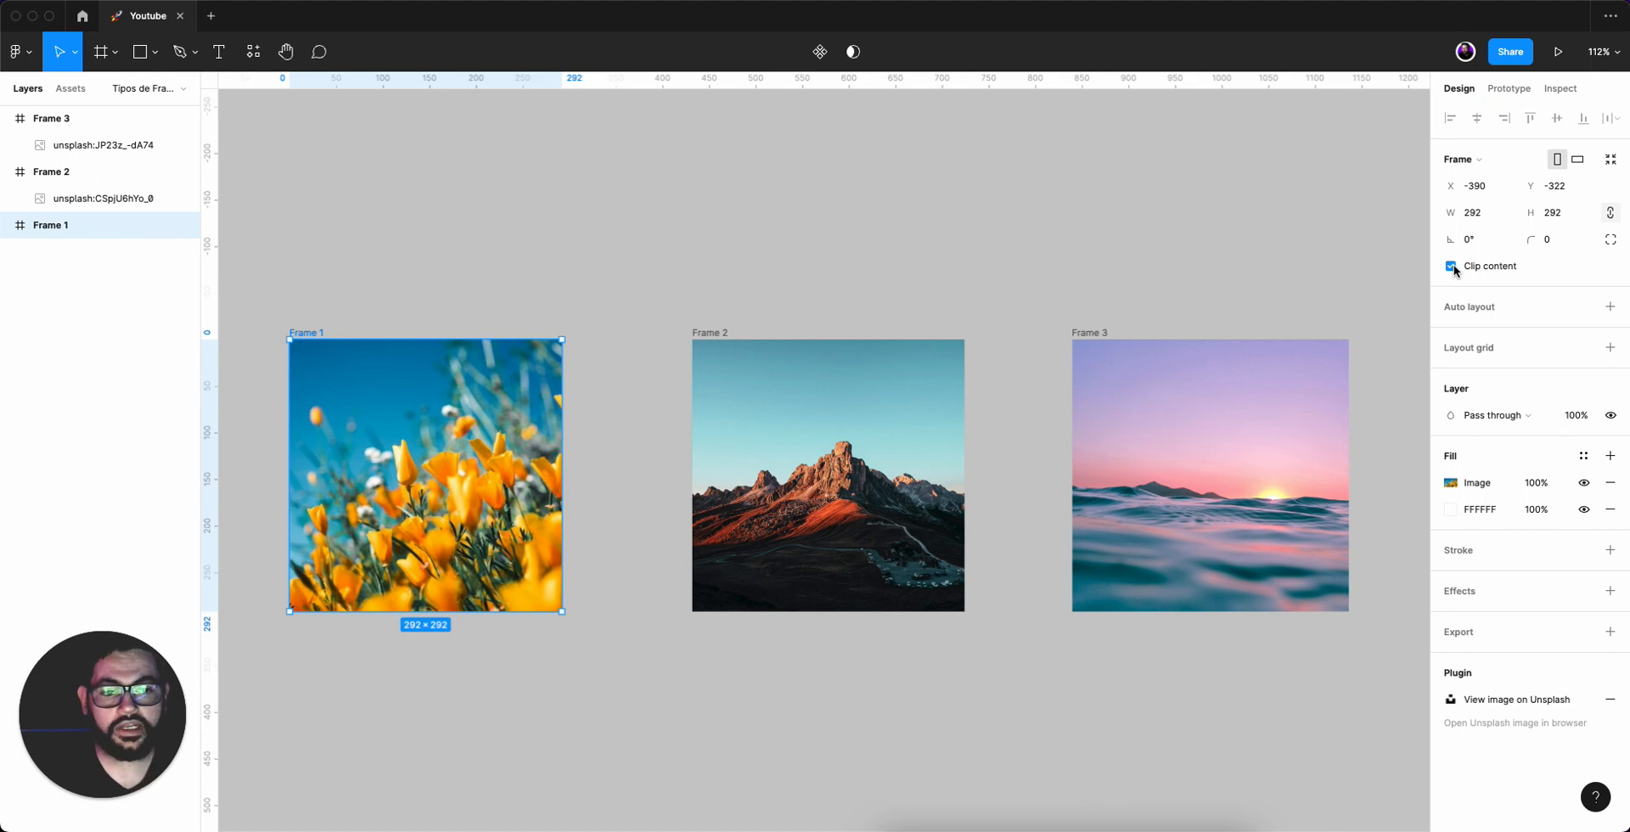
click(728, 314)
click(708, 331)
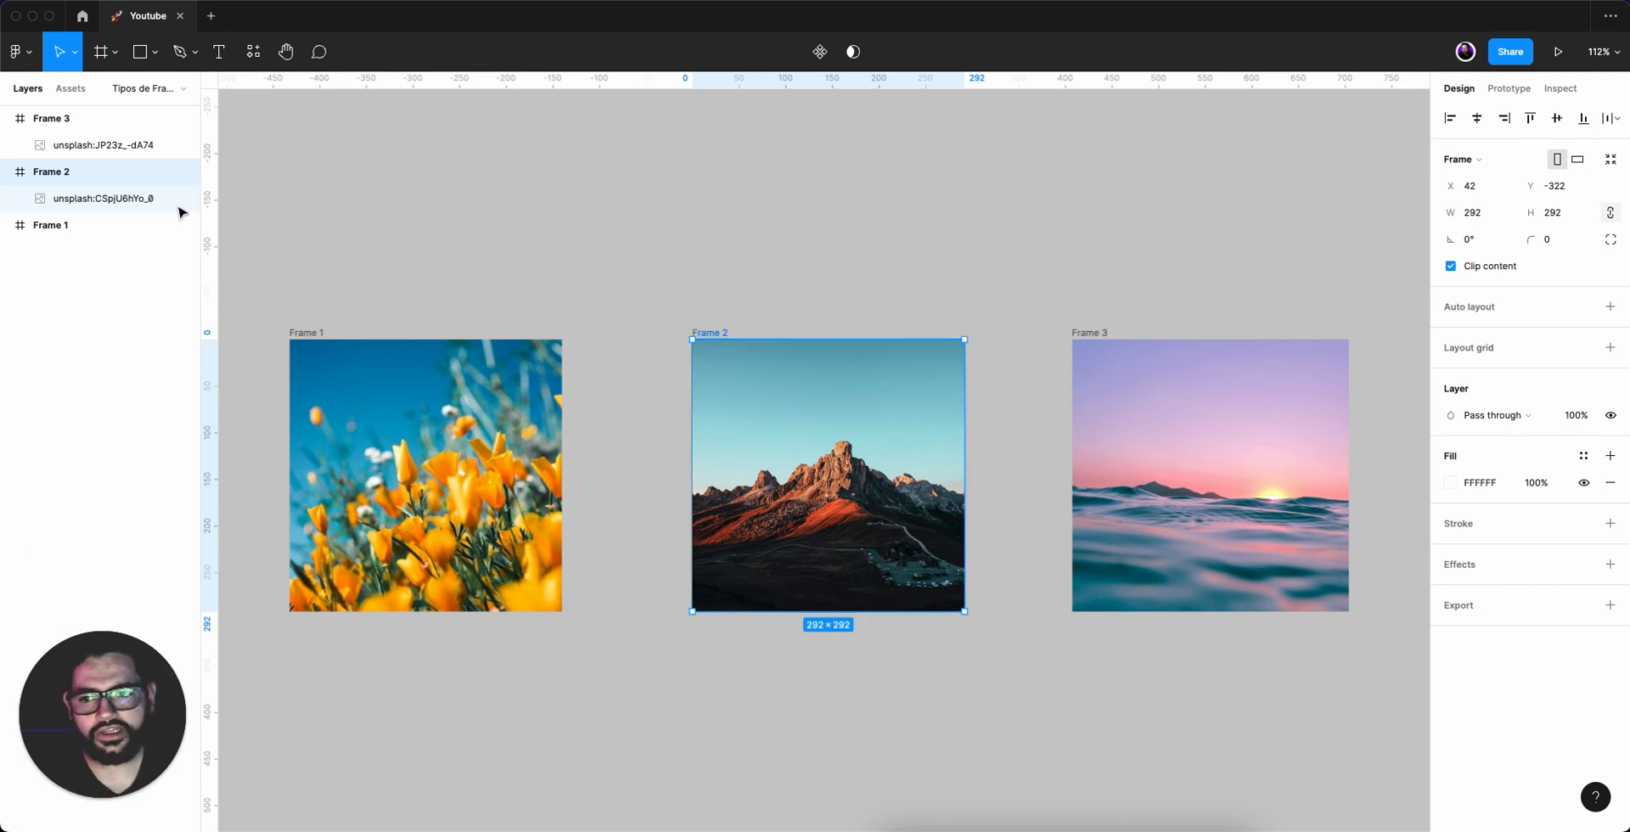
Inspect the mountain photo layer inside Frame 2, opening and closing its image fill settings.
click(69, 202)
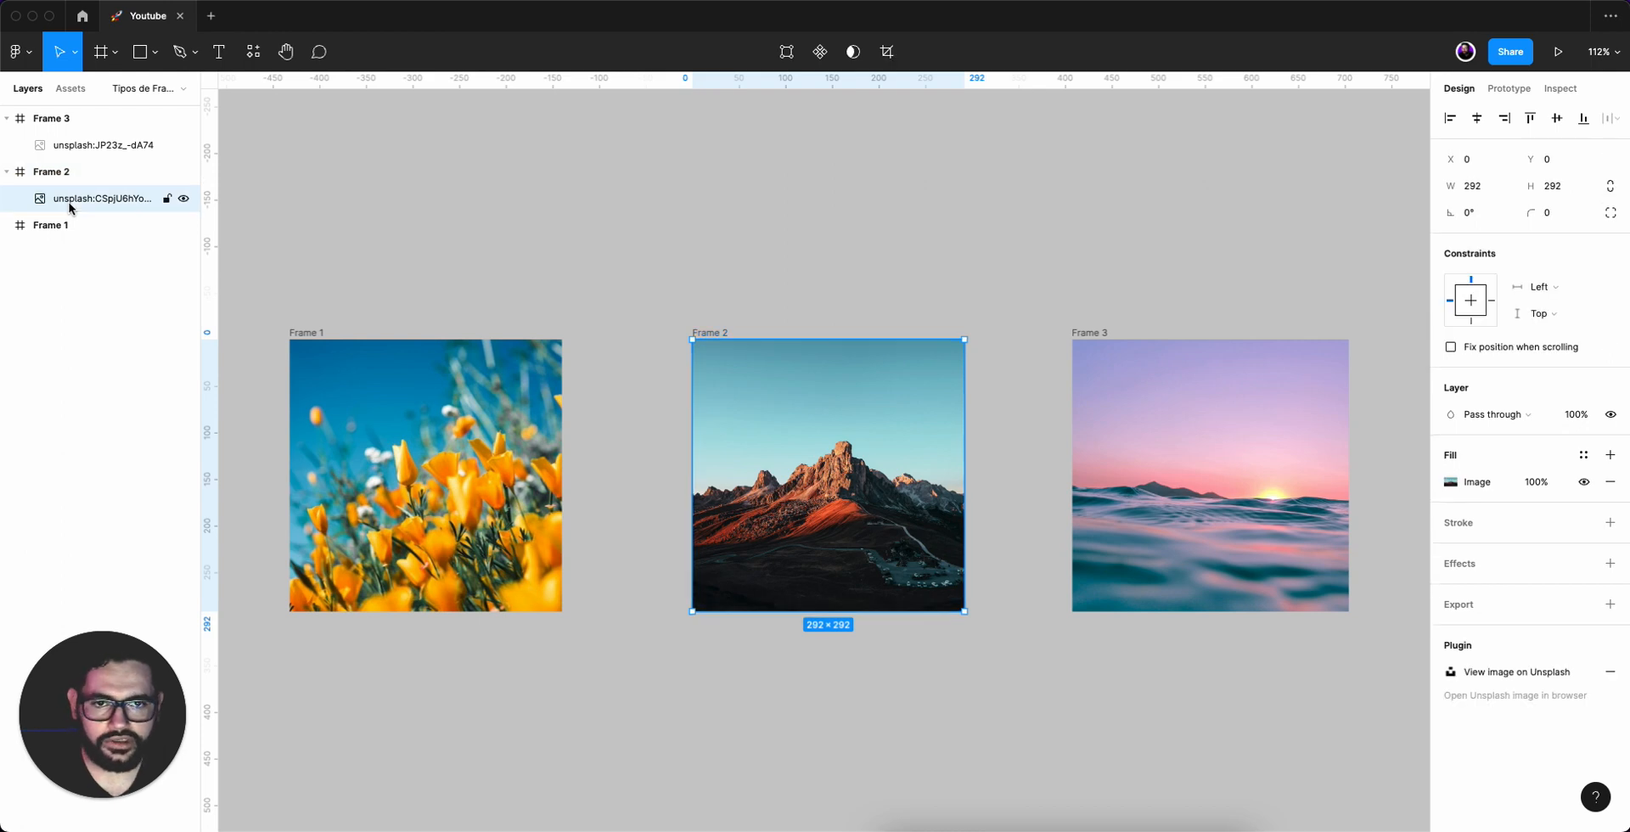
click(707, 268)
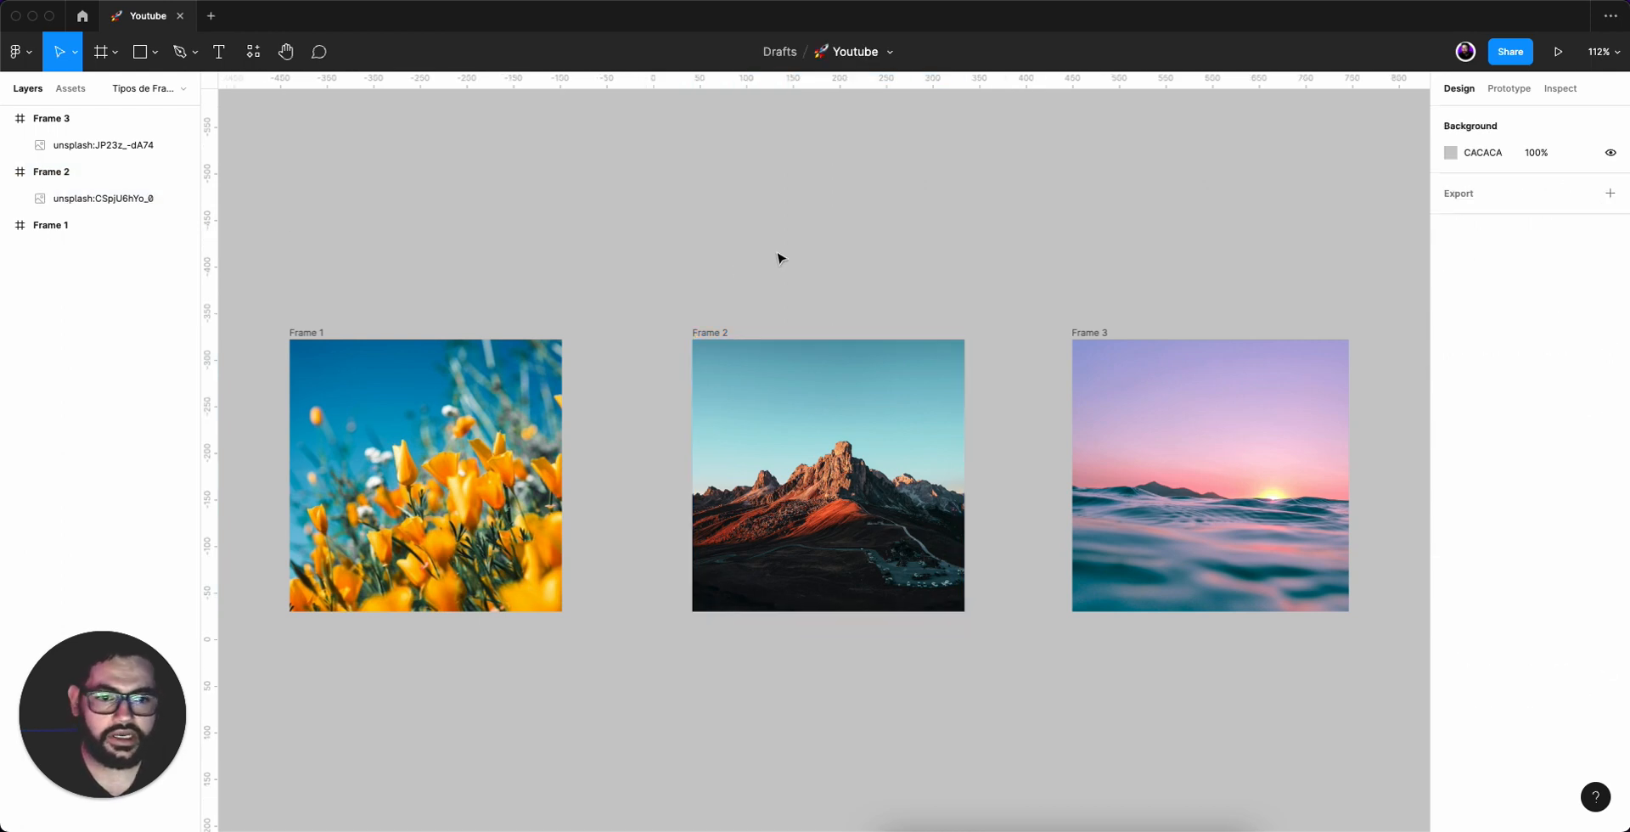
click(881, 506)
drag(805, 533, 806, 574)
key(super+z)
double_click(814, 524)
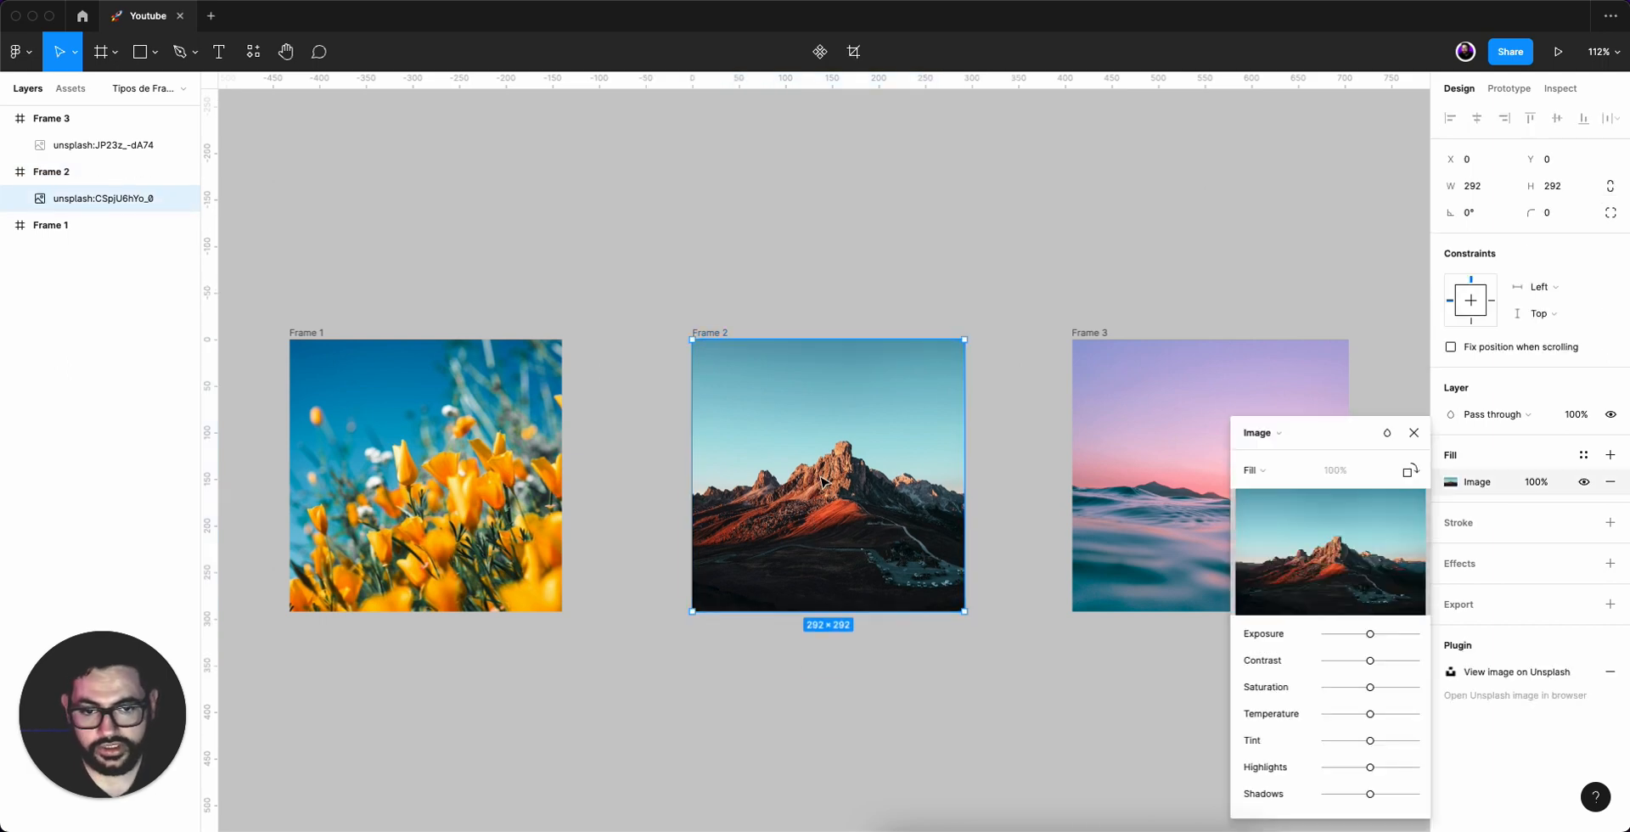
key(Escape)
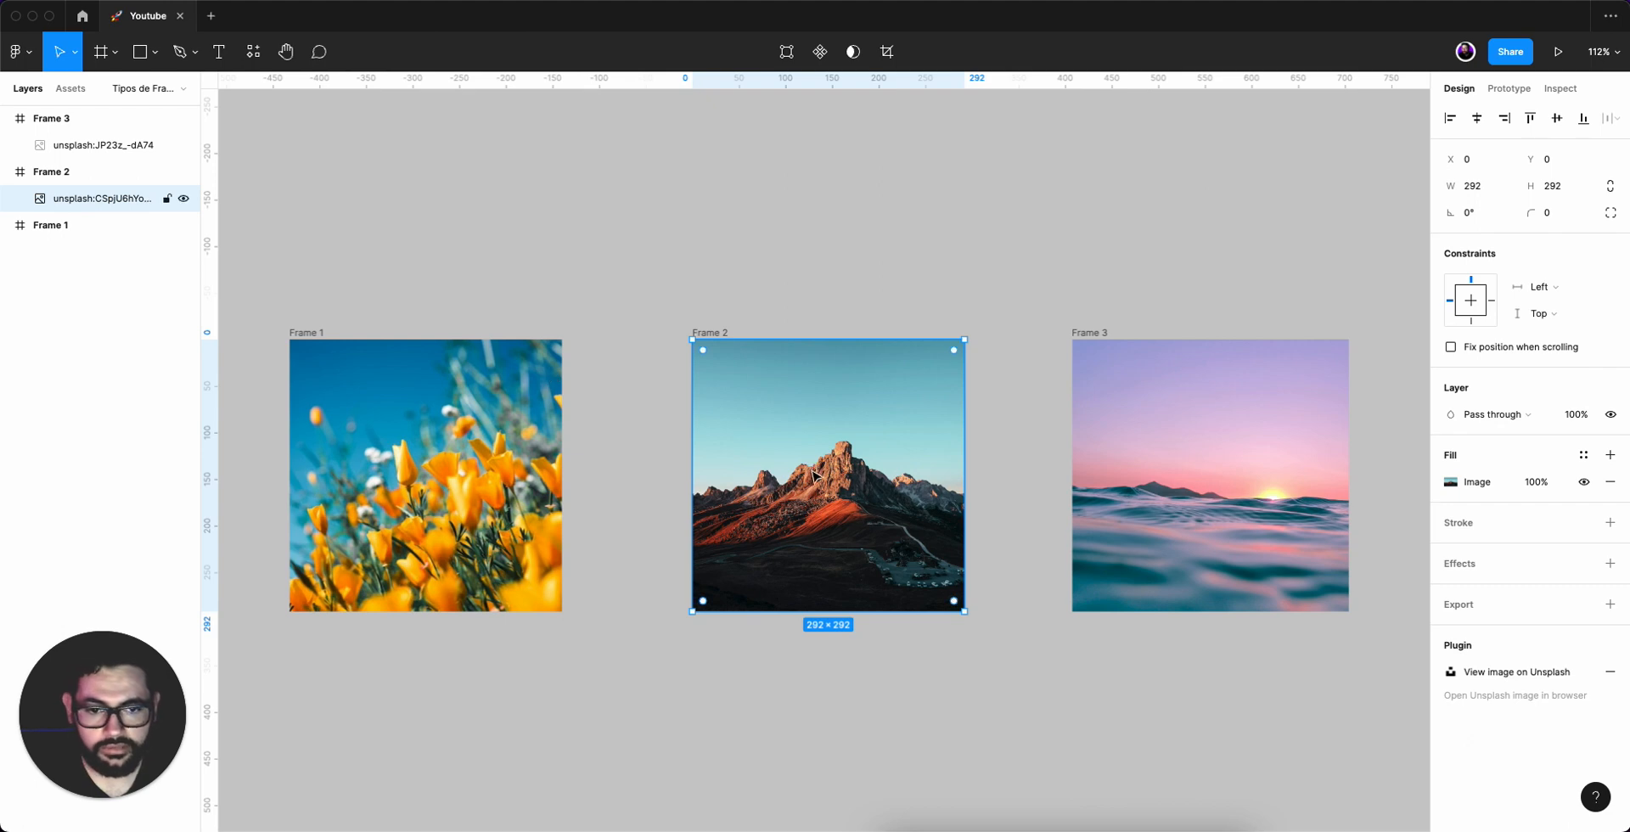
mouse_move(814, 484)
mouse_down()
mouse_move(806, 654)
mouse_move(822, 488)
mouse_up()
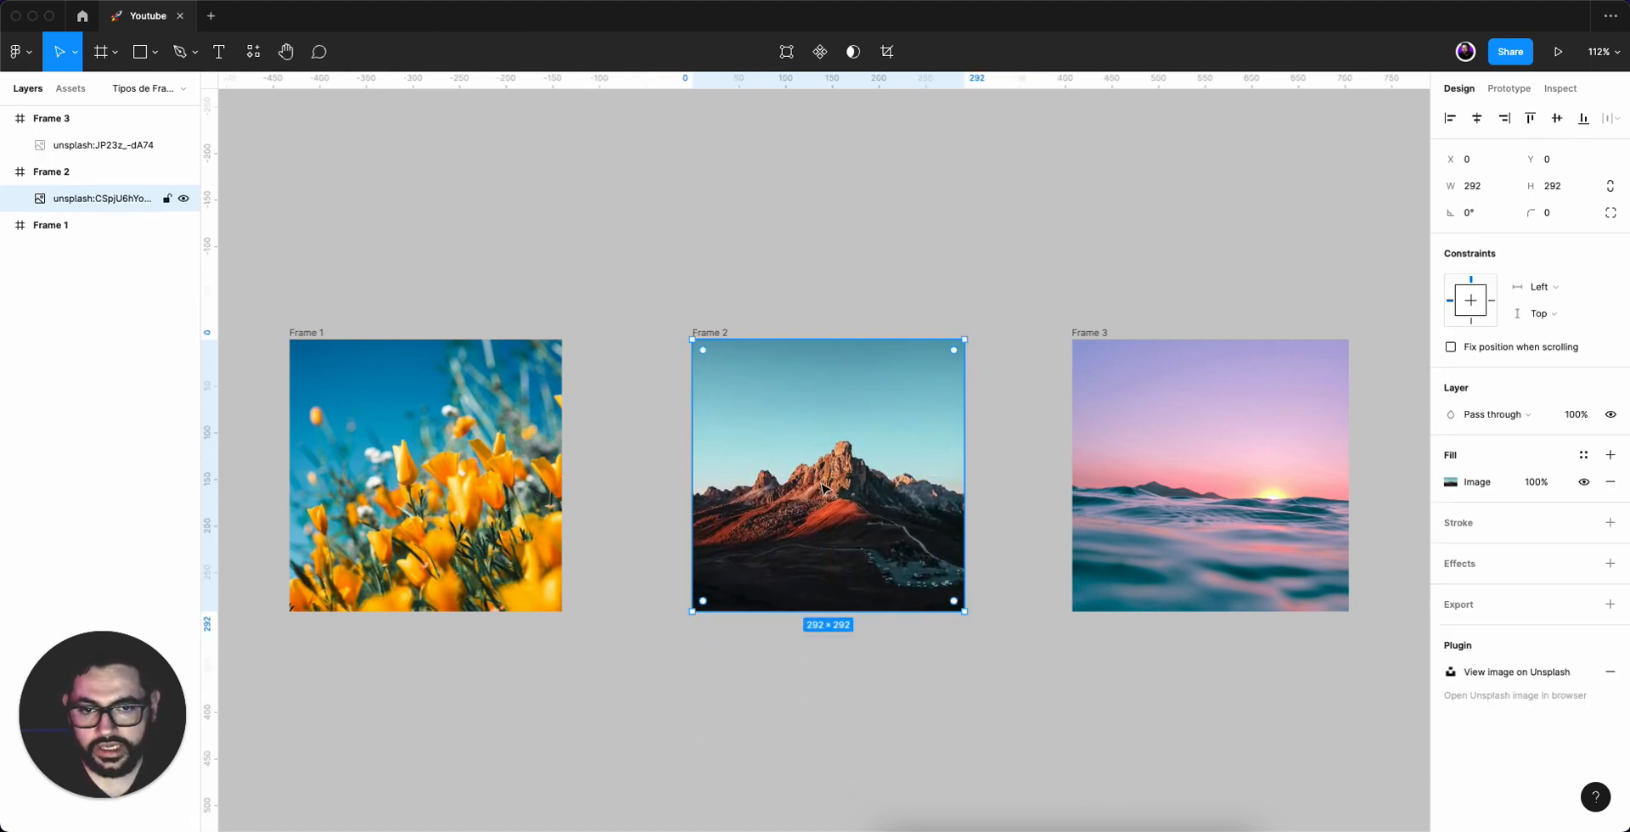
Try dragging the flower photo within Frame 1.
click(433, 503)
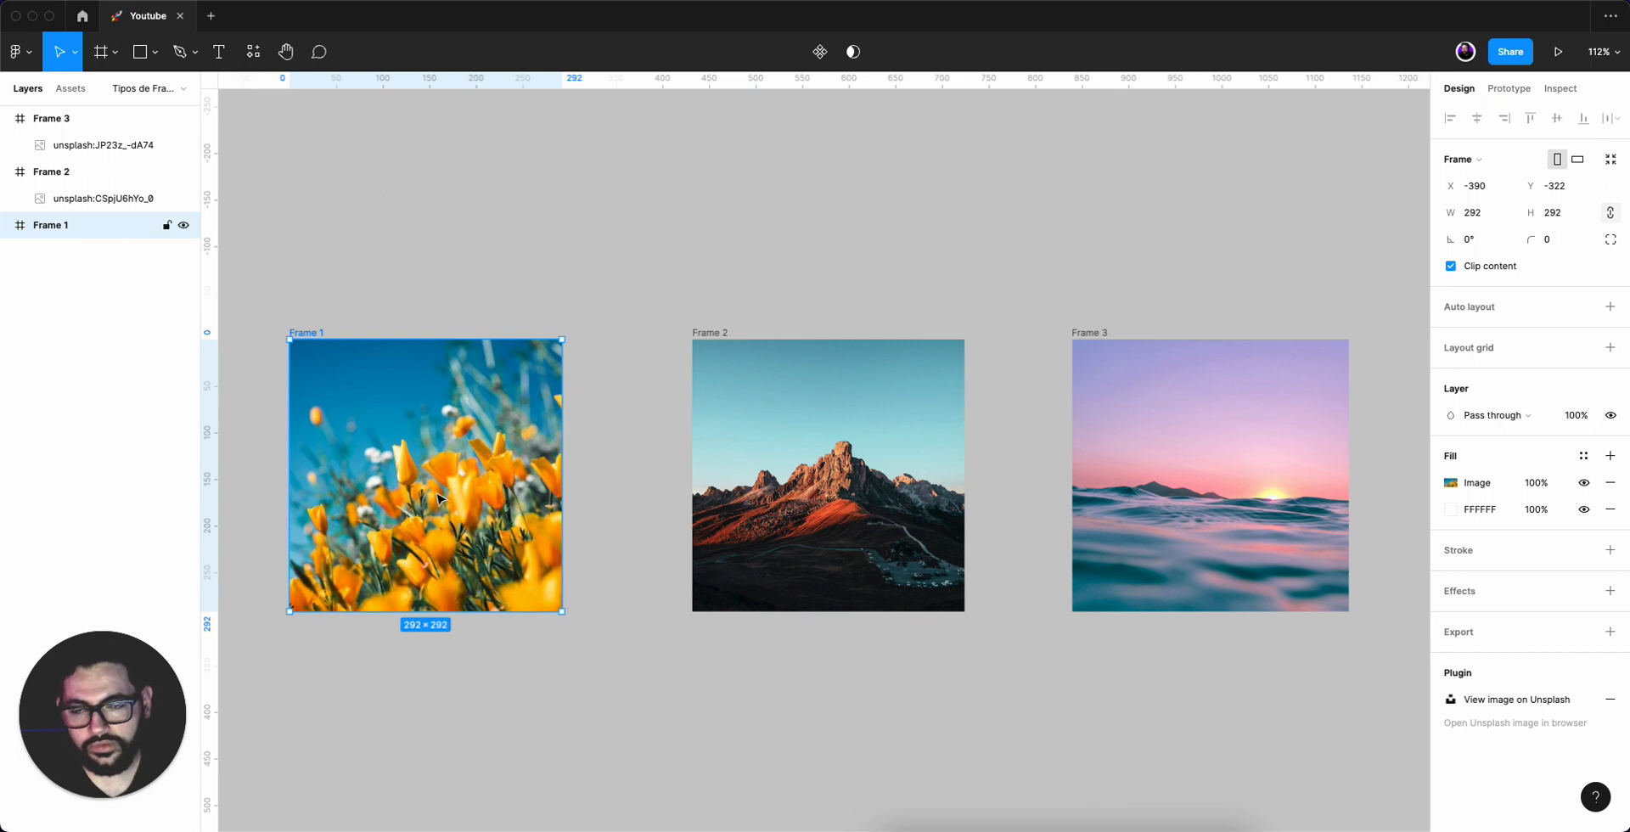
drag(444, 499, 471, 528)
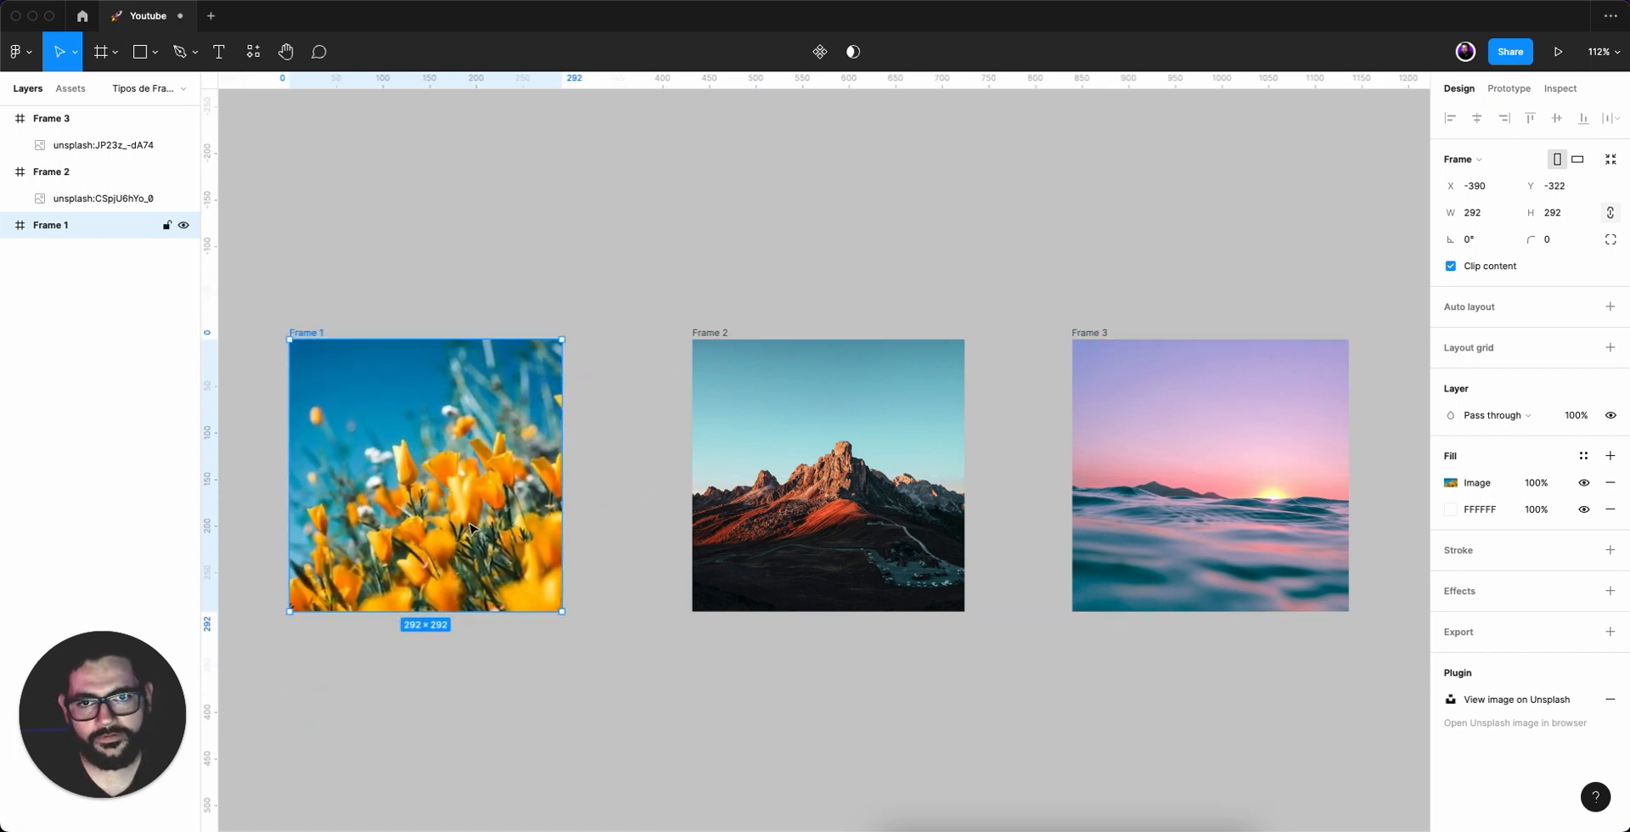
click(768, 255)
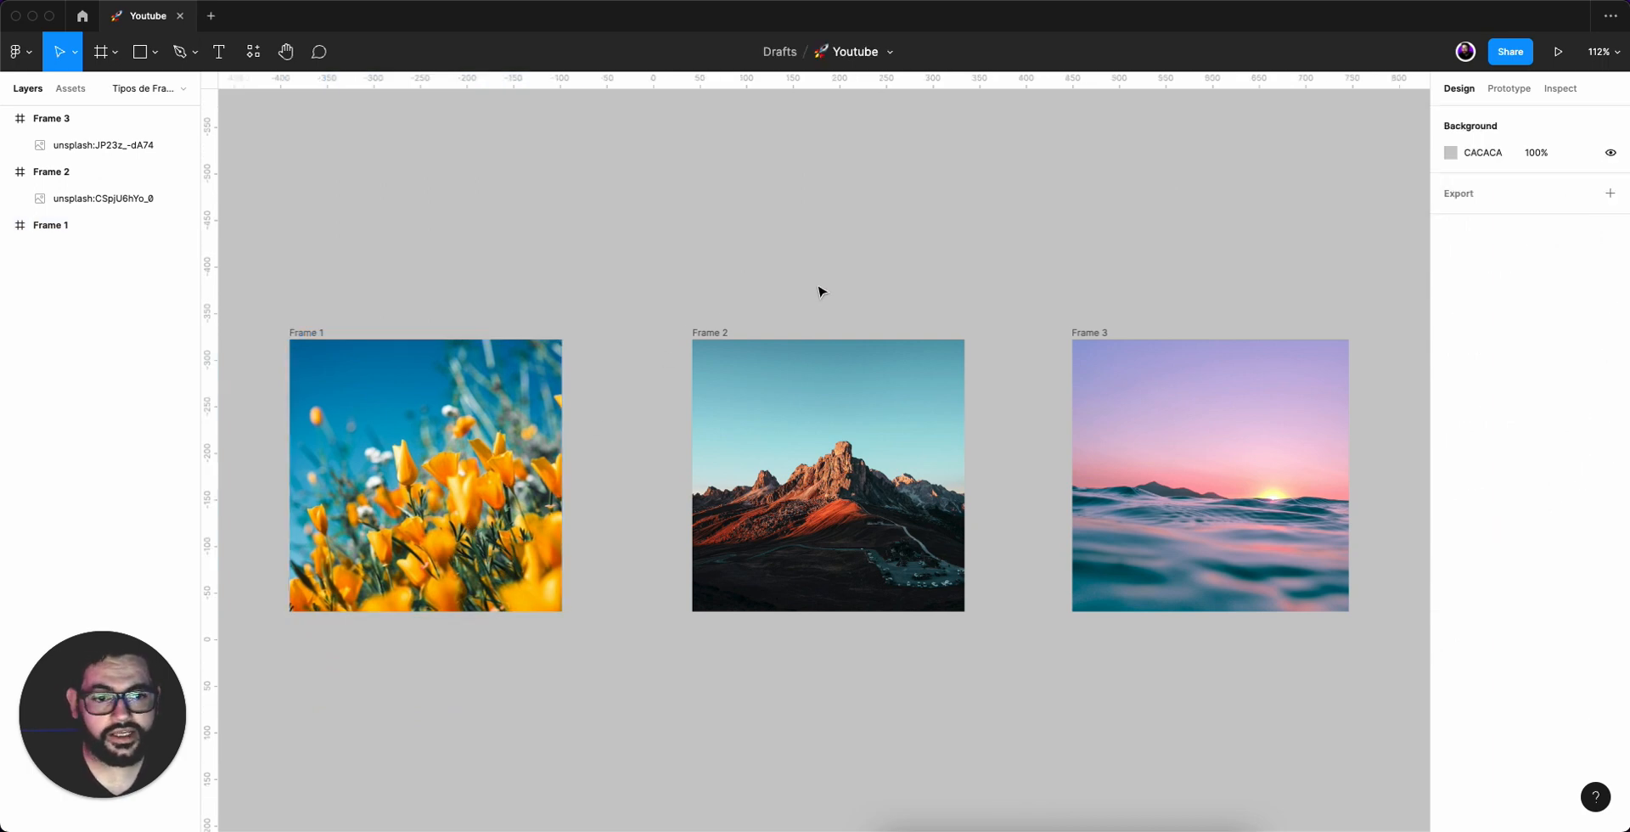
Move the sea photo lower inside Frame 3, toggle Frame 3's Clip content on and off, and undo both changes.
click(1187, 360)
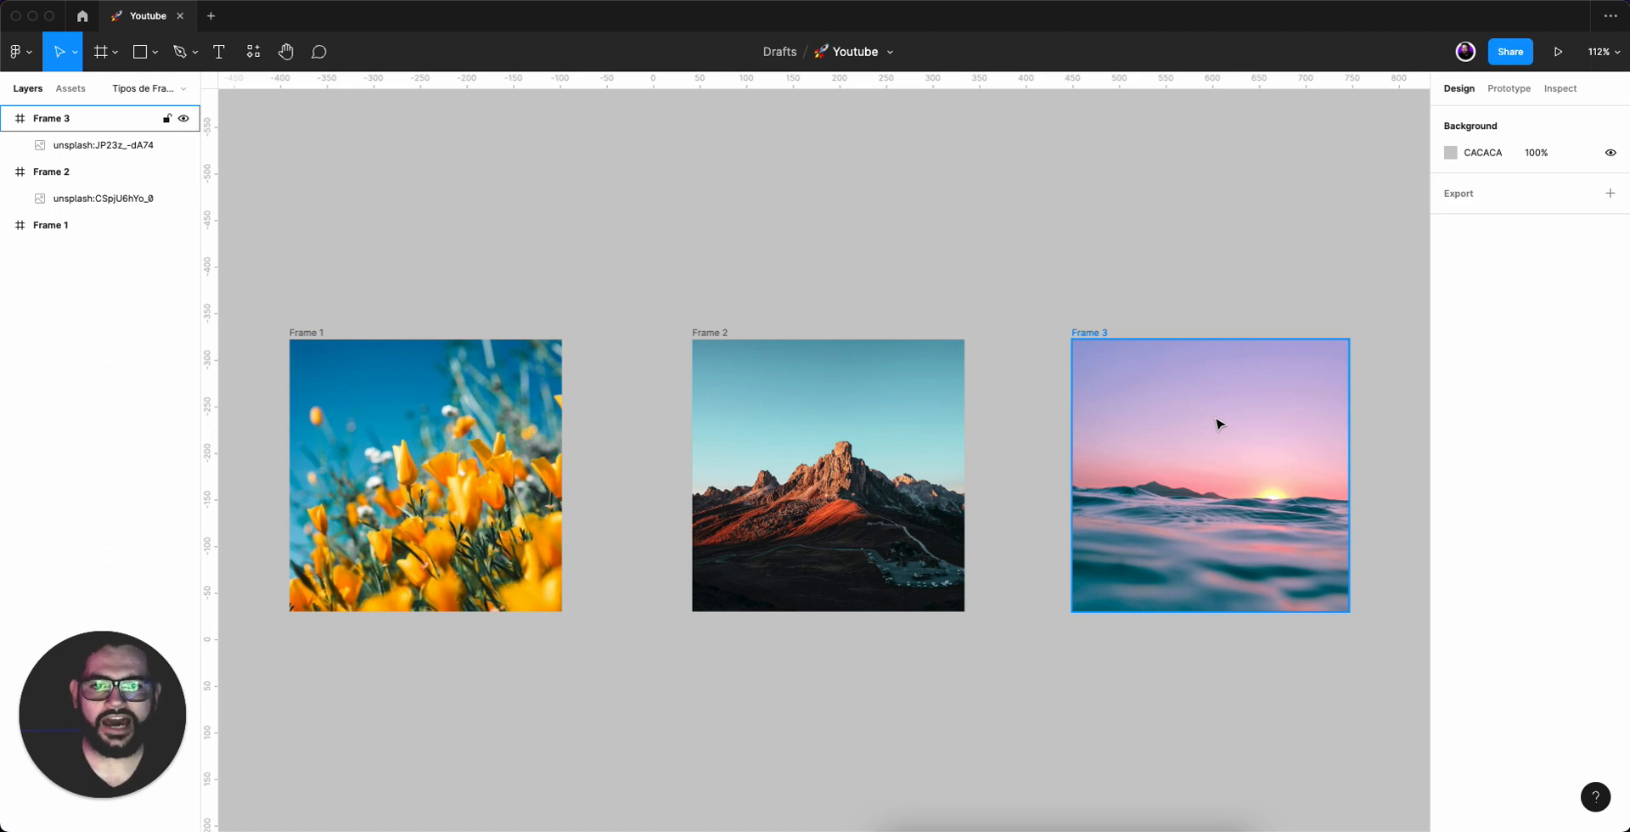
click(1175, 306)
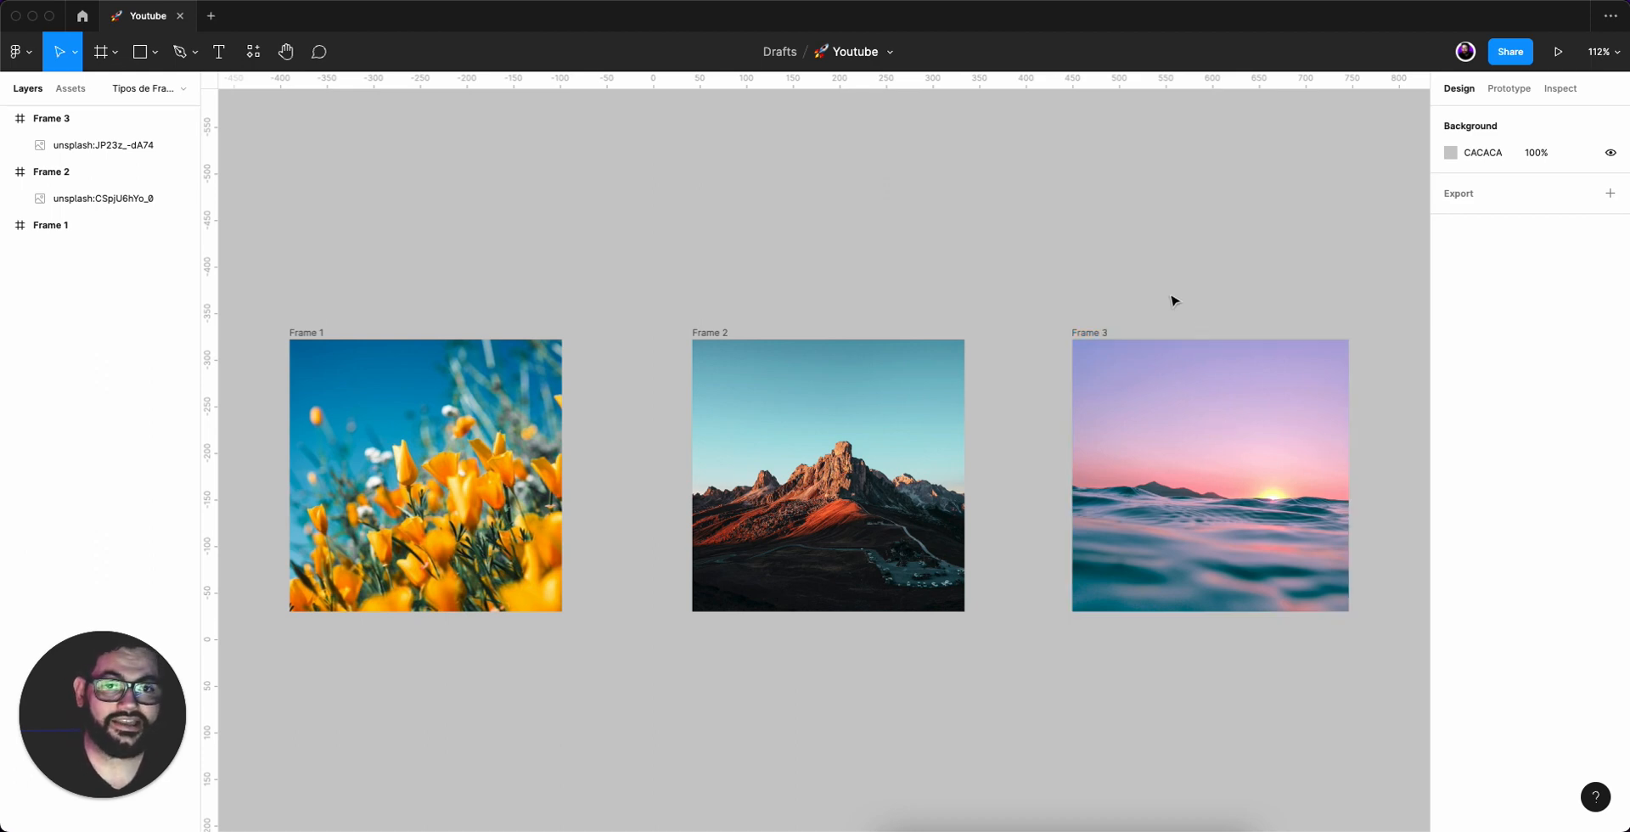
click(1189, 408)
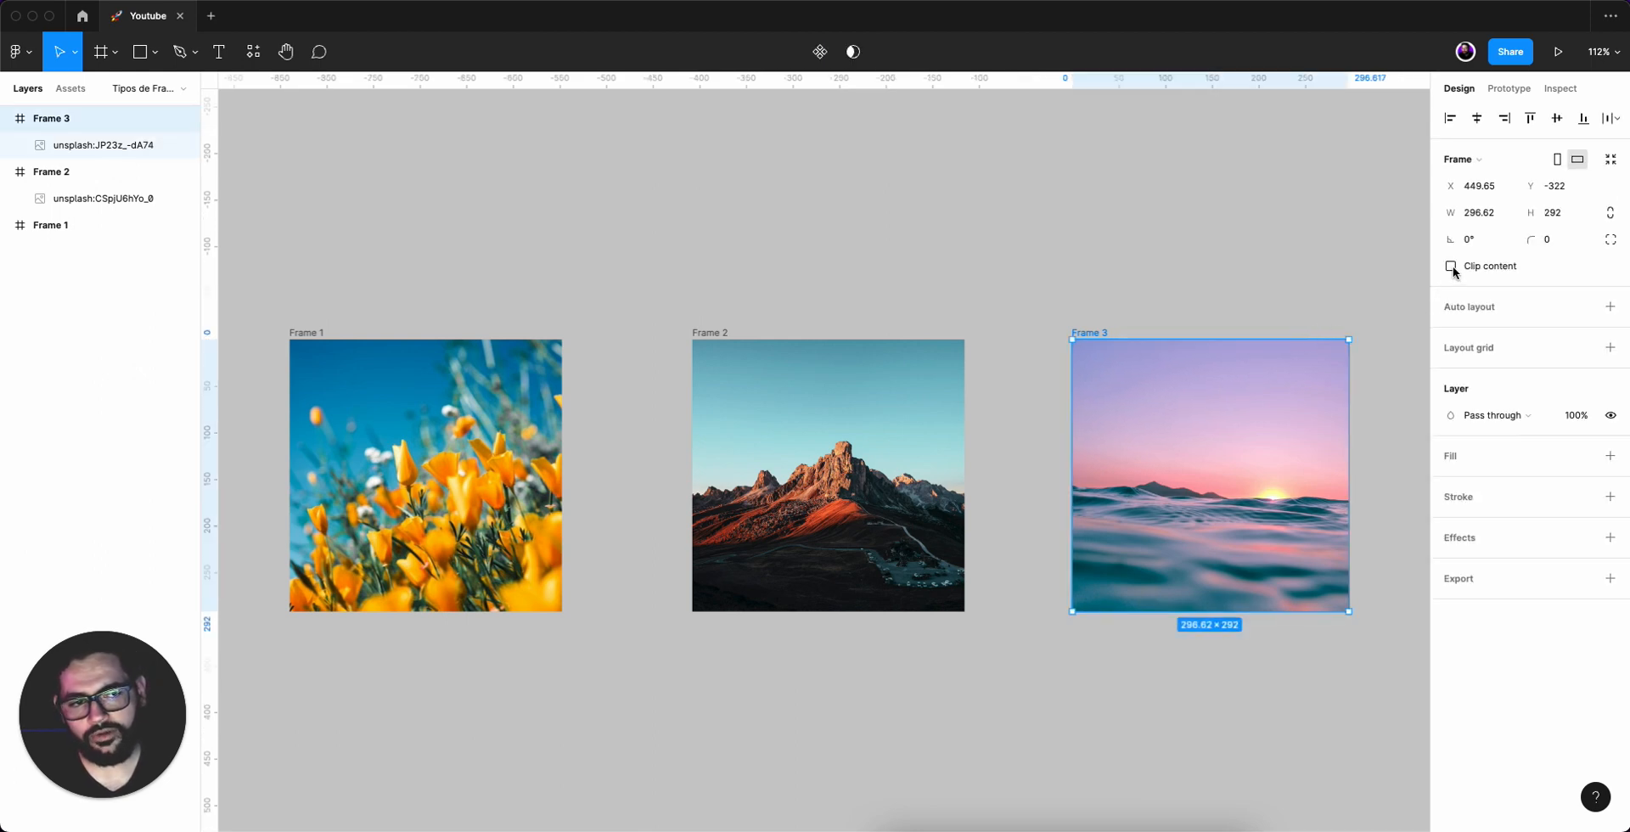
double_click(1212, 442)
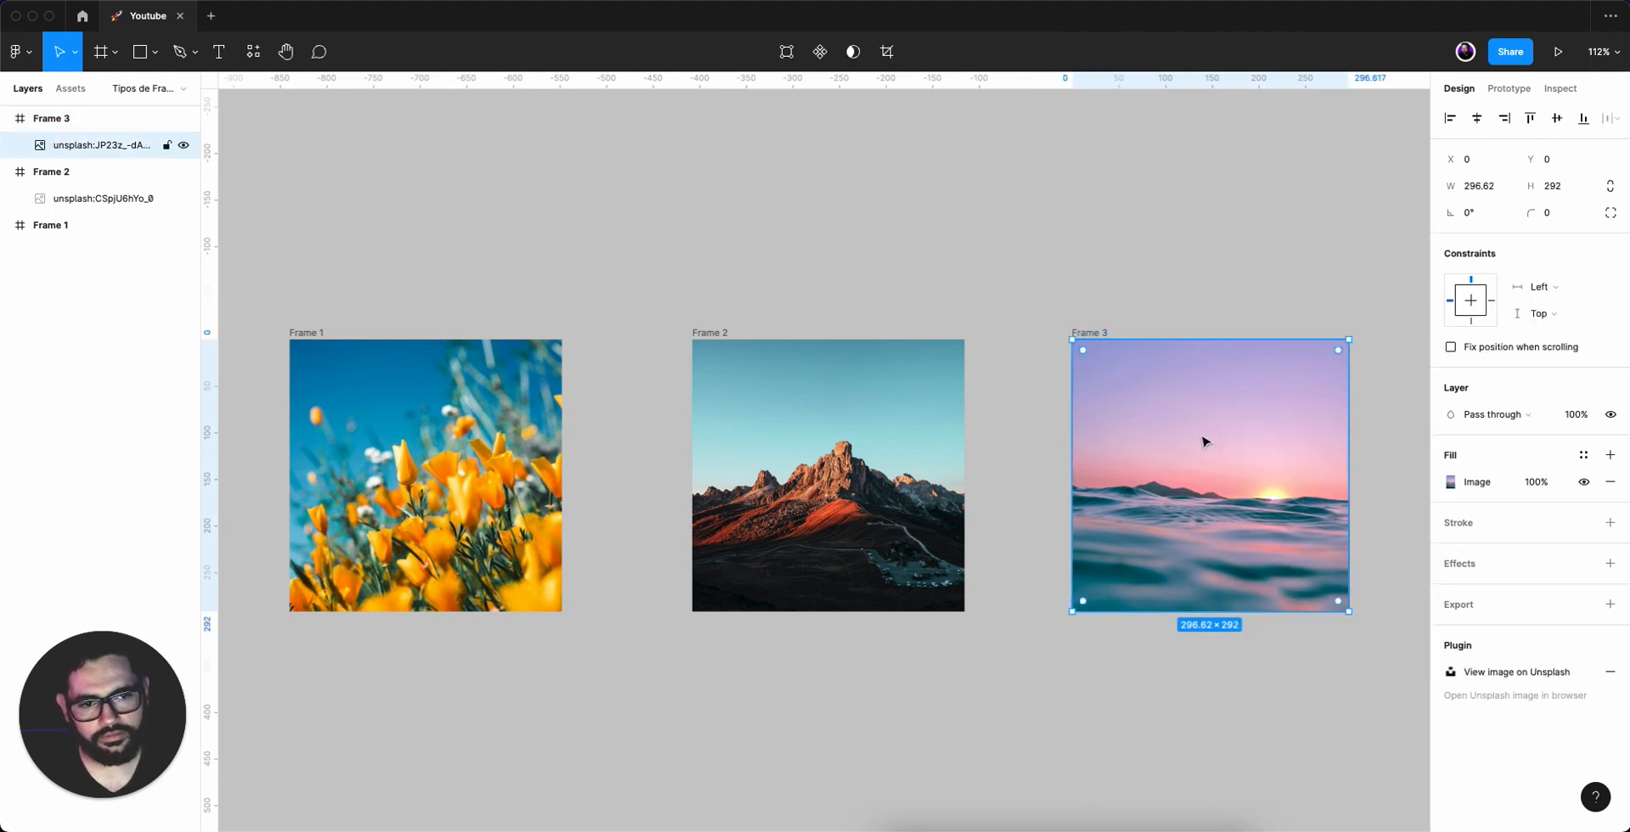
click(1205, 440)
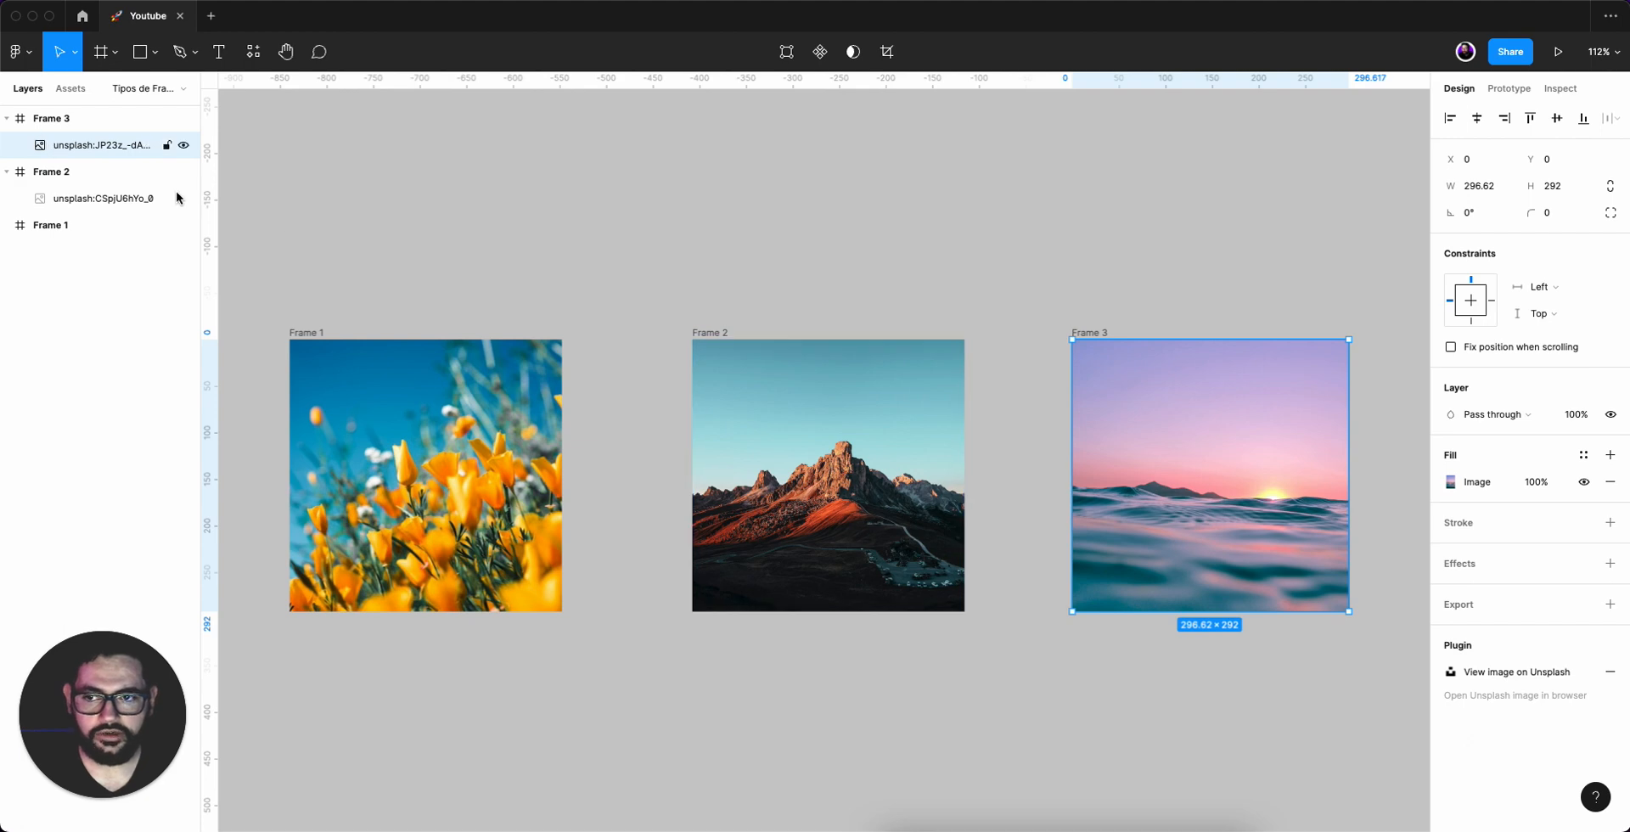
drag(1270, 452, 1226, 549)
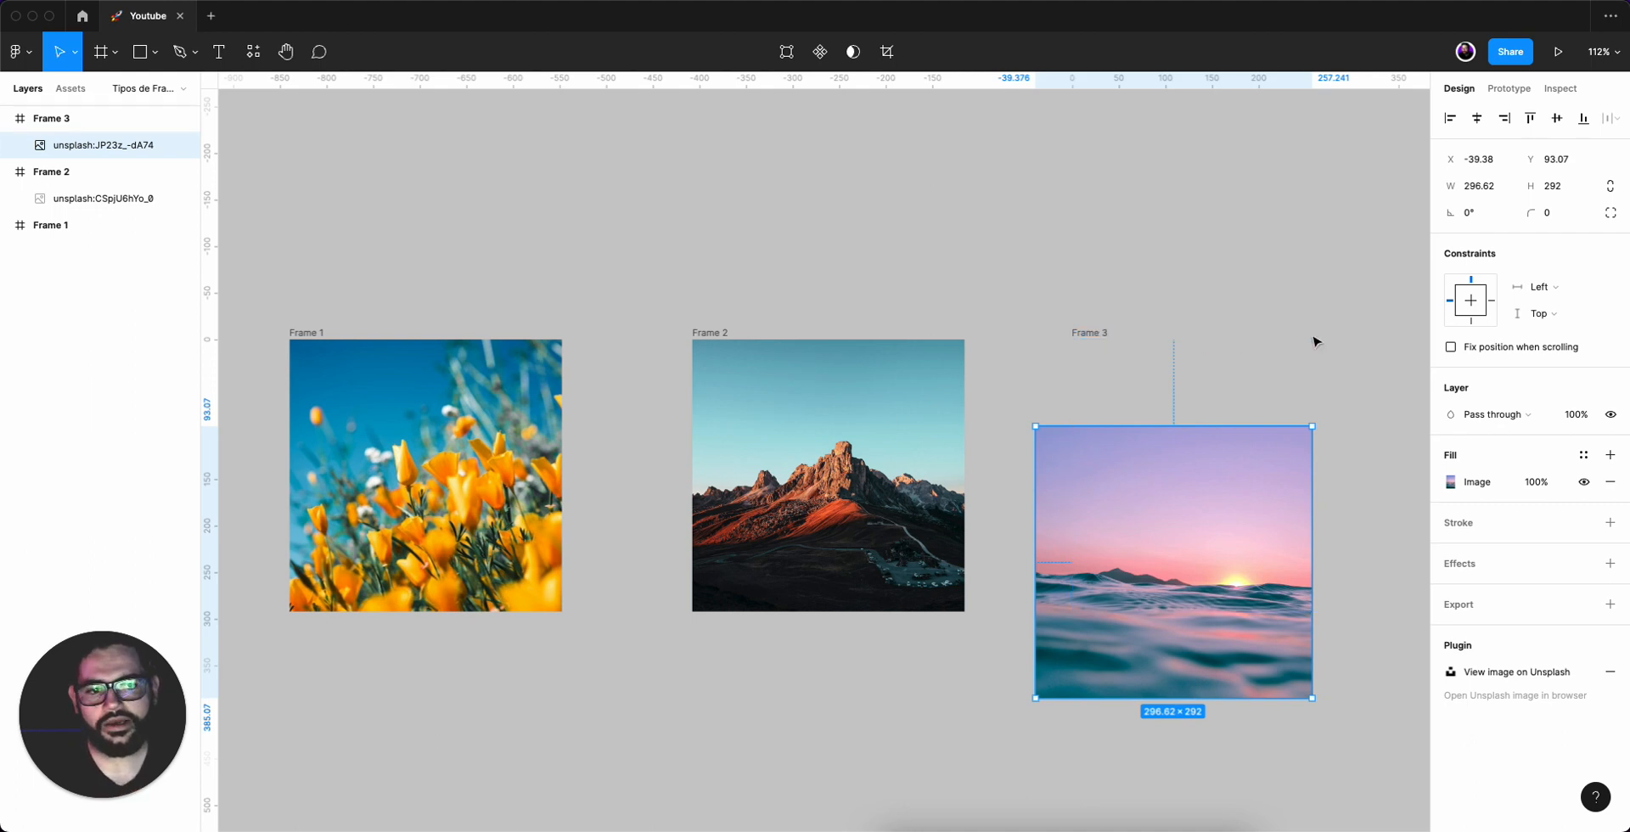
click(1099, 333)
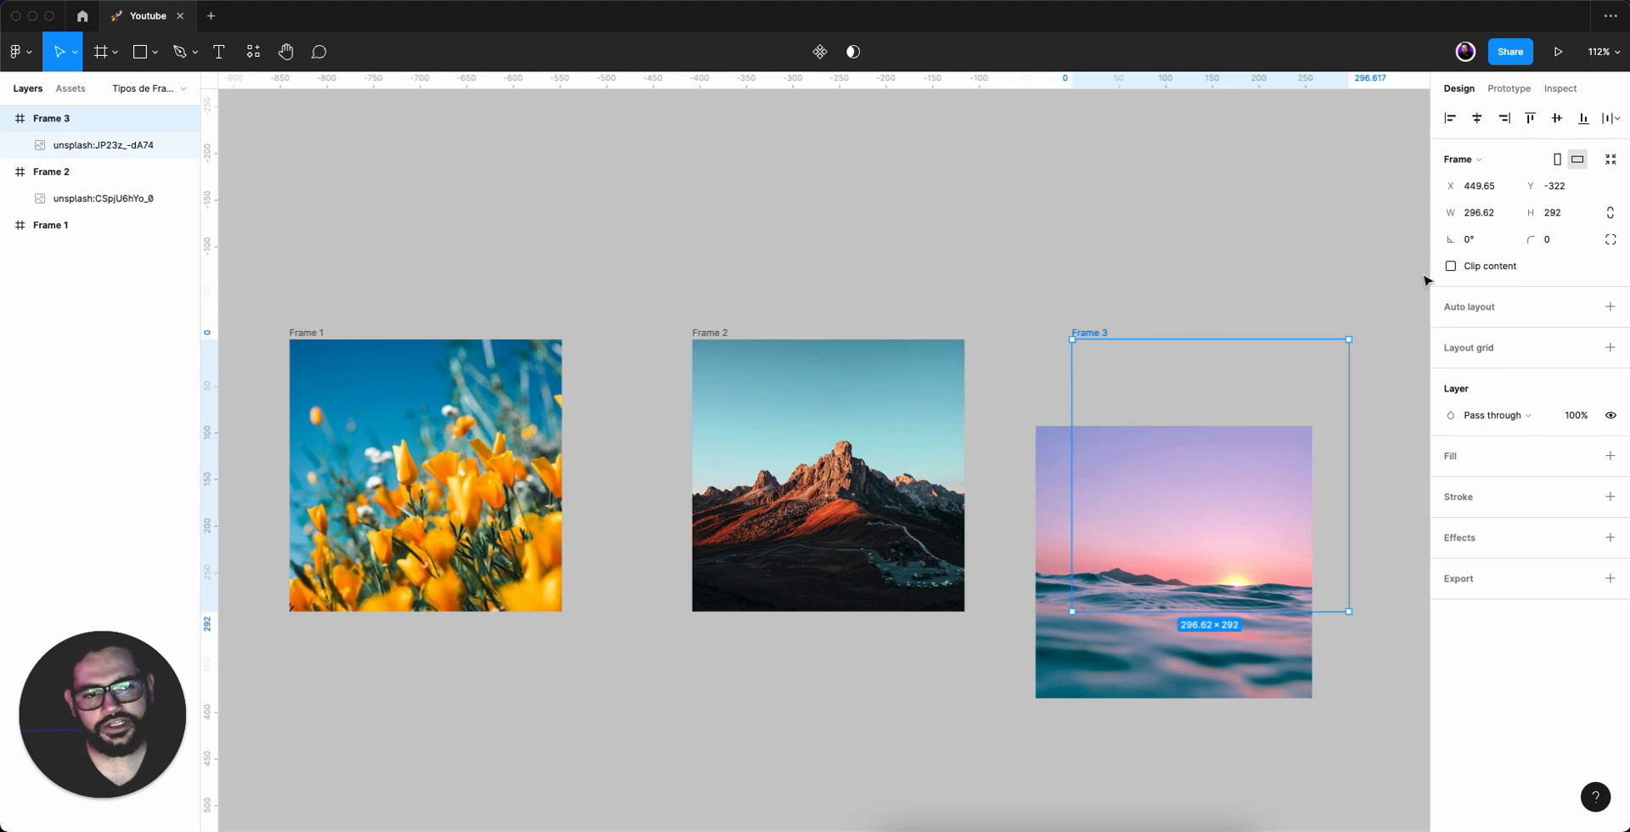
click(1450, 265)
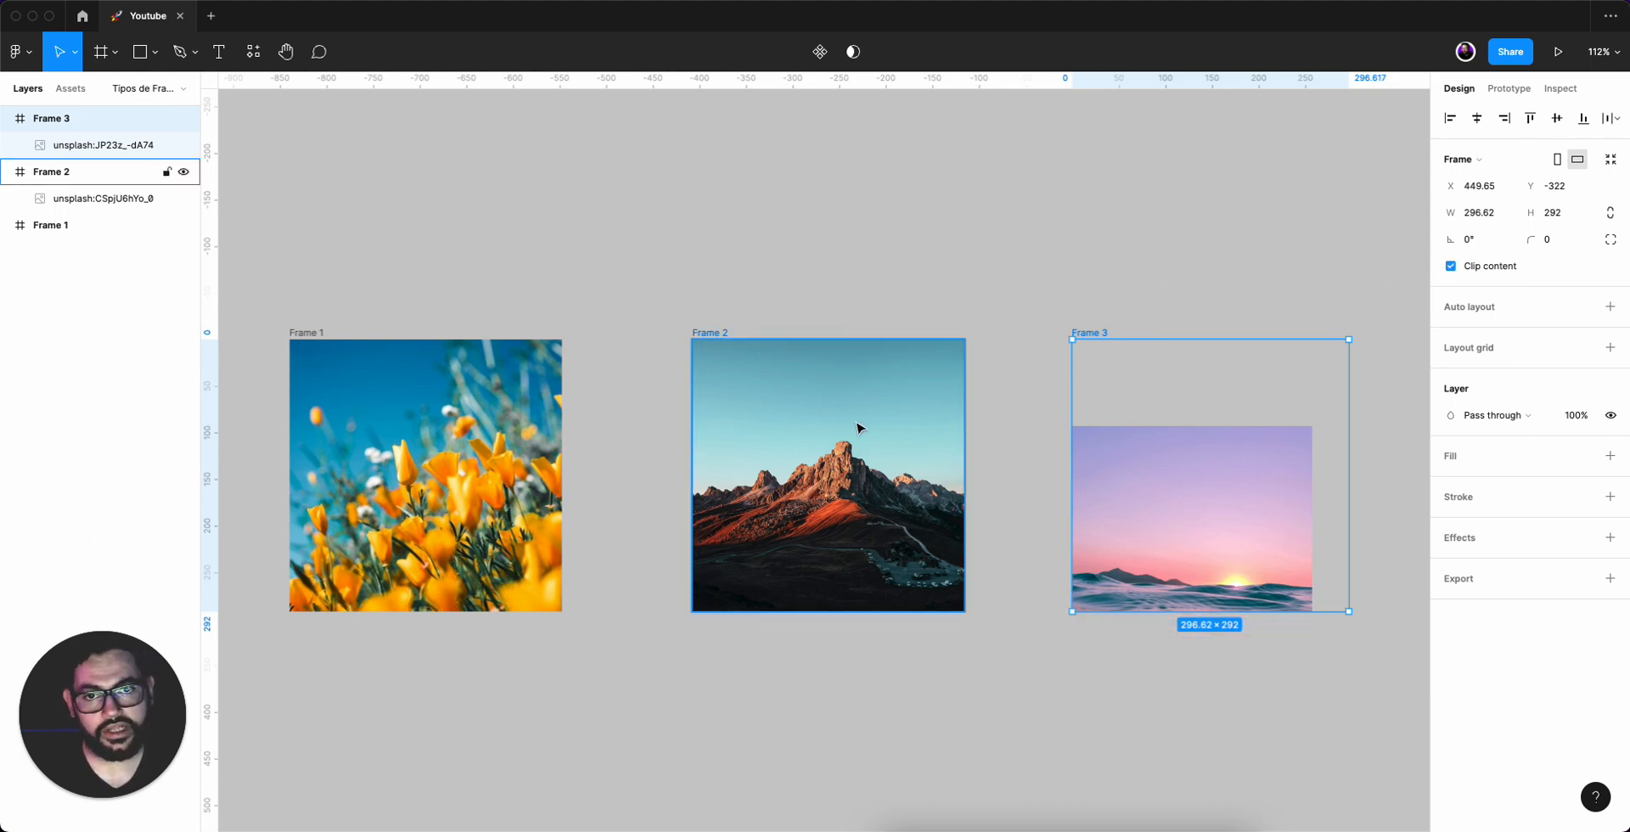
click(1451, 266)
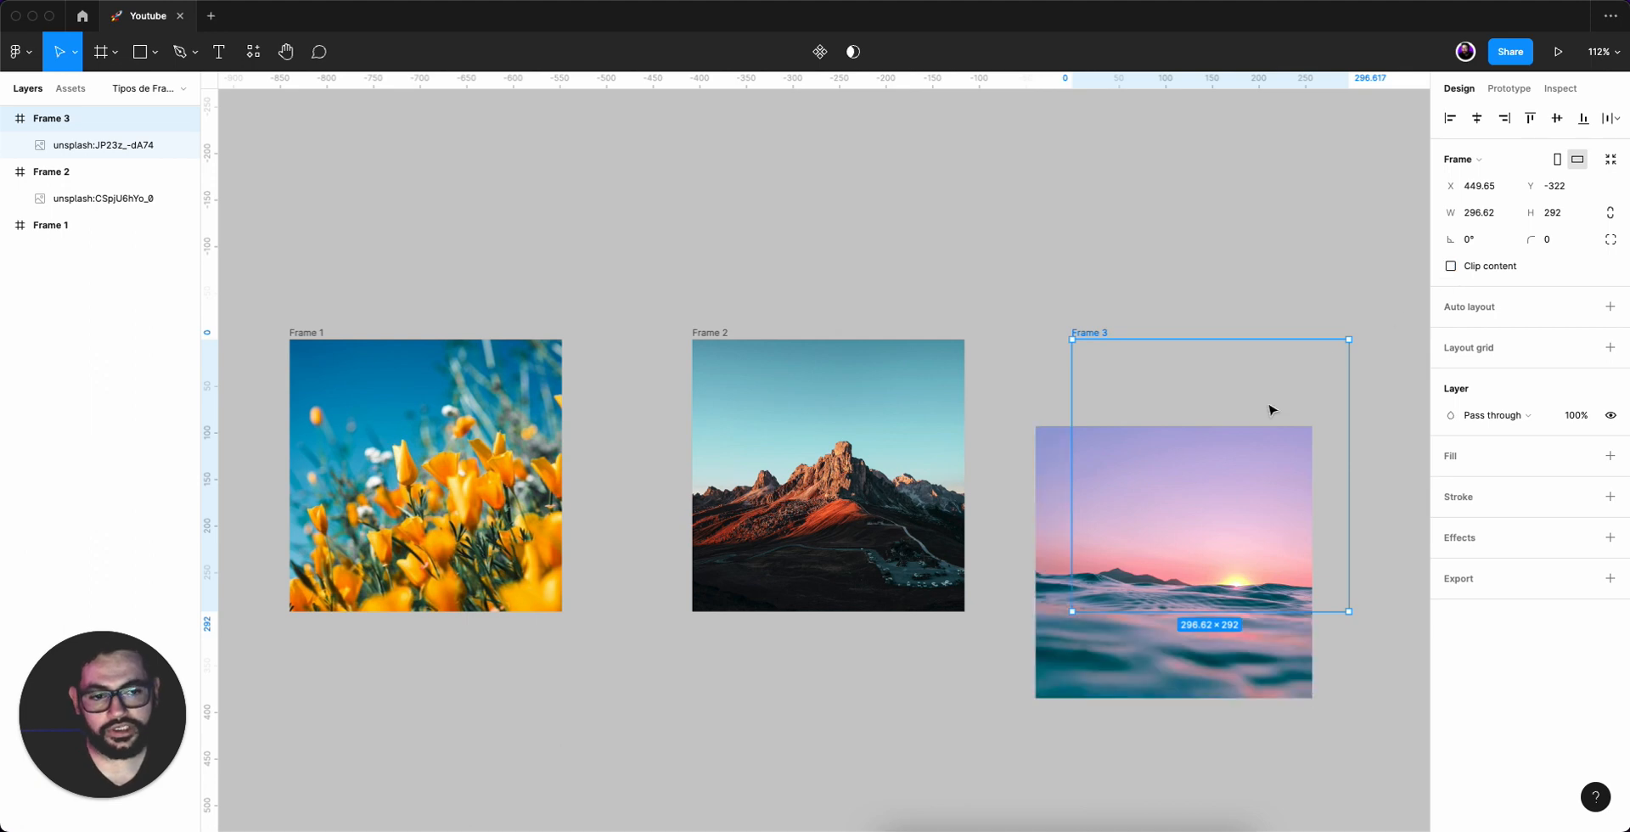
key(super+z)
key(super+z)
key(super+z)
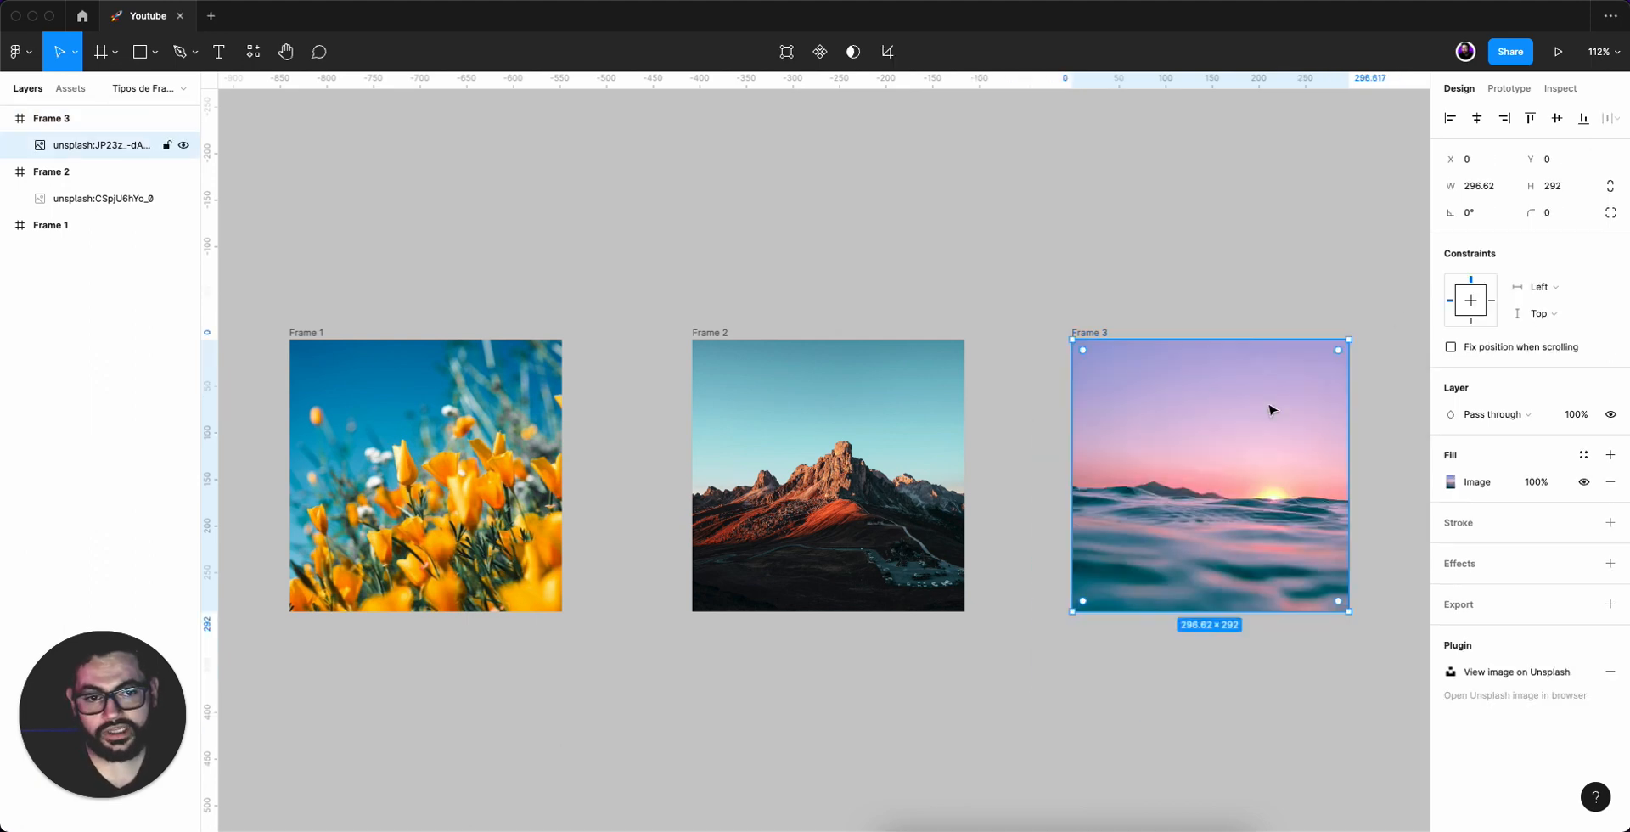
click(1277, 258)
click(1100, 333)
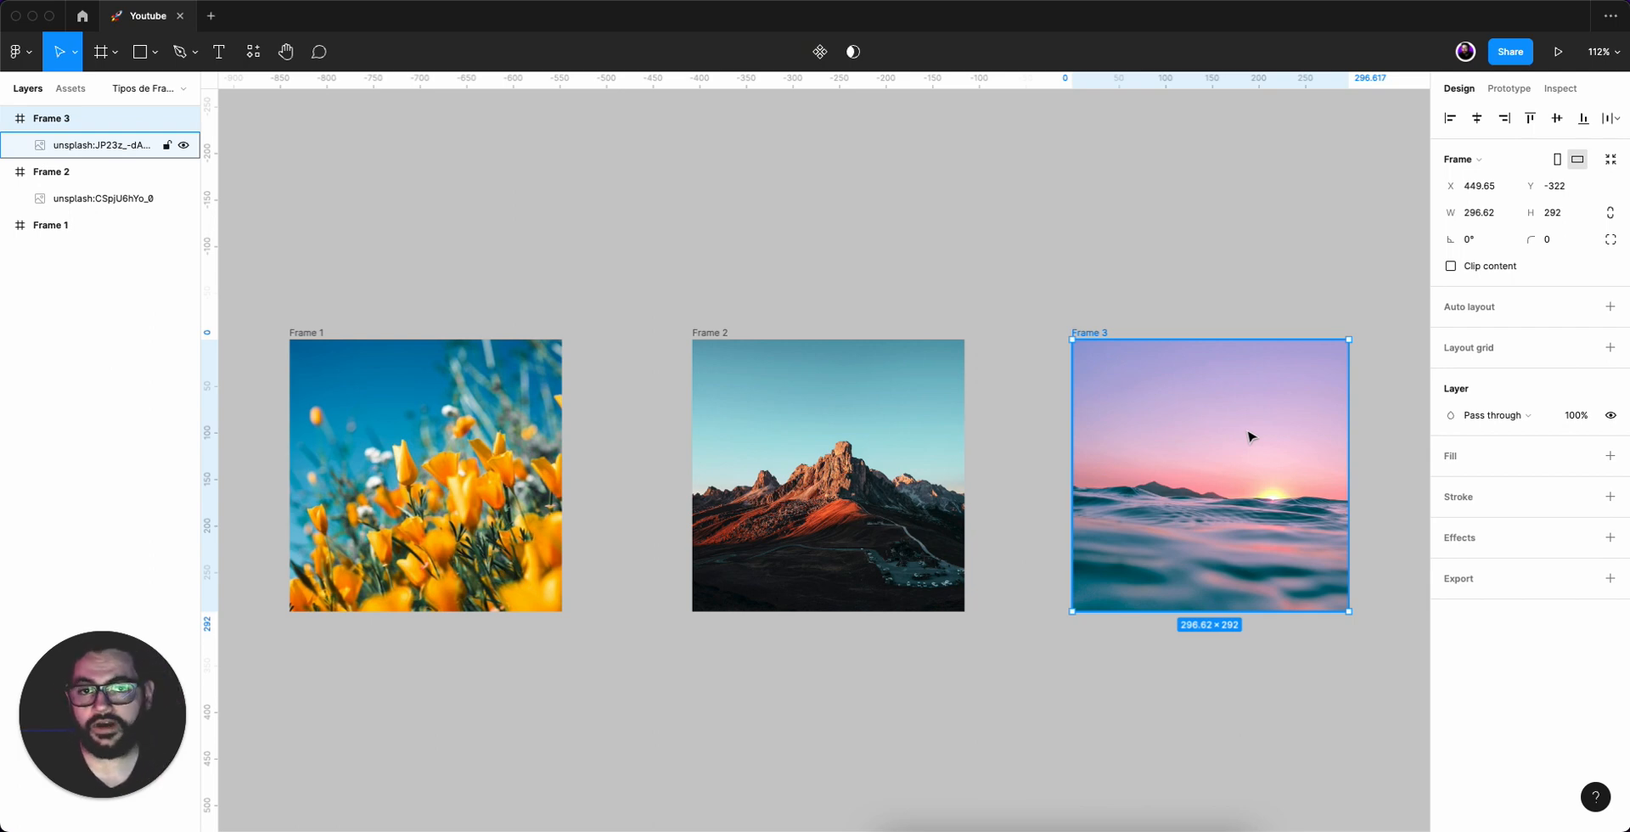
right_click(1193, 399)
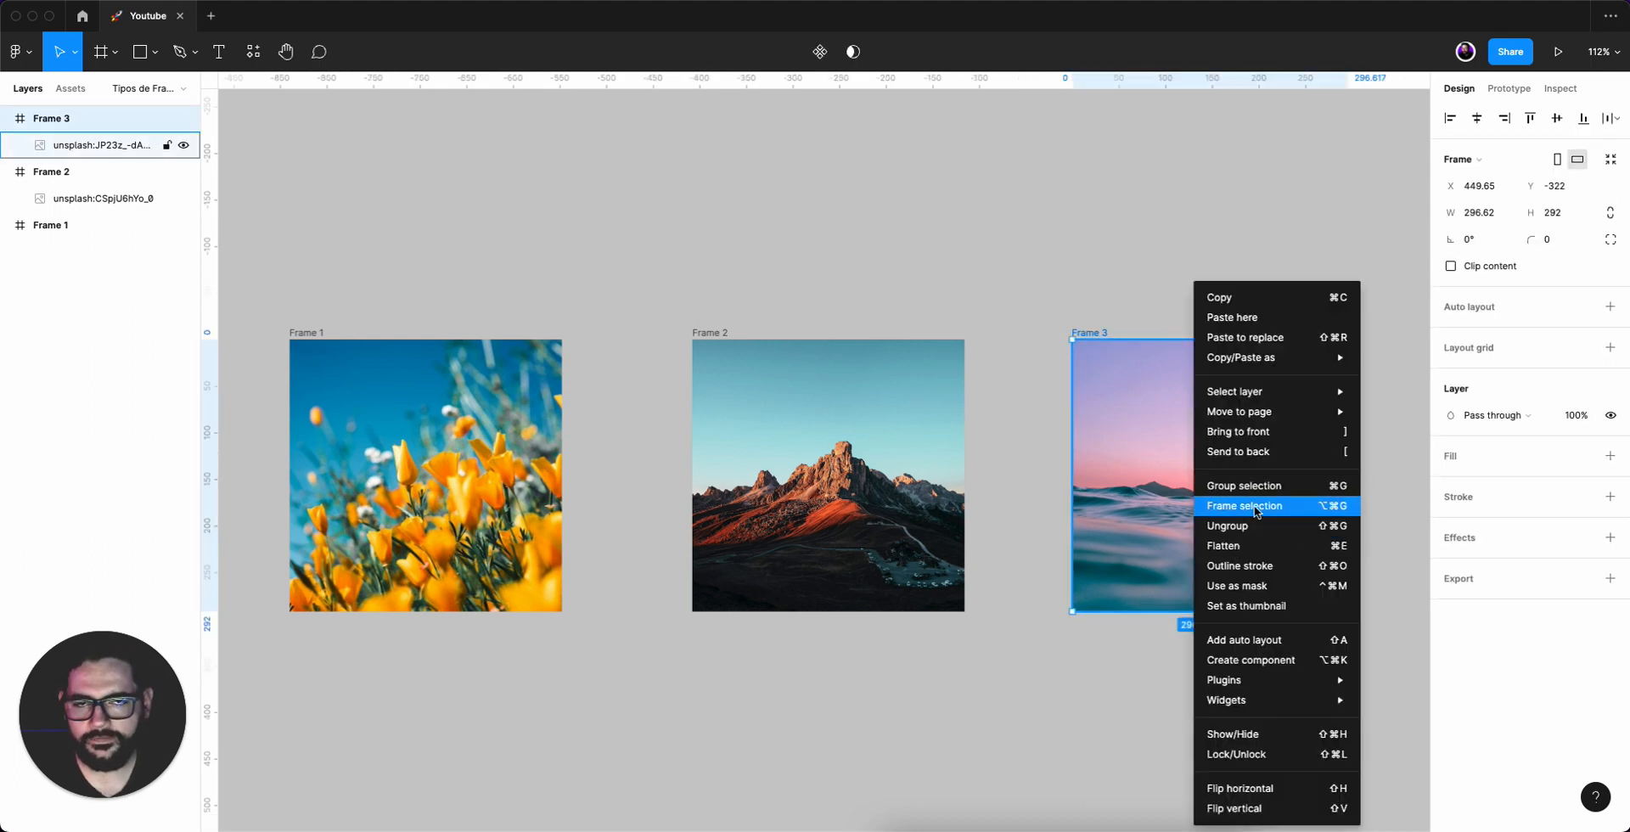
click(1171, 261)
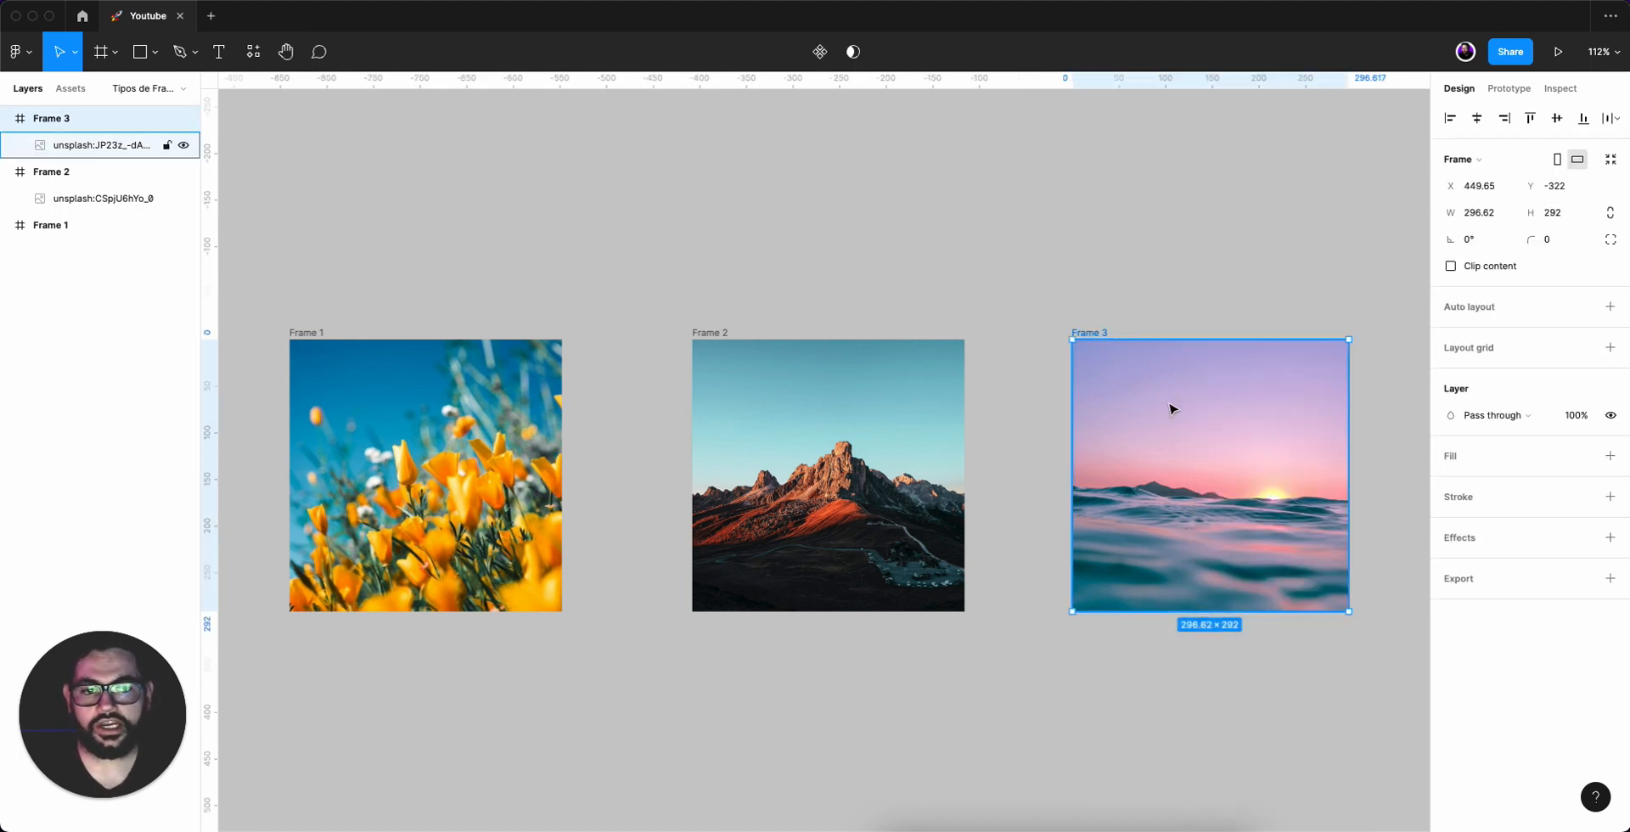
click(1265, 416)
click(1084, 333)
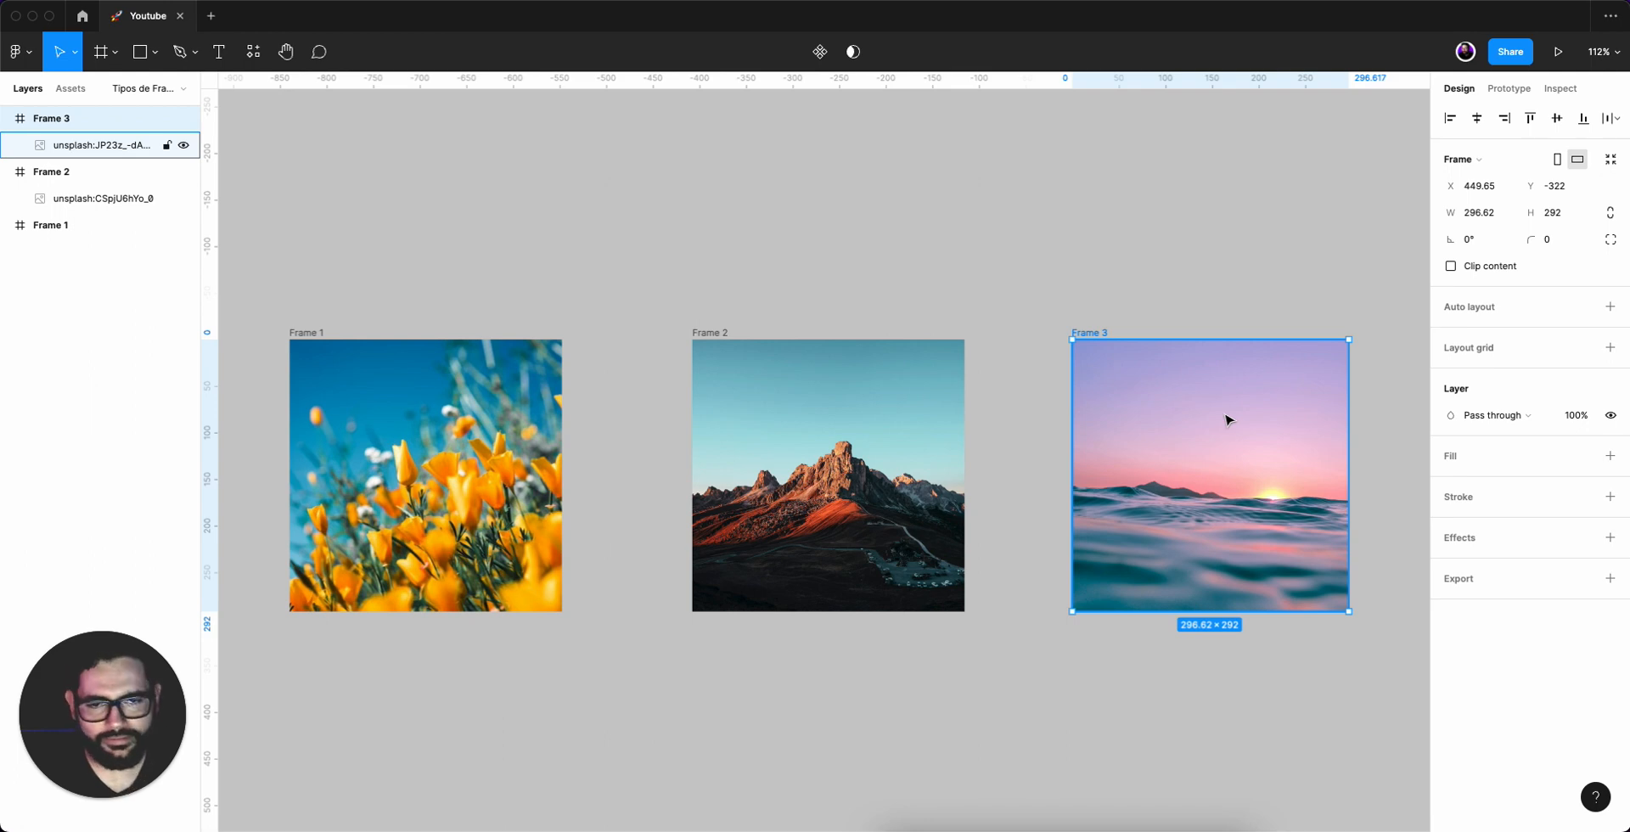
click(812, 220)
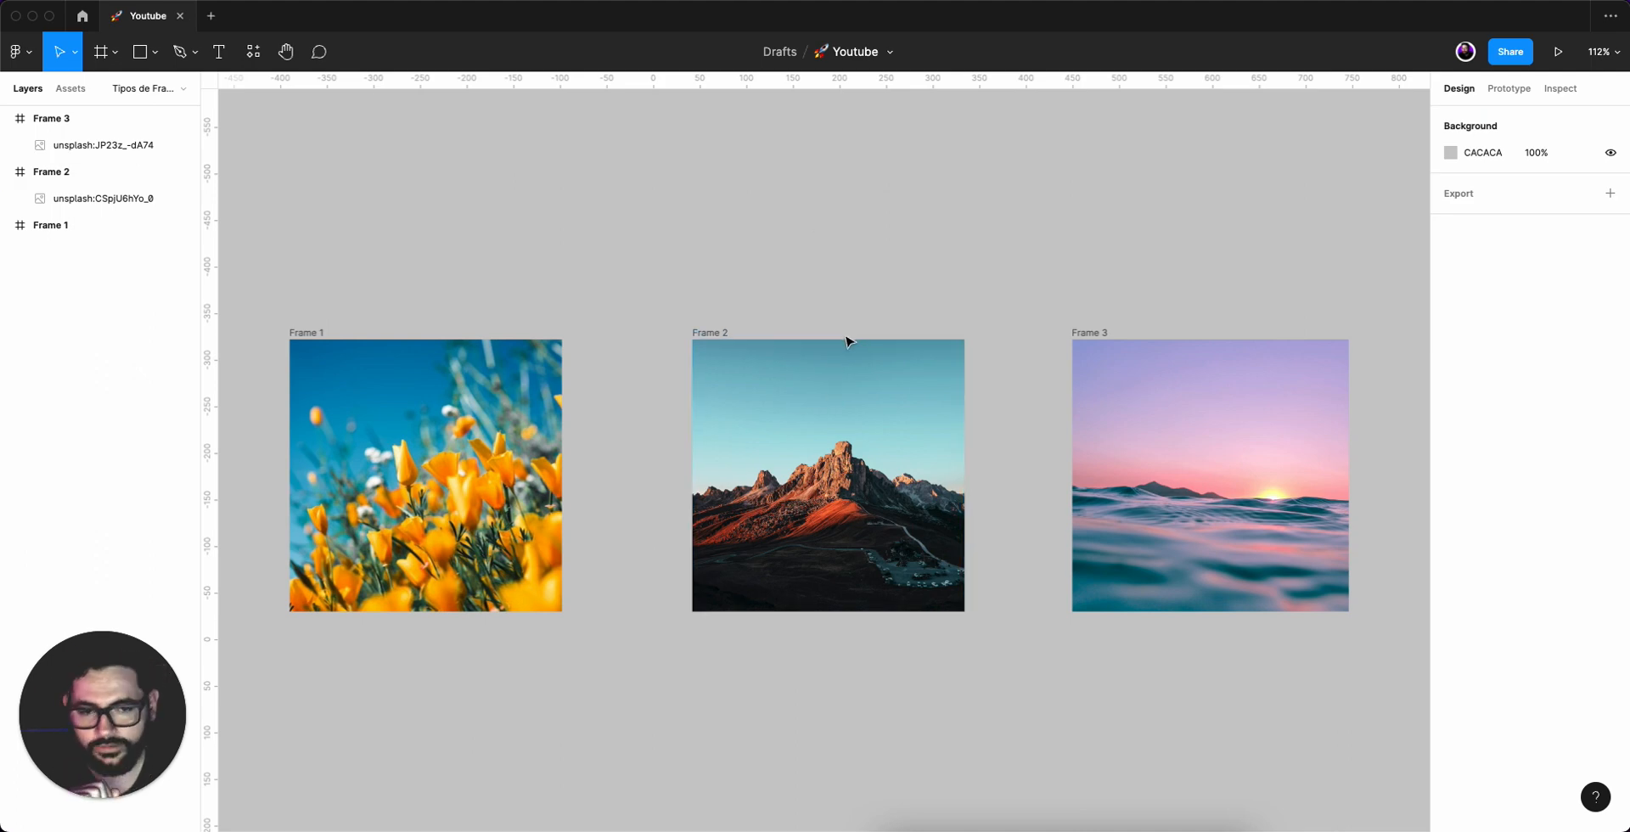
Switch Frame 1's image fill to Crop and enlarge the image to zoom in on the flowers.
click(456, 478)
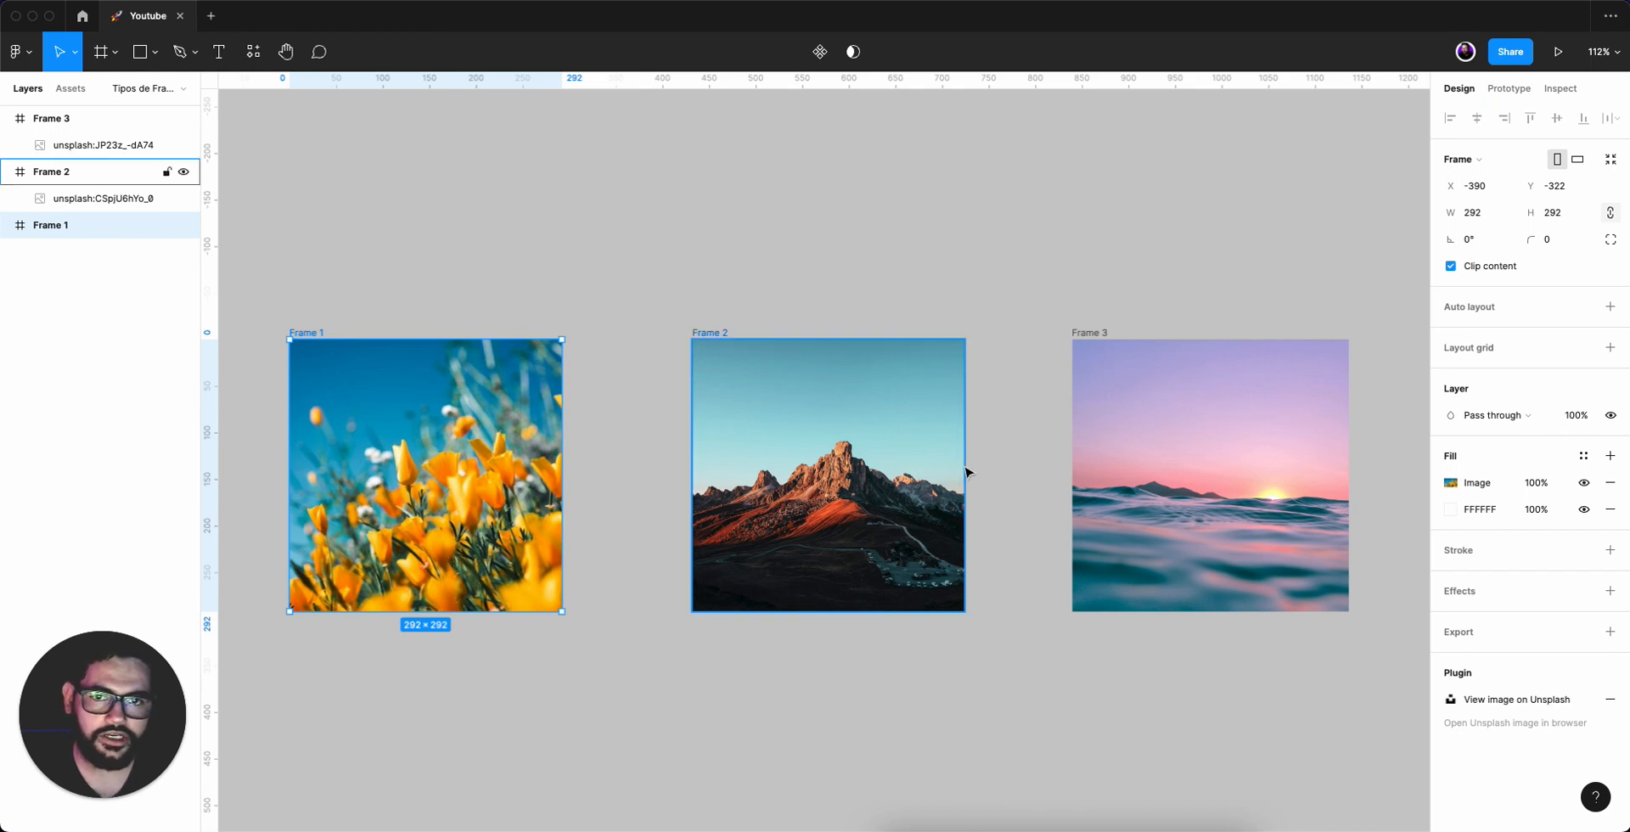
click(1449, 482)
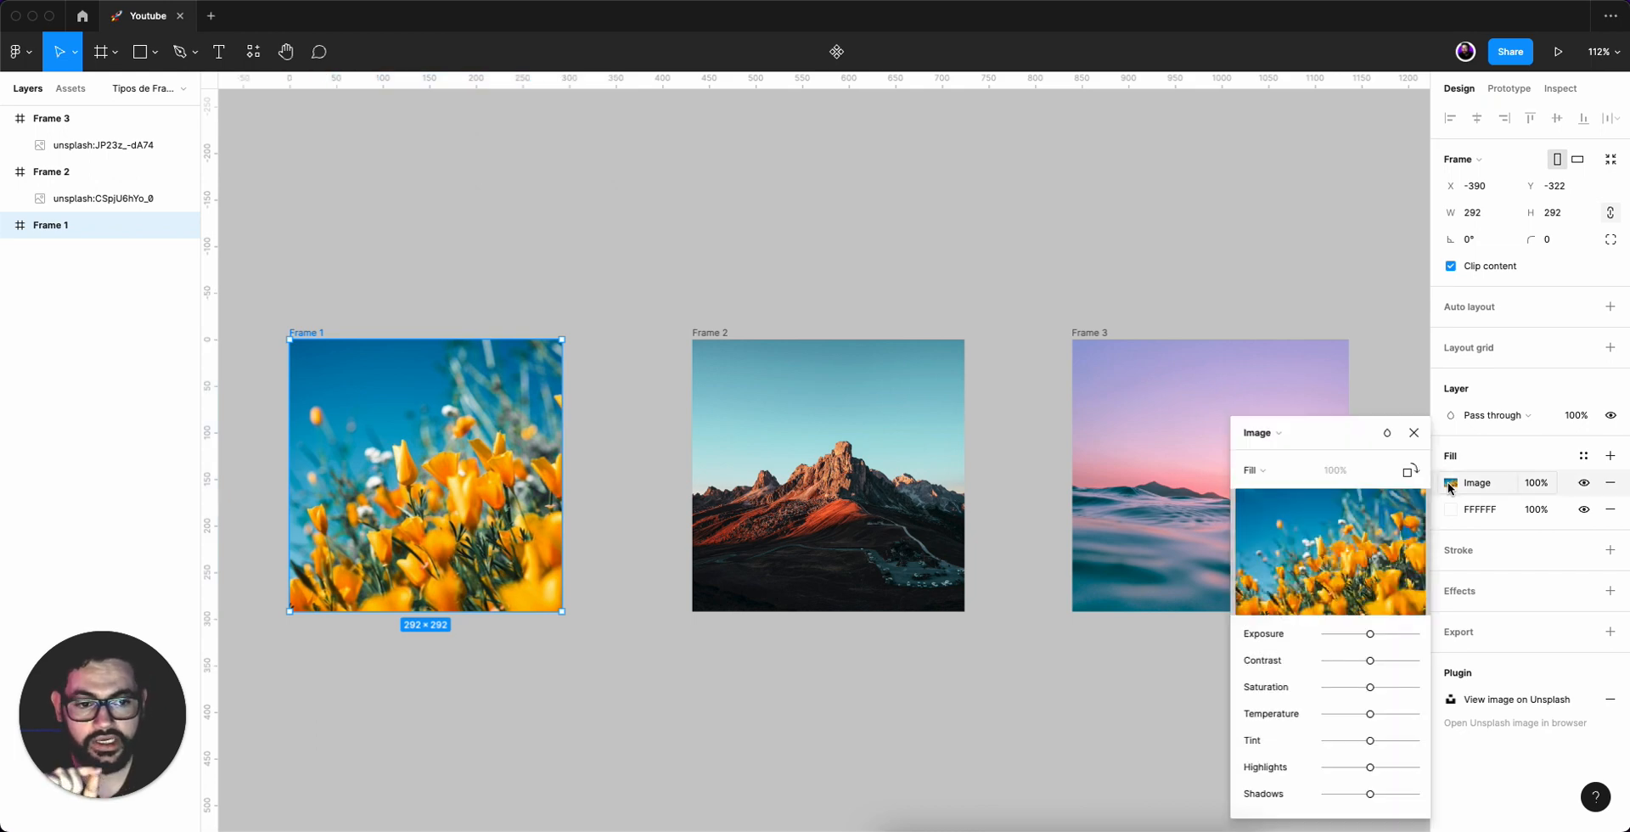
click(1307, 472)
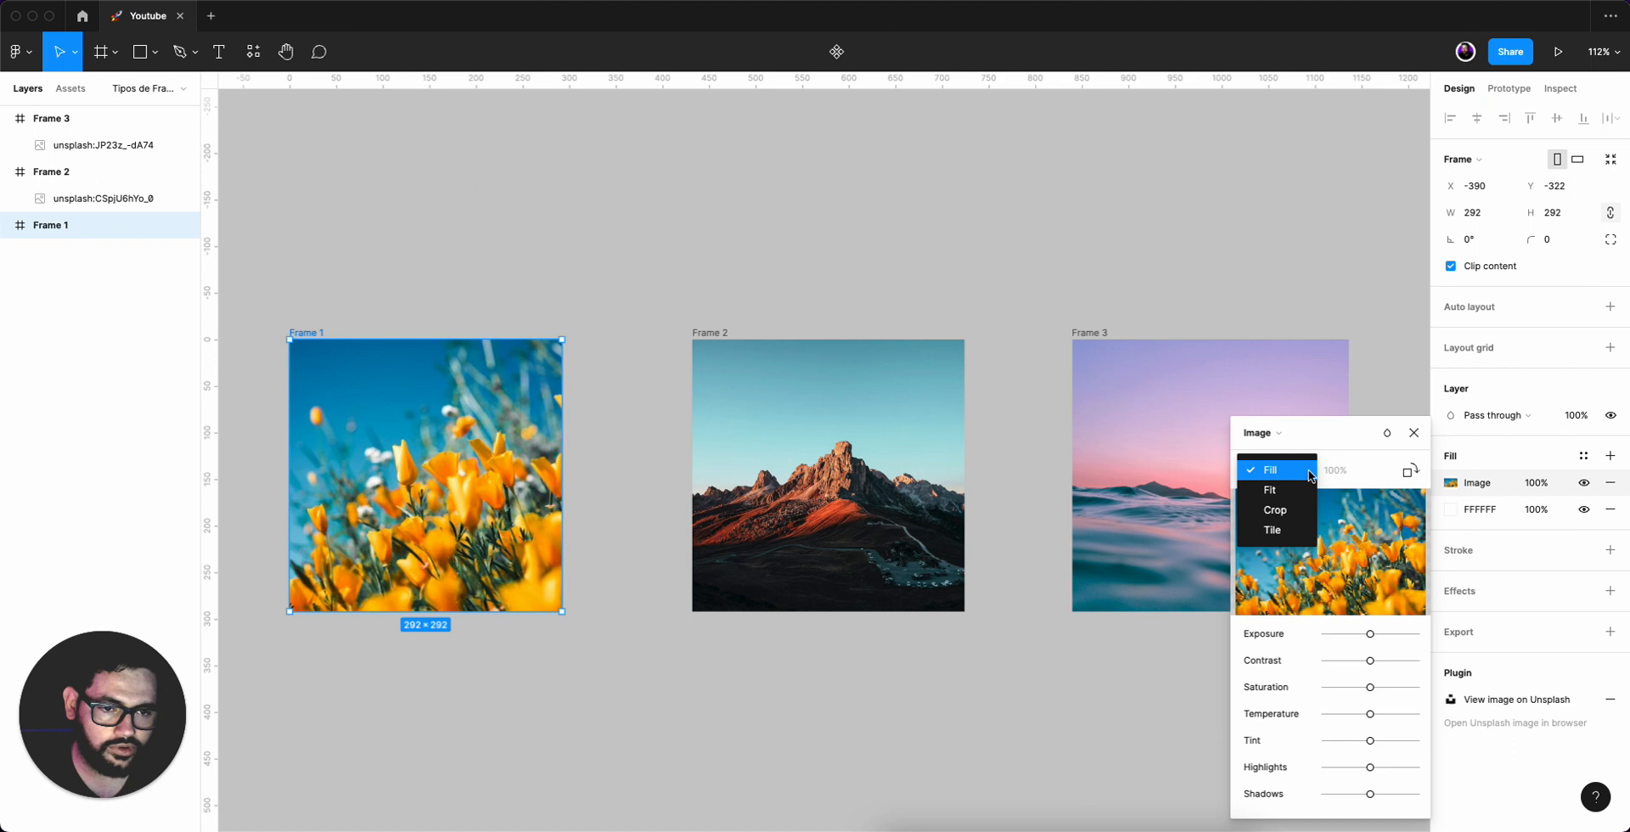
click(1285, 511)
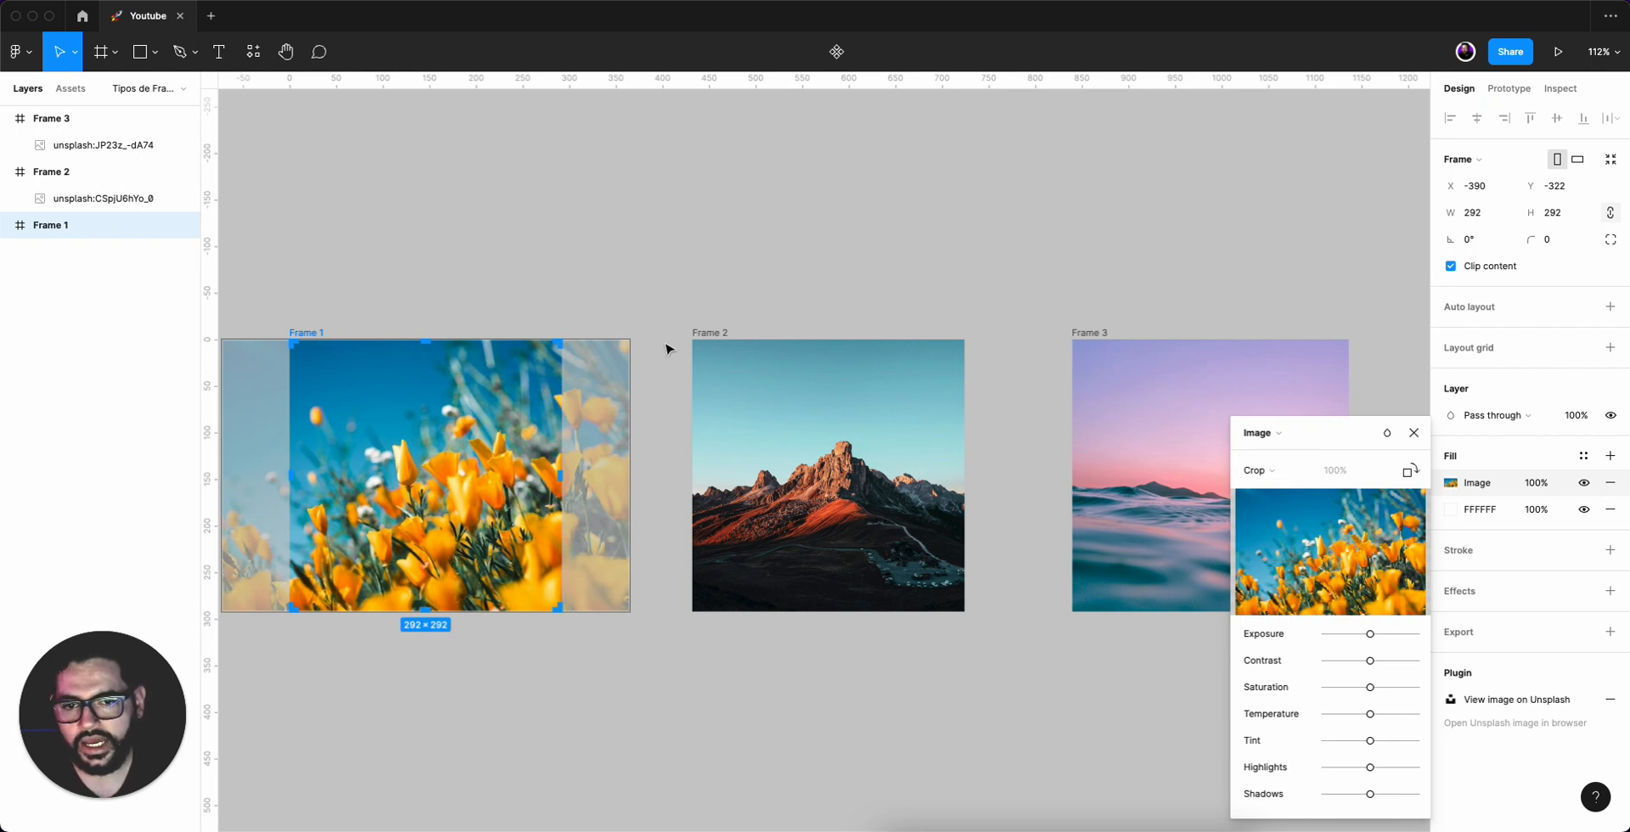
drag(598, 429, 625, 219)
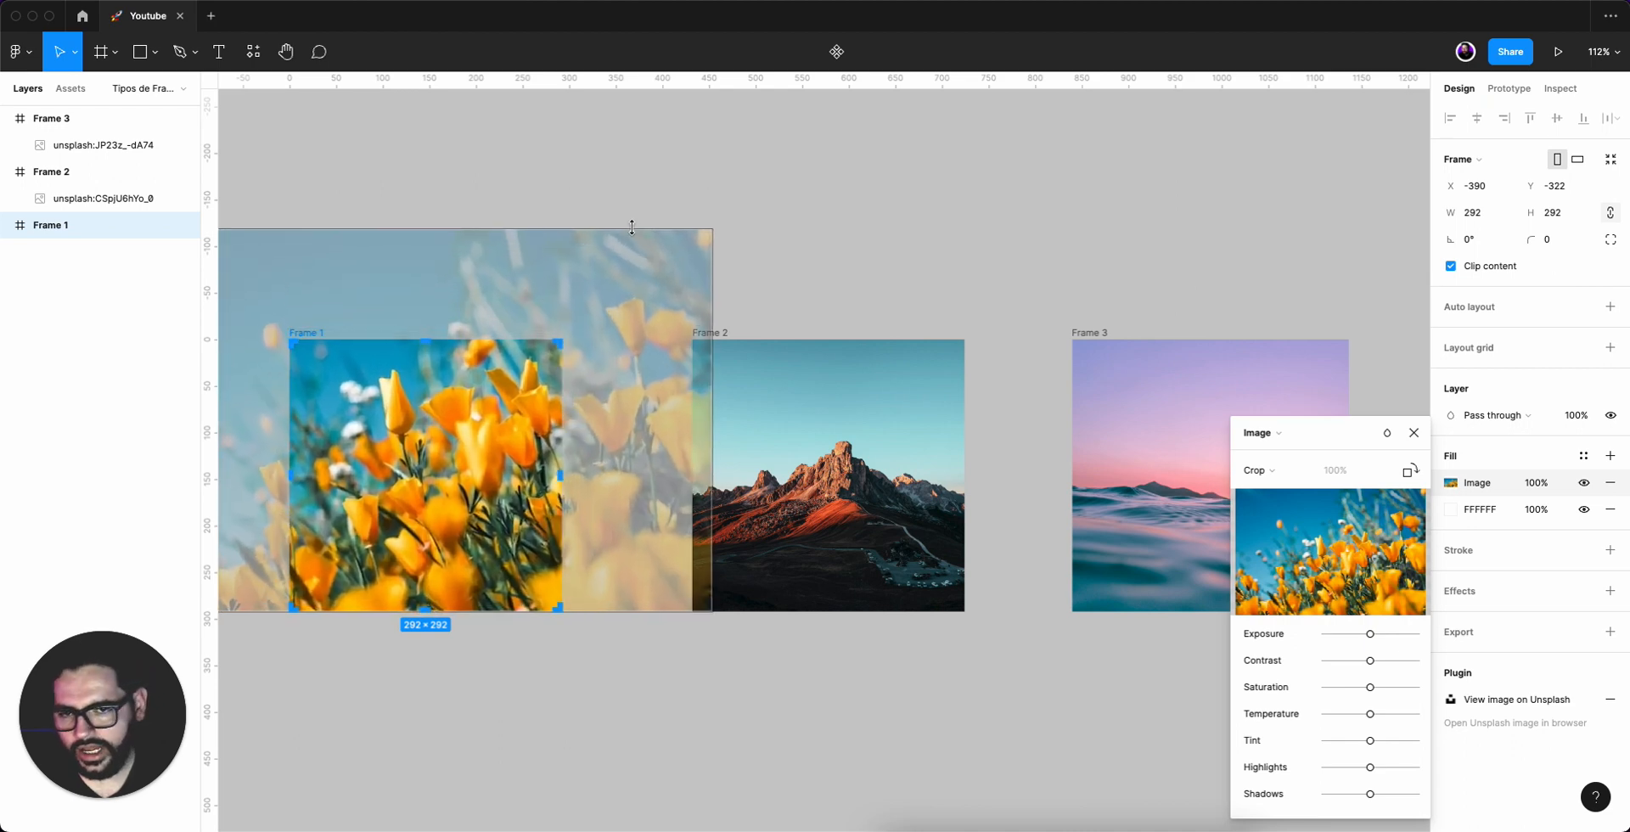
click(790, 278)
click(423, 402)
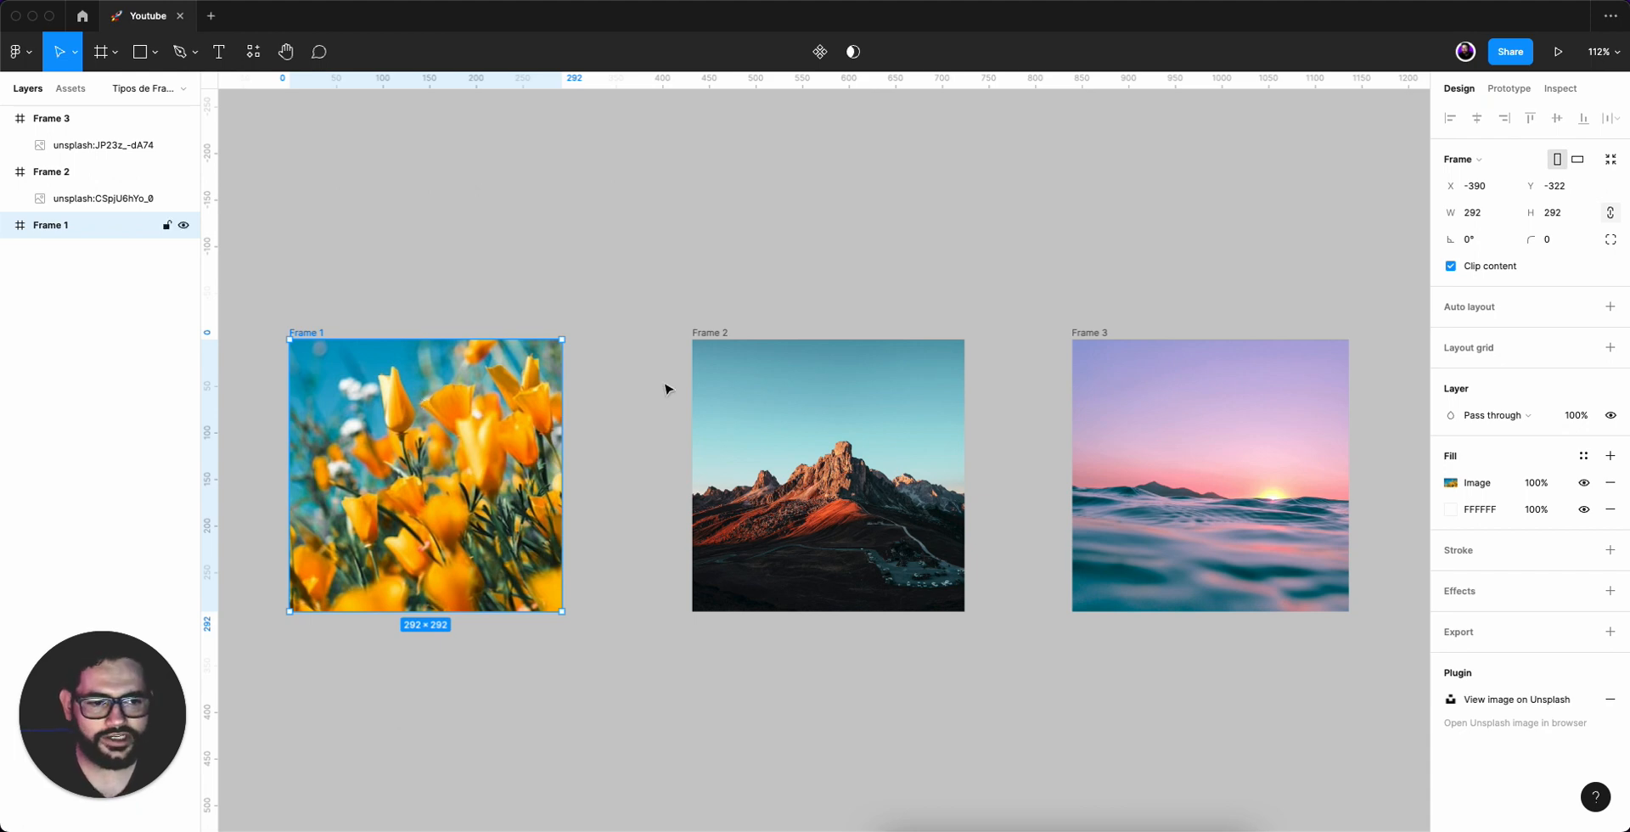
Reopen Frame 1's image fill settings to review the crop.
click(1450, 483)
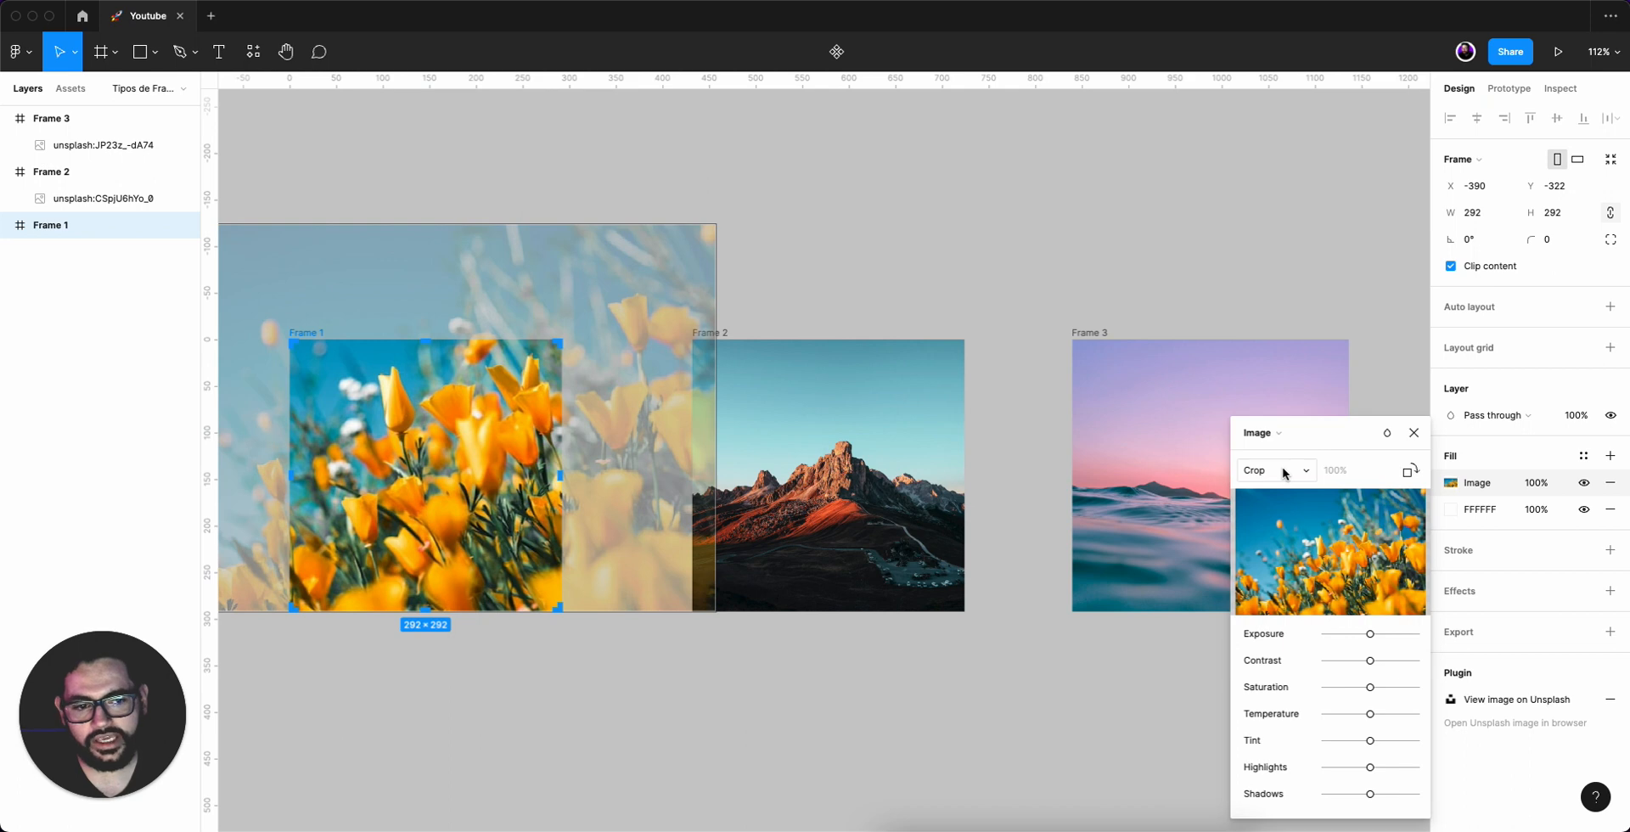
click(1450, 481)
click(1450, 481)
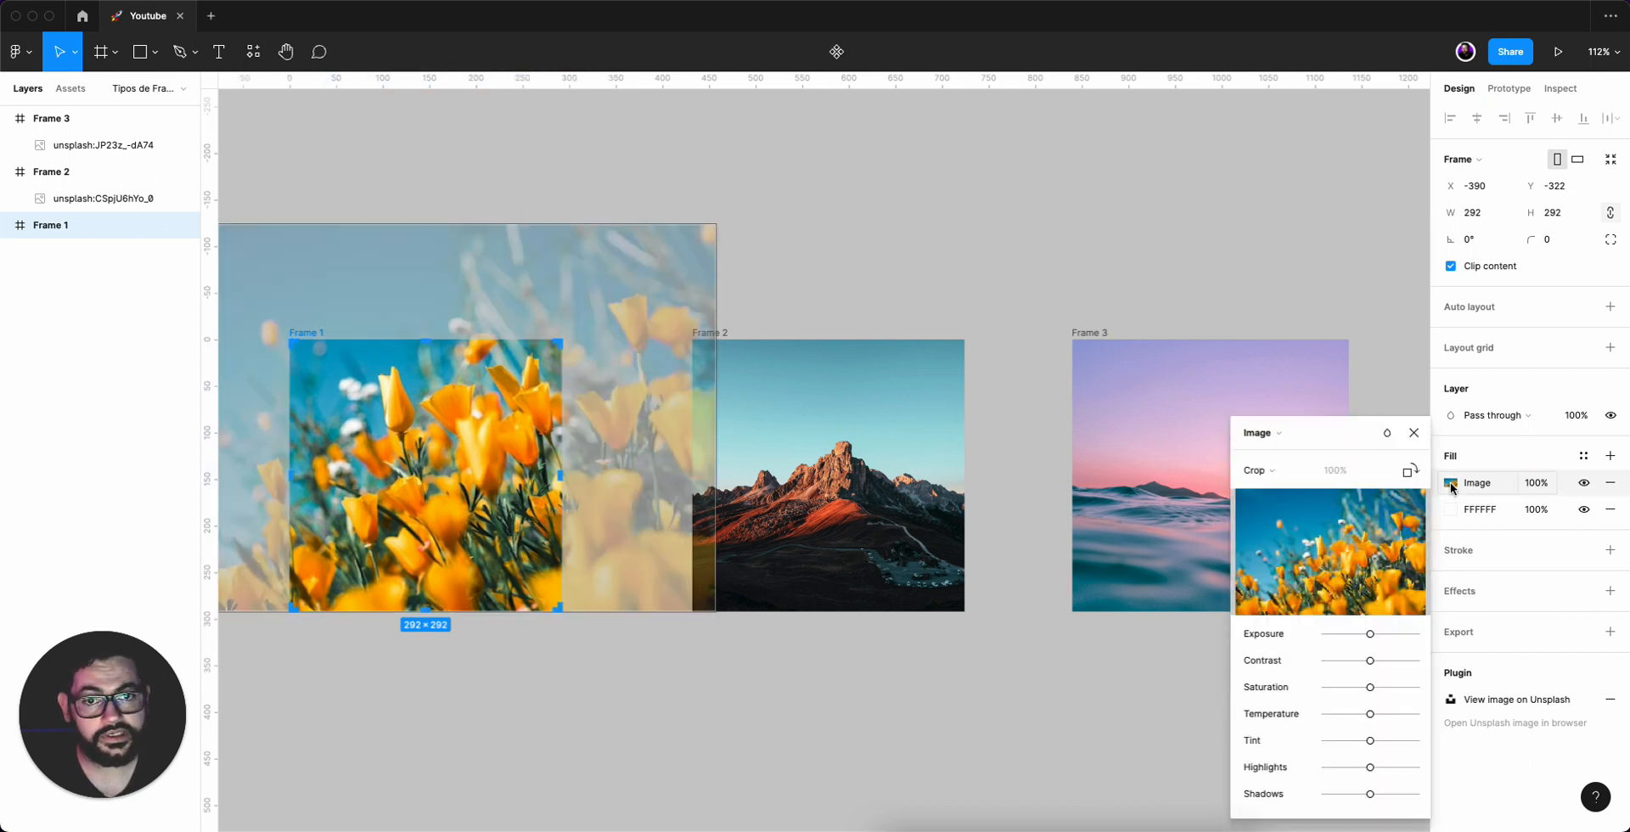
click(1450, 481)
click(557, 265)
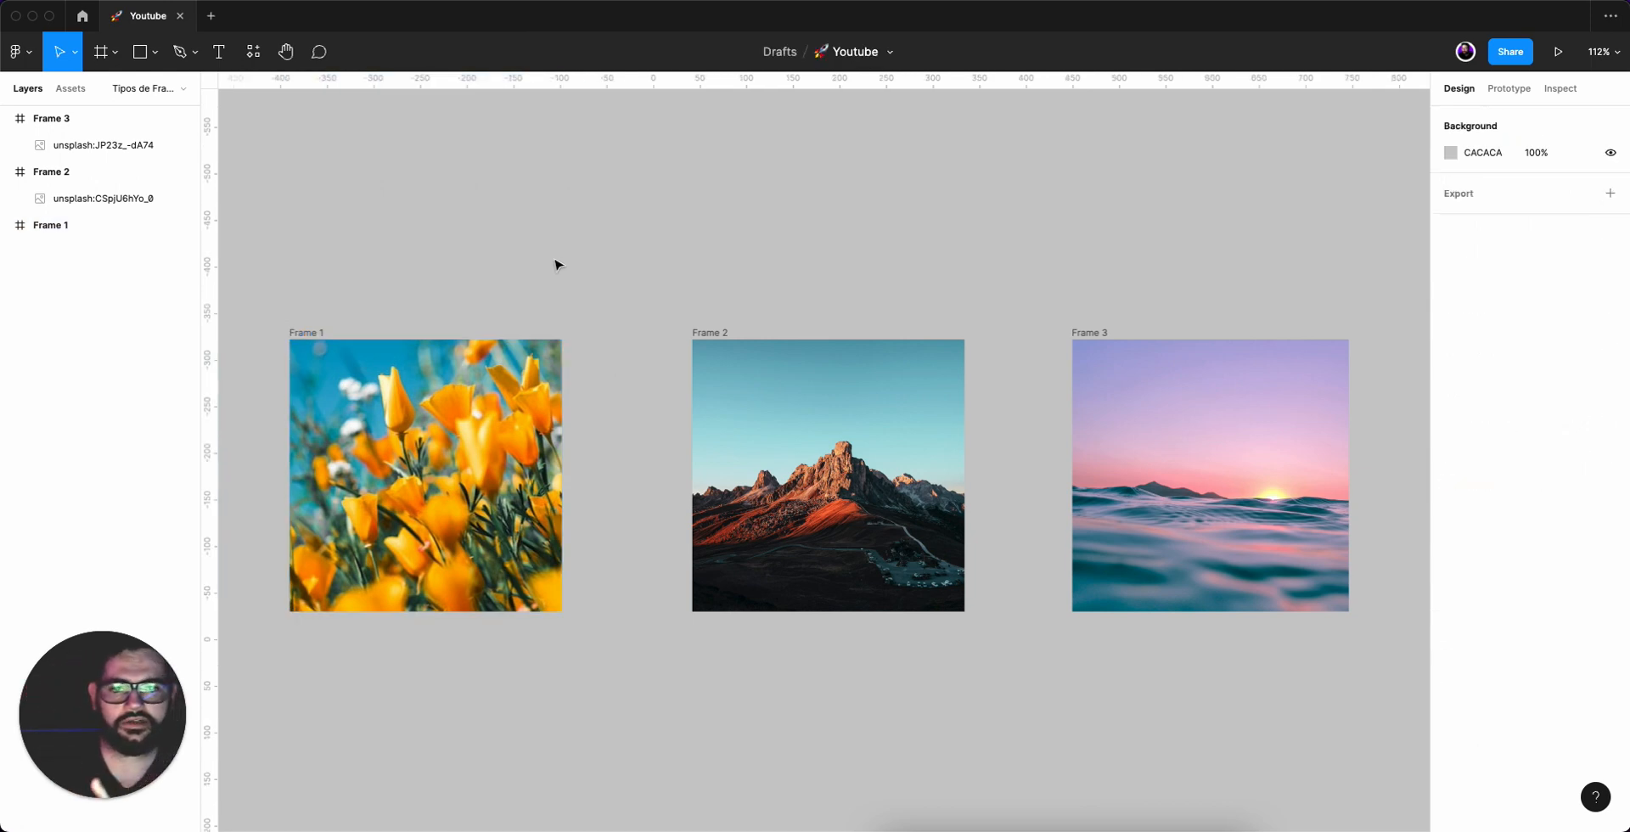
Try dragging the mountain photo within Frame 2.
click(811, 429)
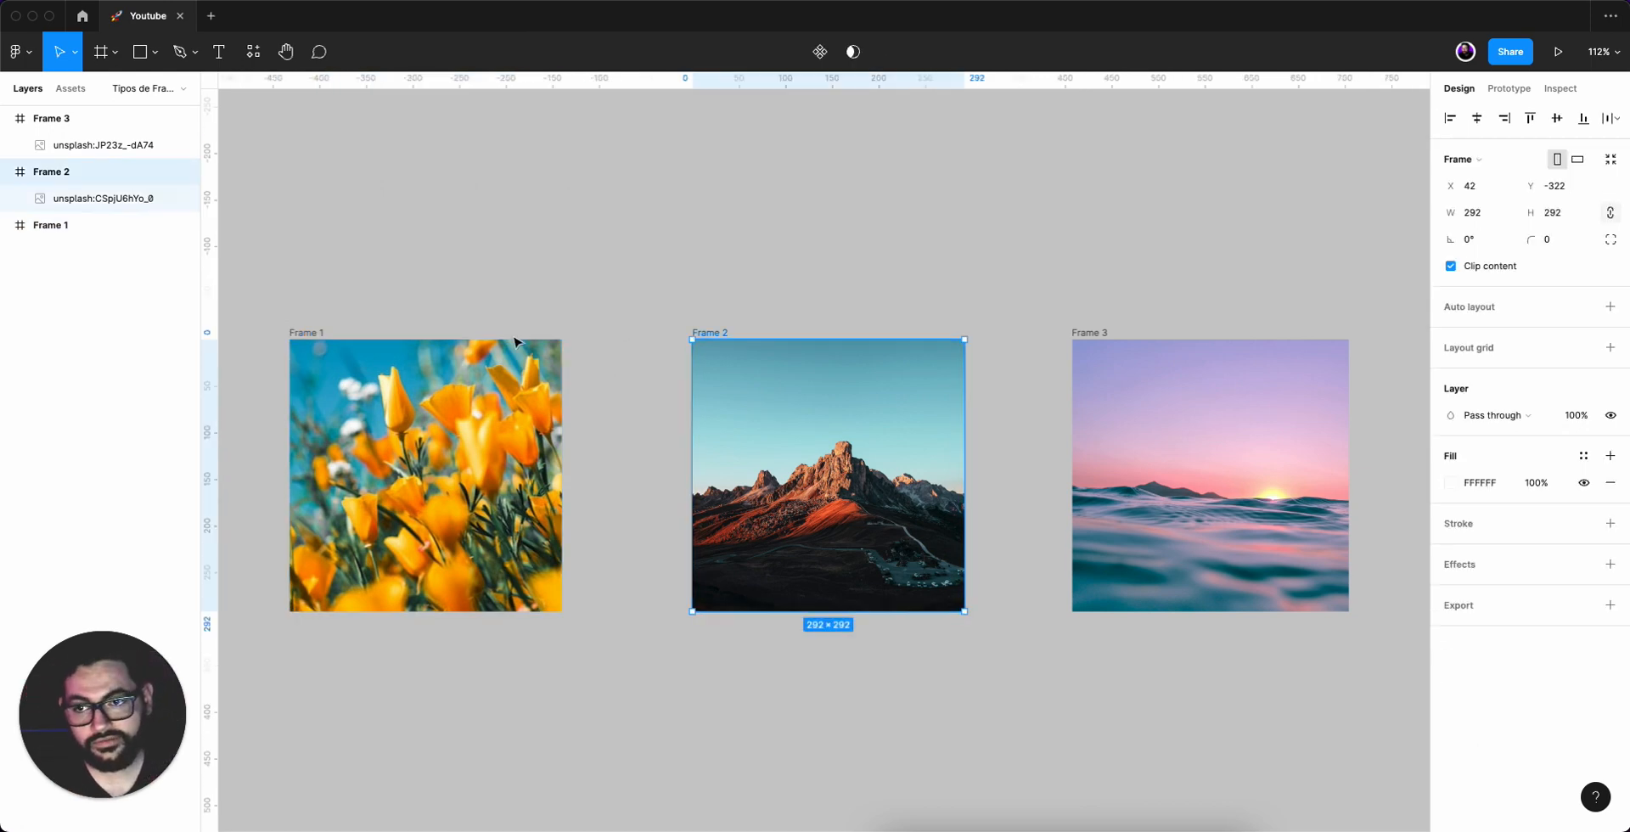
click(87, 200)
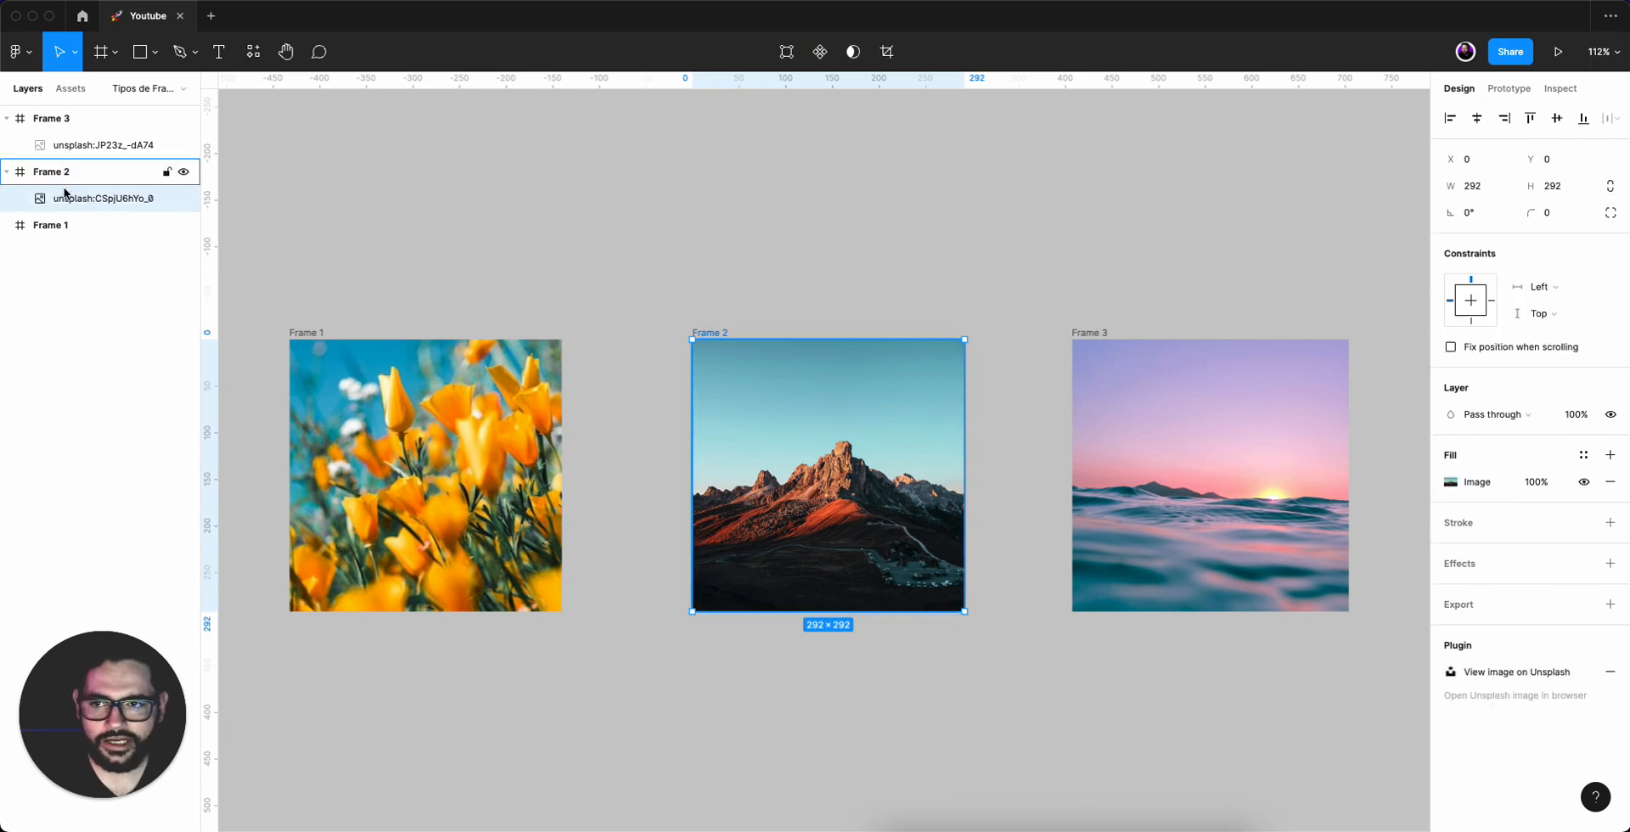
drag(814, 470, 837, 790)
drag(801, 689, 808, 442)
drag(880, 525, 856, 469)
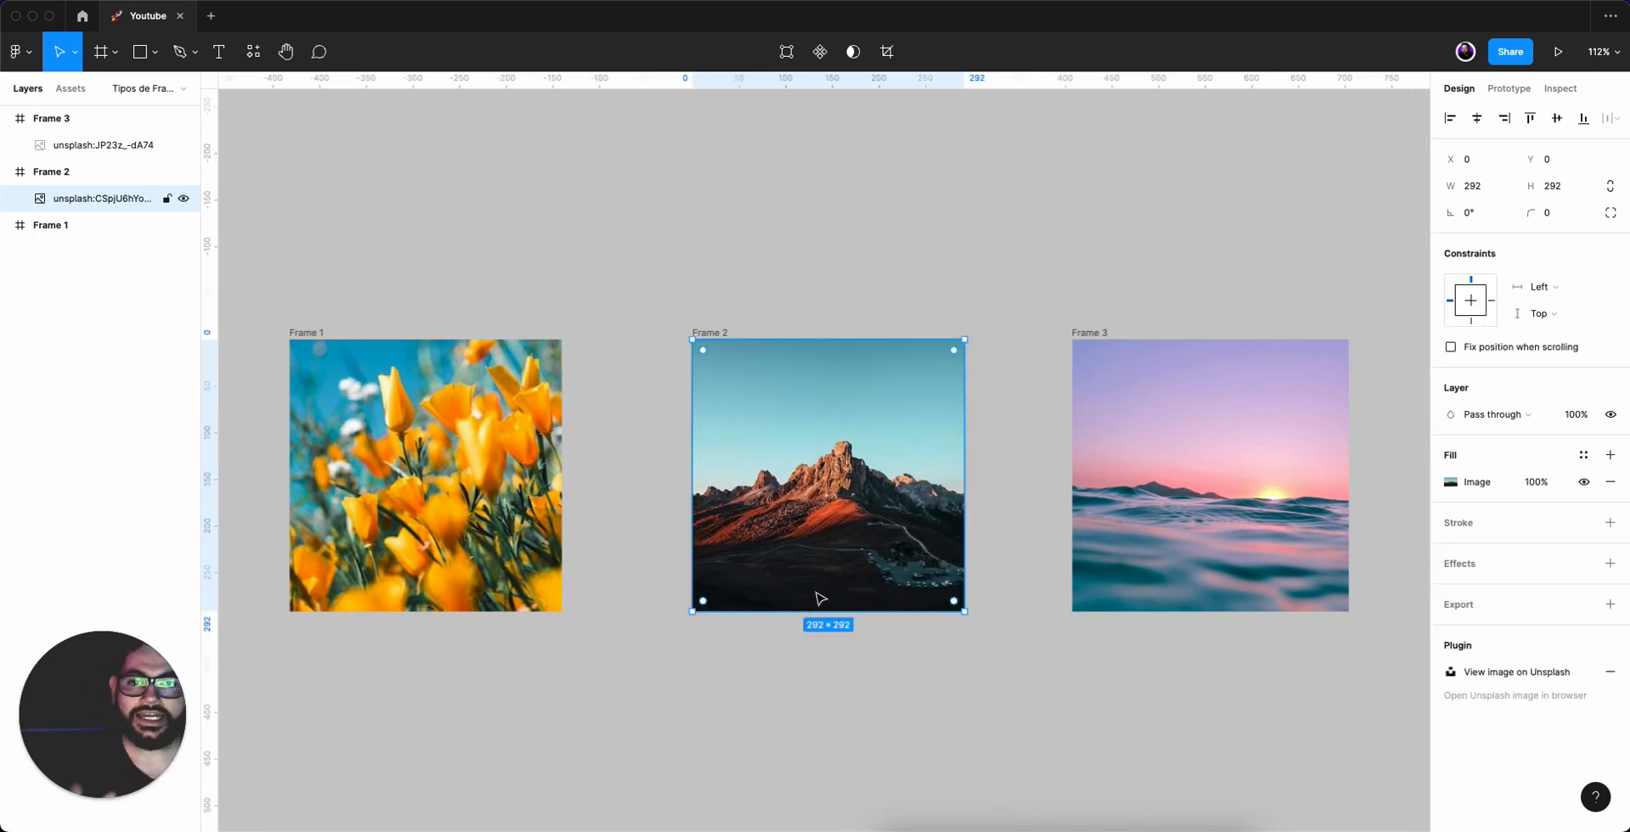
click(839, 306)
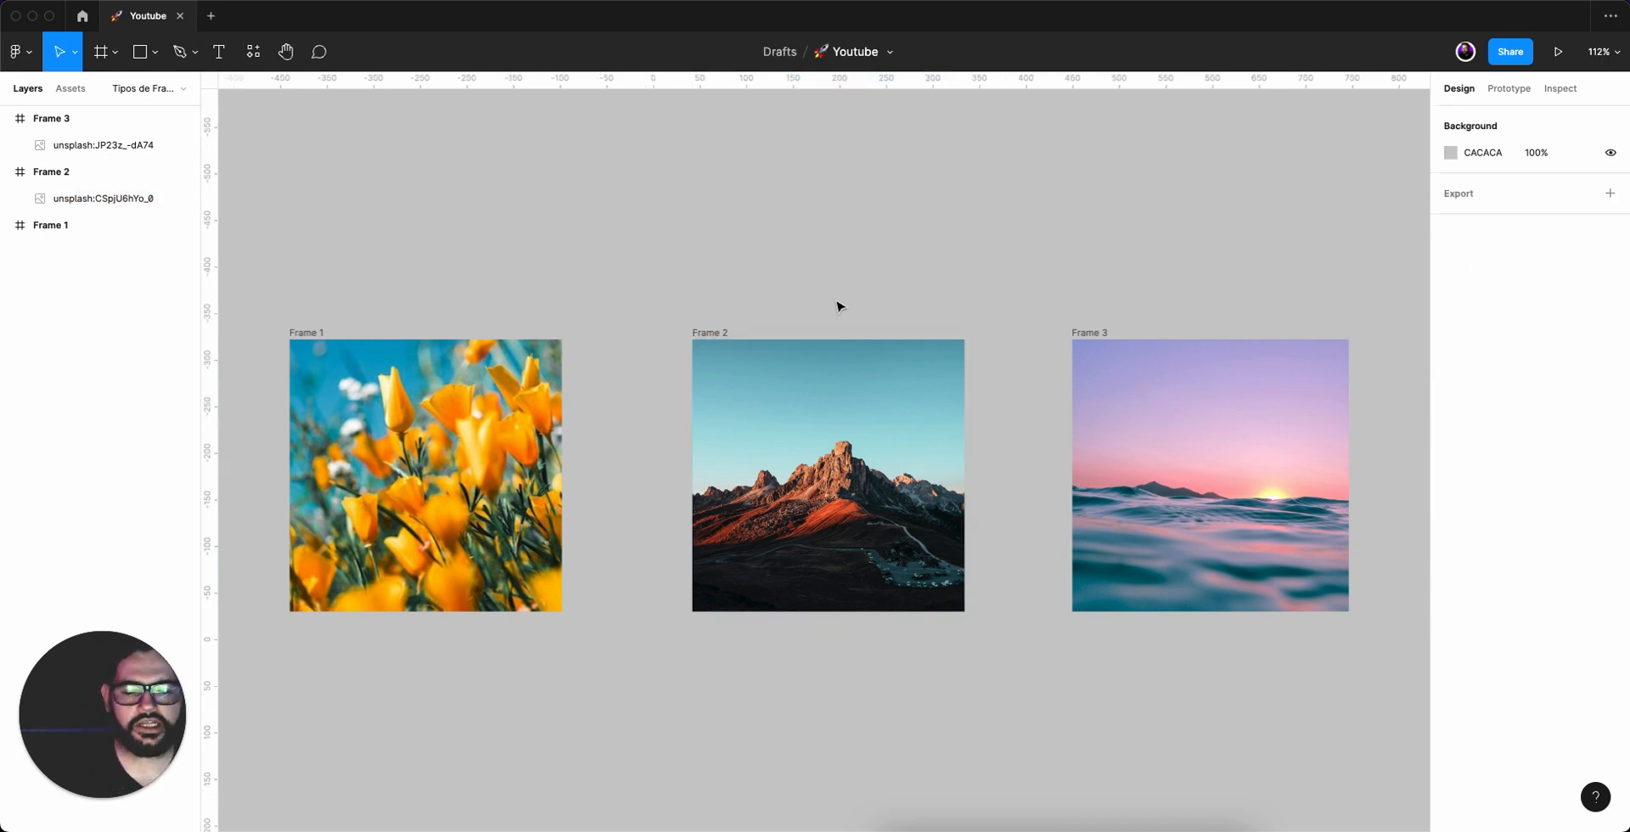
Collapse Frame 2 and Frame 3 in the layers list.
click(828, 430)
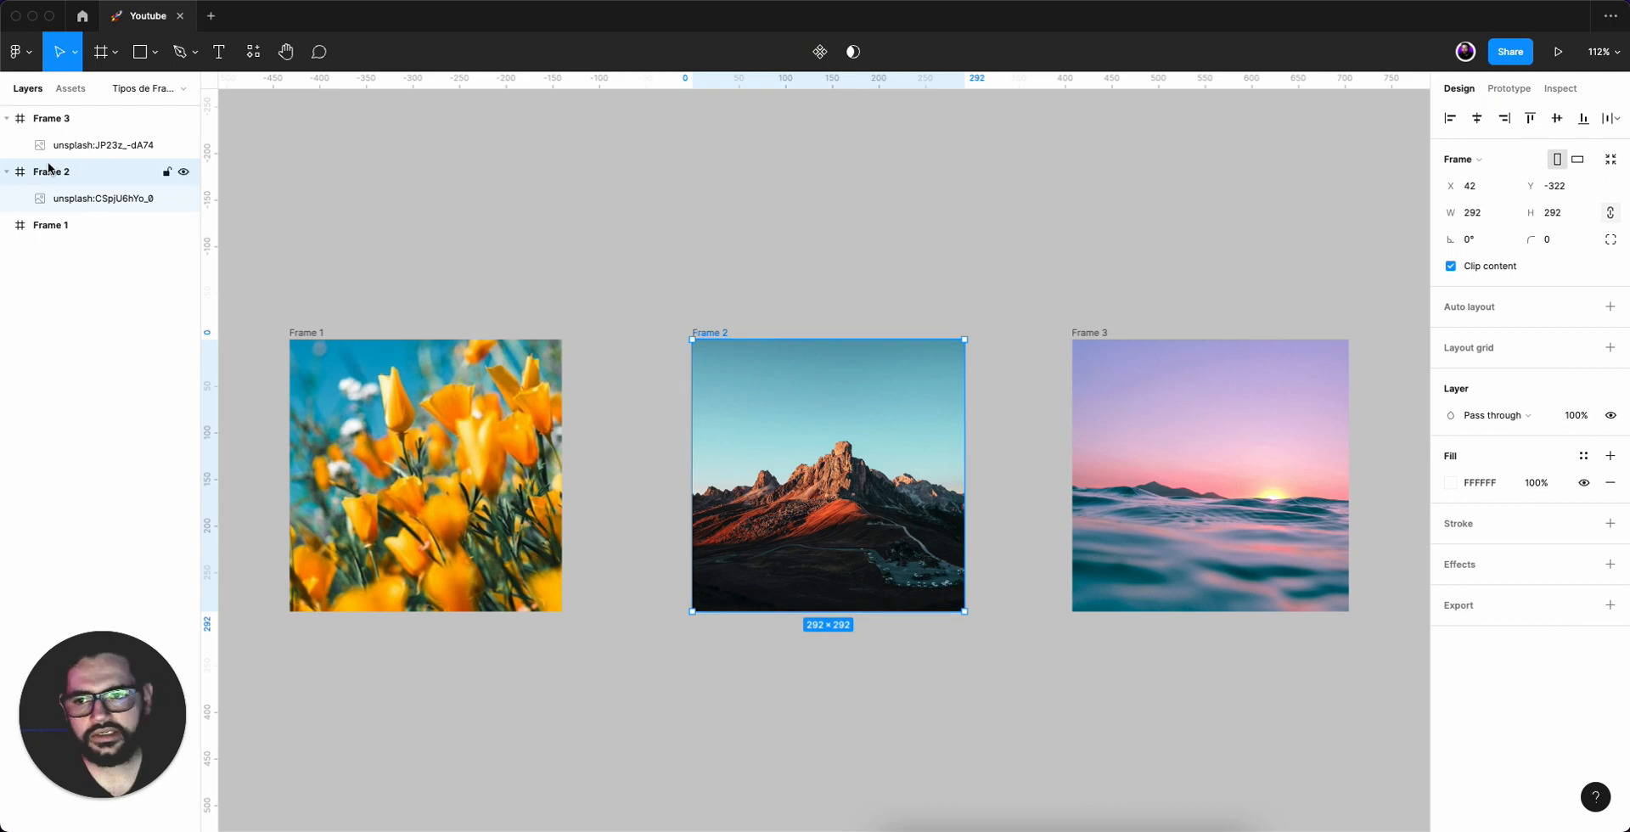
click(6, 171)
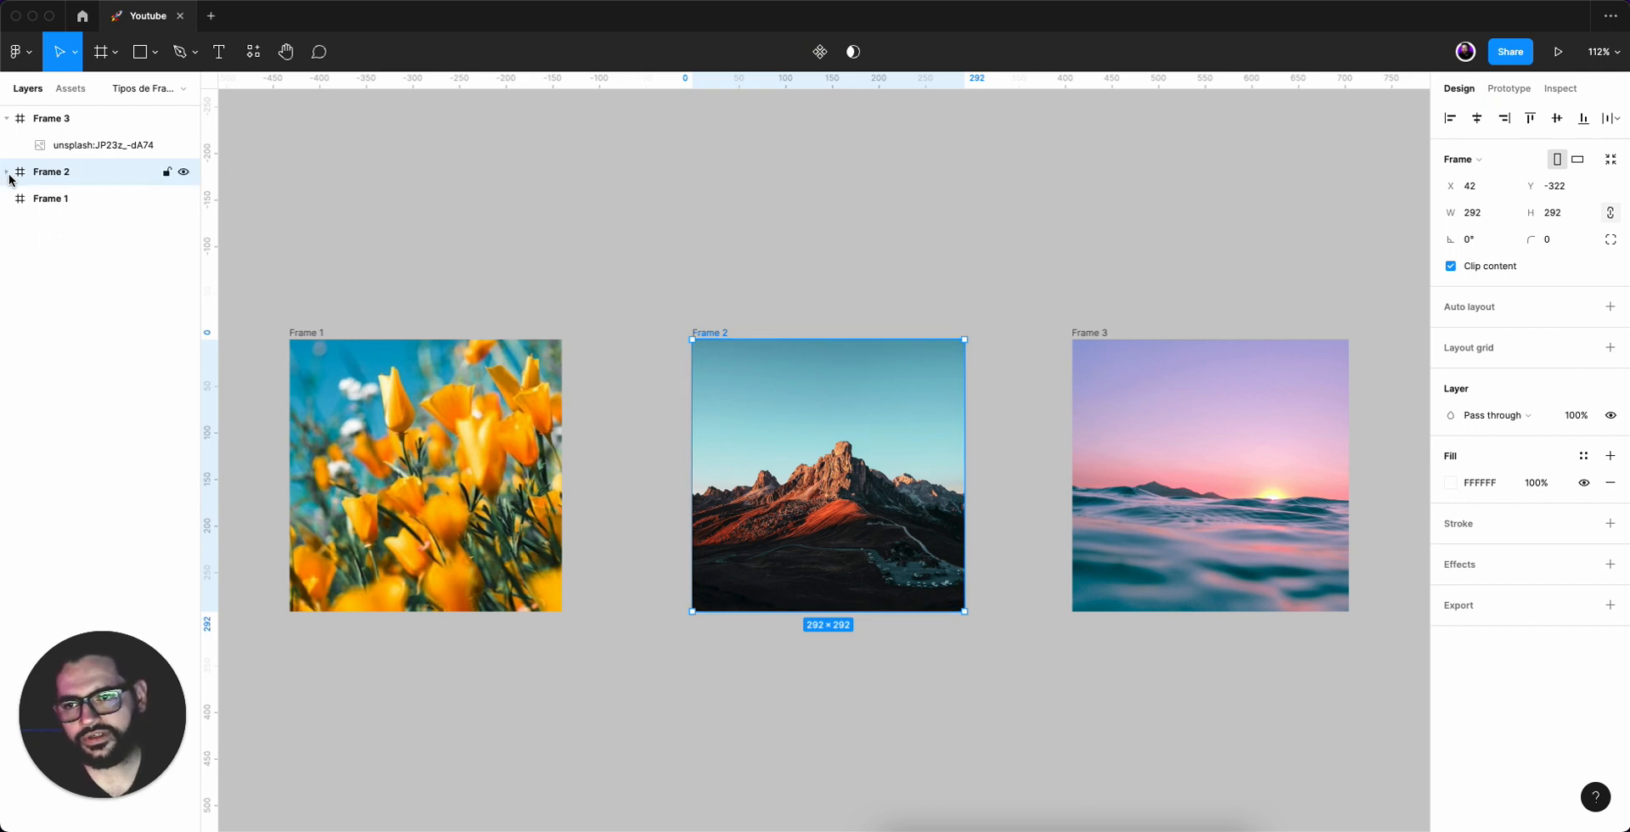
click(7, 118)
click(751, 254)
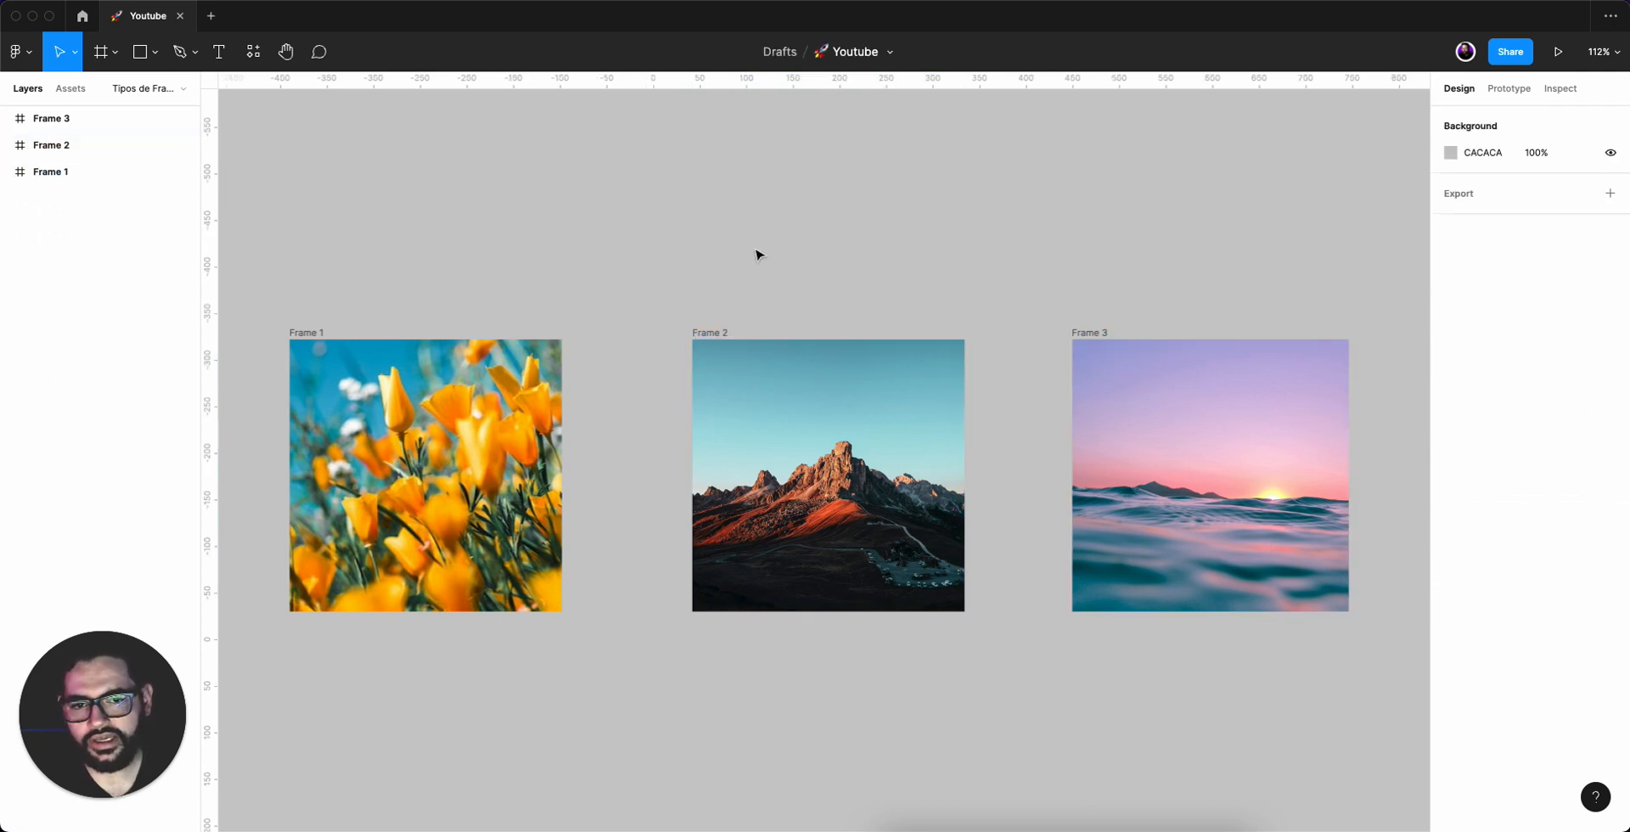
Try cropping Frame 2's mountain image with the Crop tool and cancel the crop.
click(717, 335)
click(807, 464)
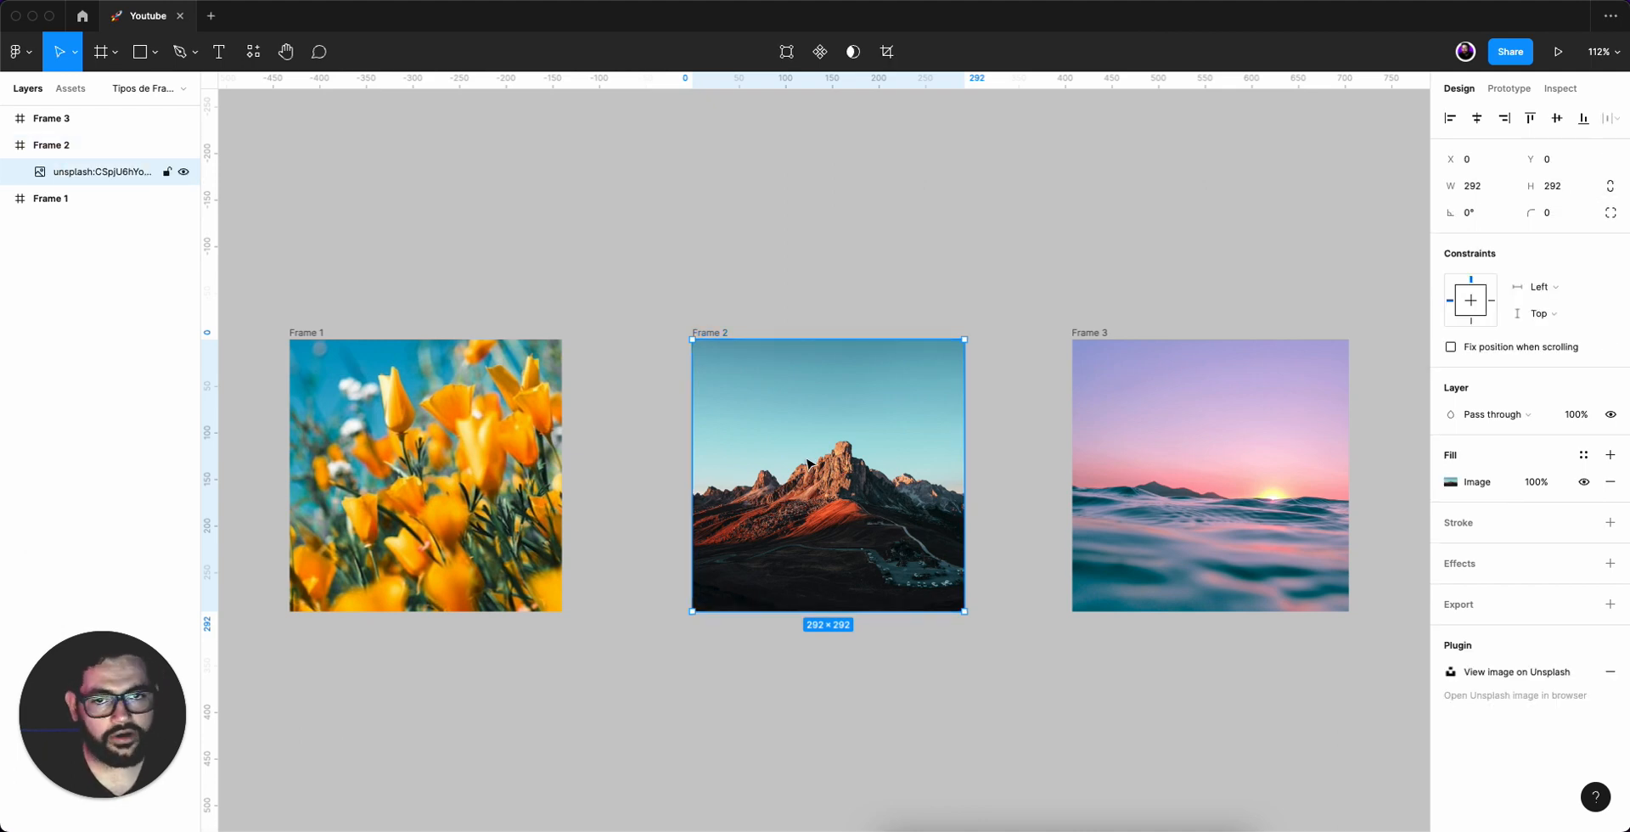
double_click(807, 463)
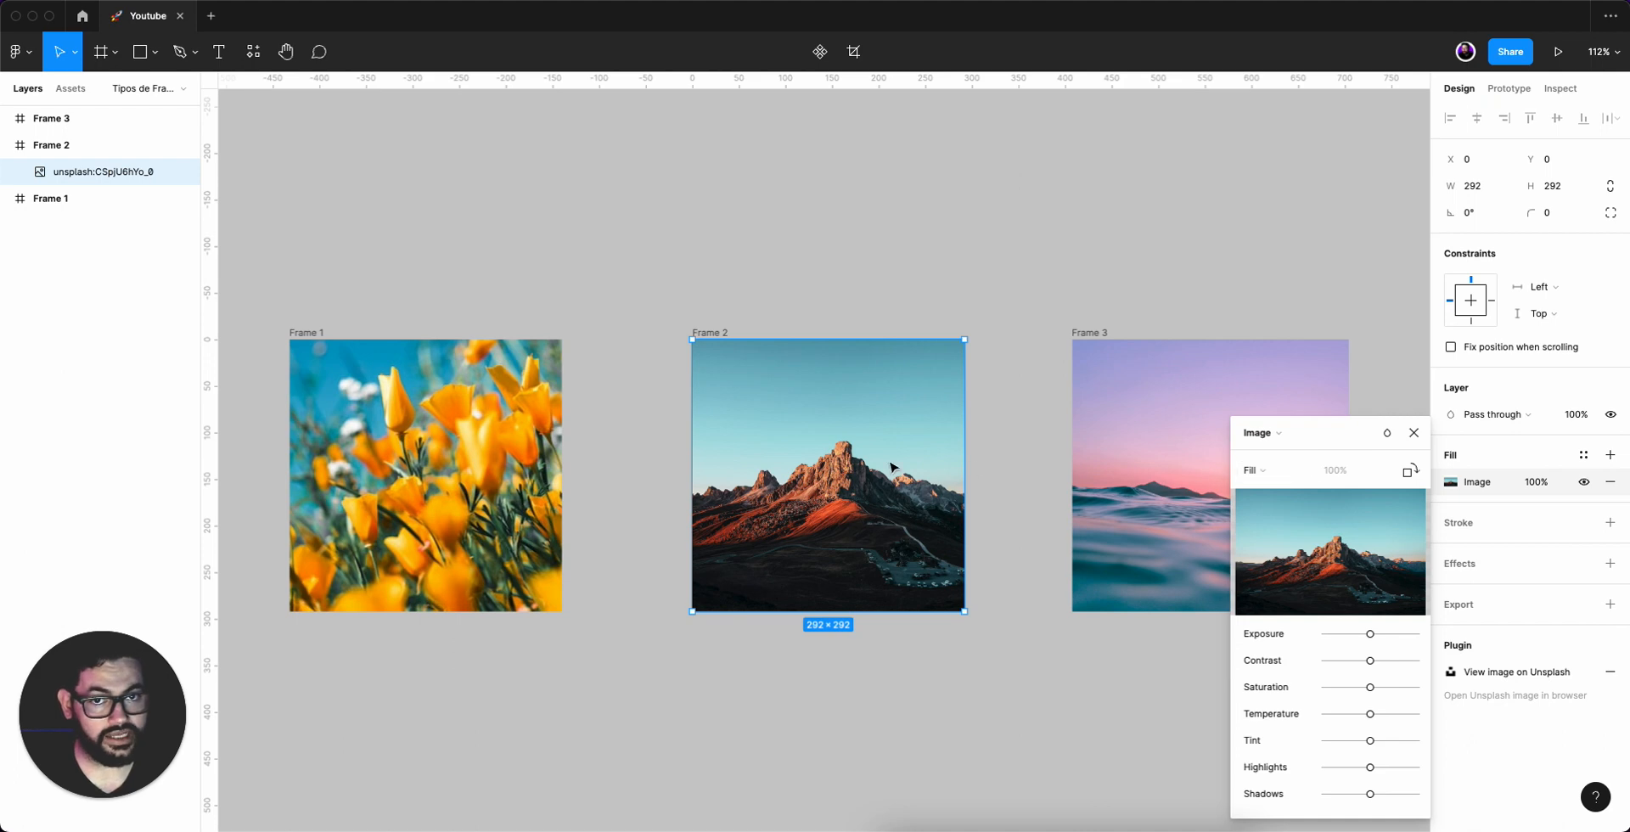
click(853, 54)
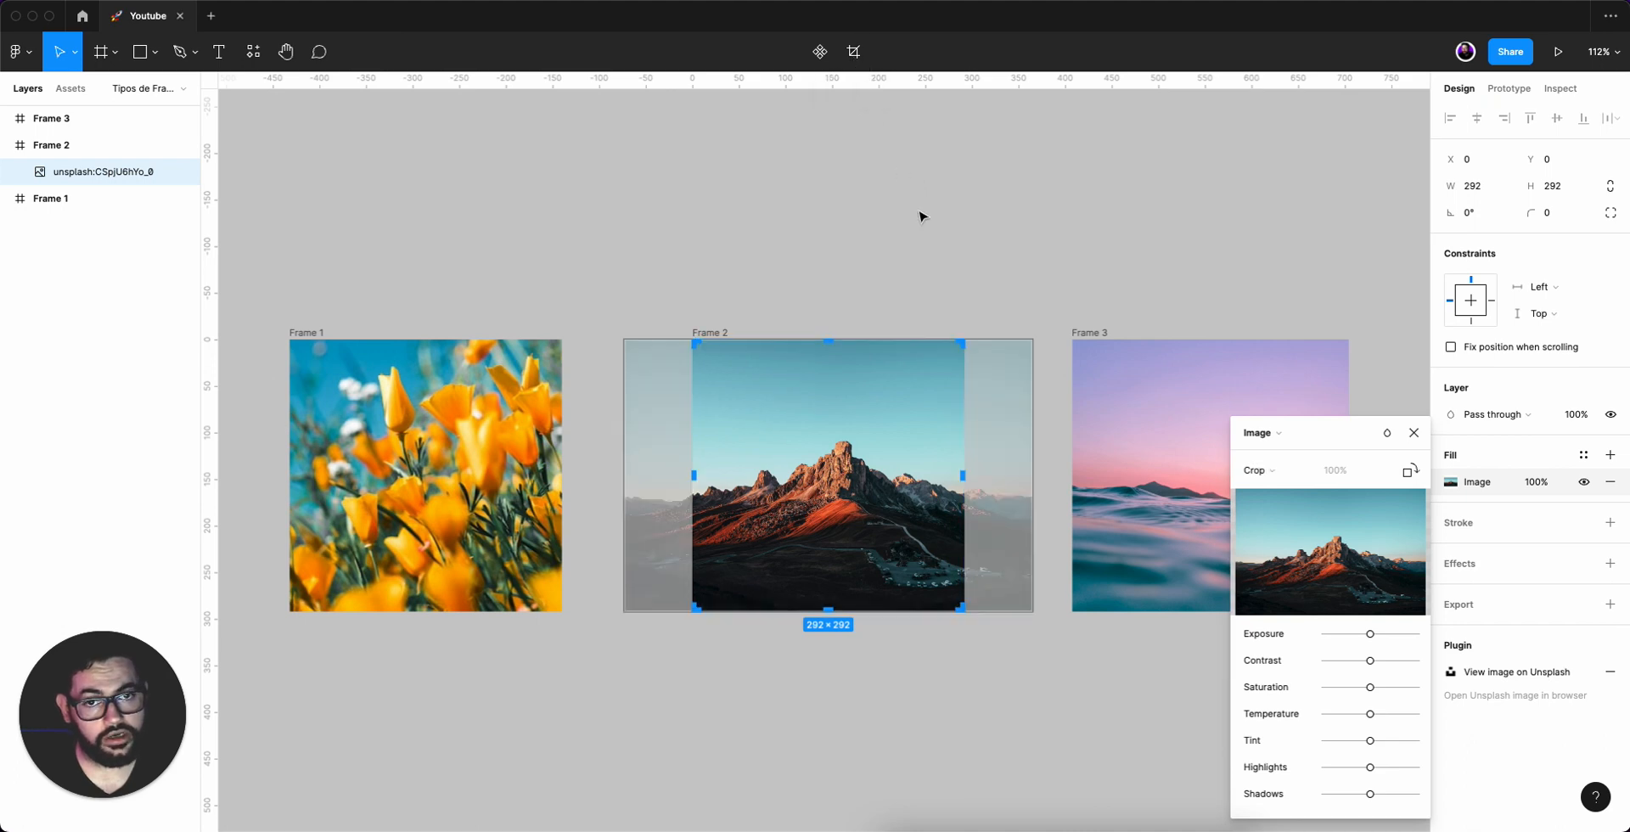
drag(1010, 397, 946, 360)
key(Escape)
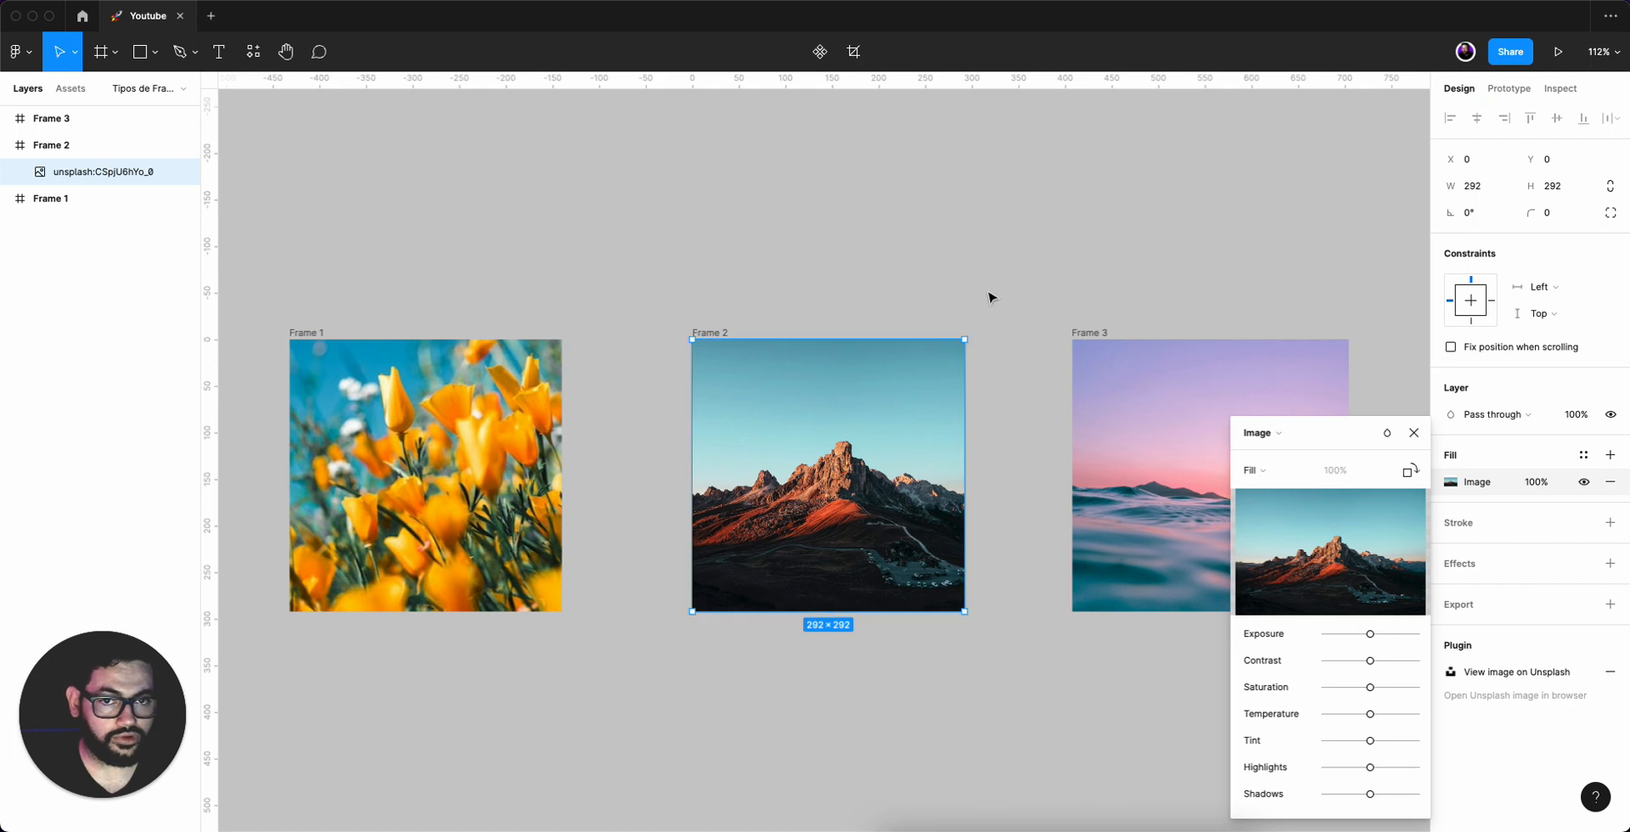
click(983, 278)
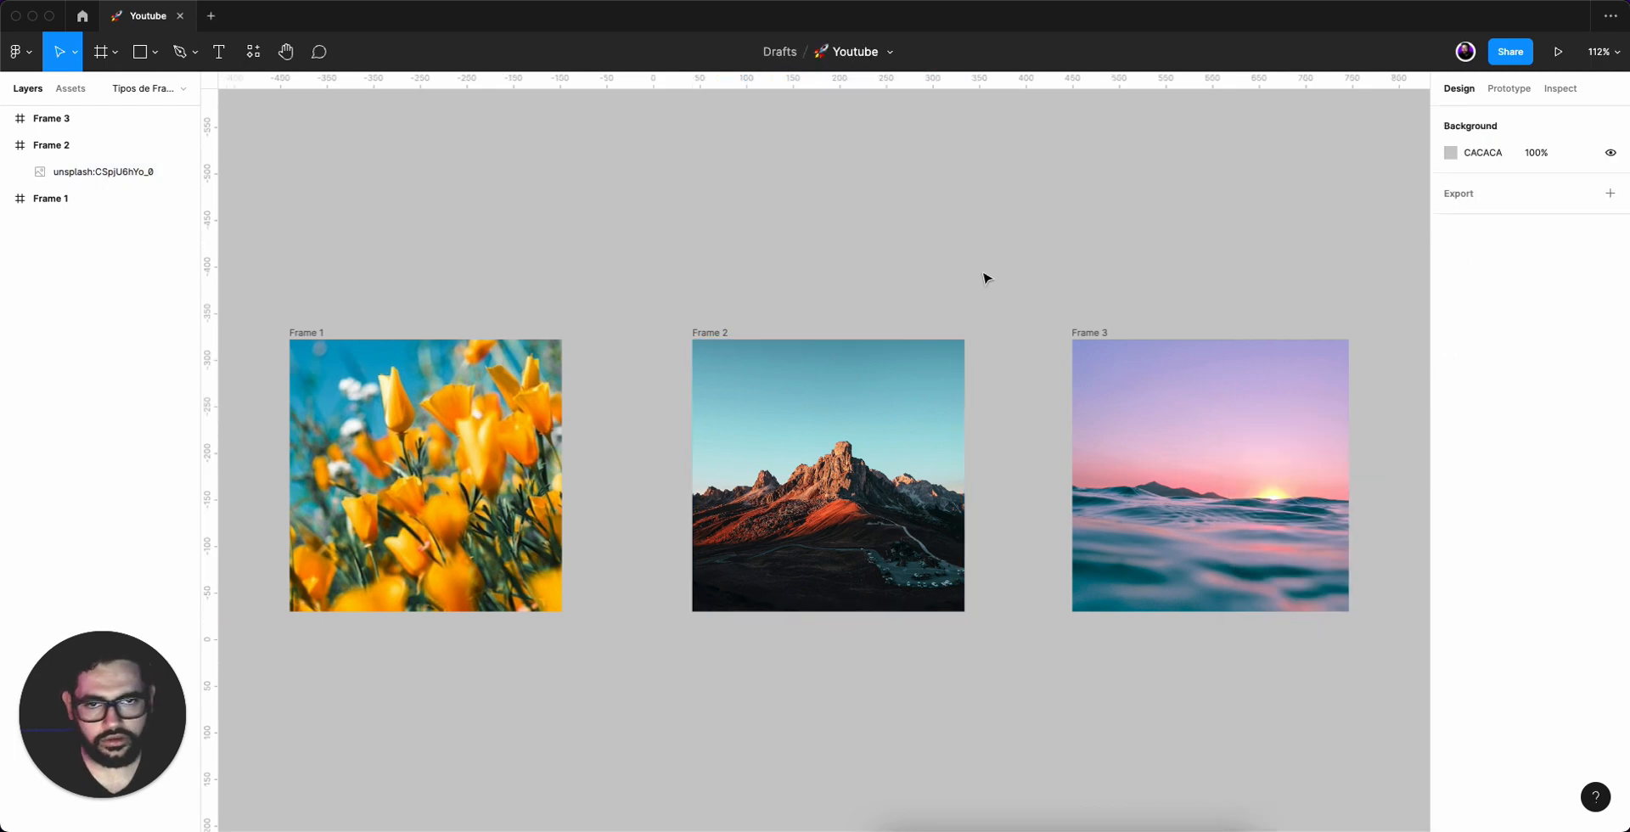
Move the mountain image inside Frame 2 and undo the move.
click(845, 439)
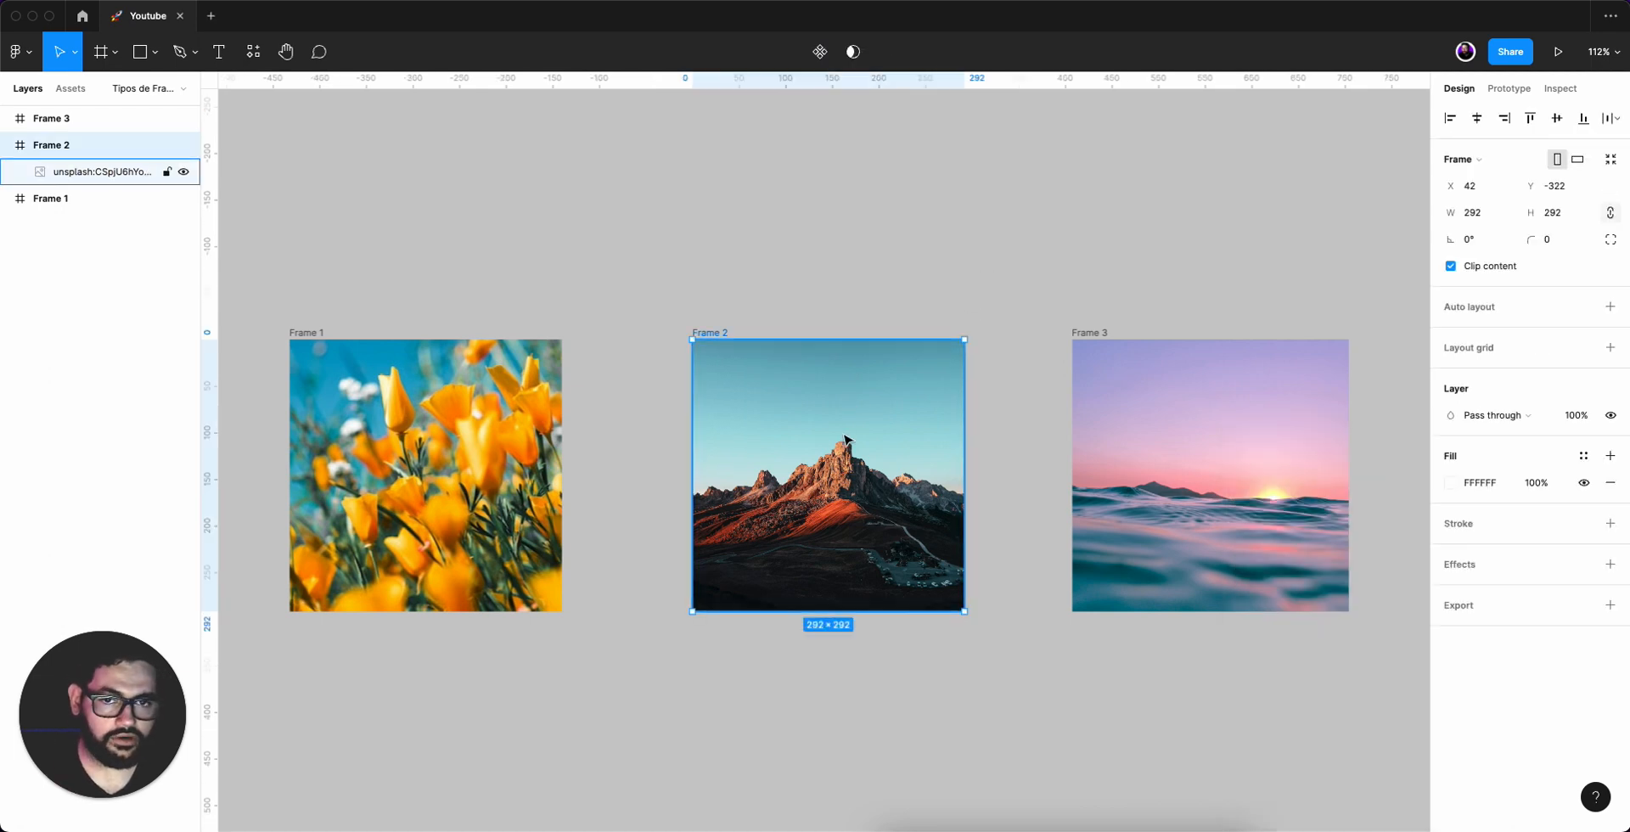
double_click(846, 439)
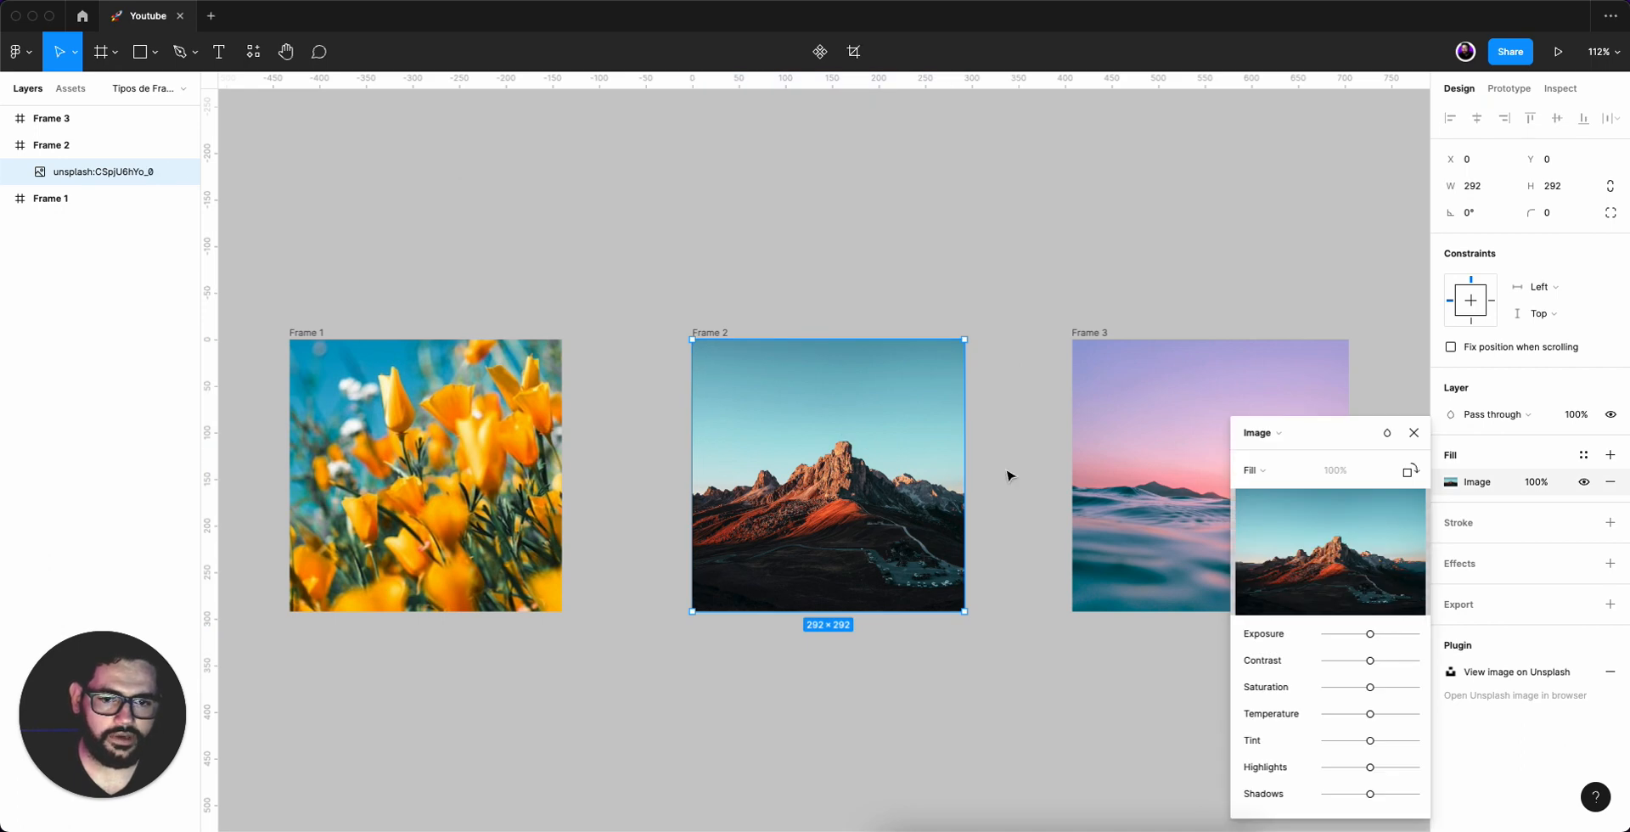
mouse_move(888, 451)
mouse_down()
mouse_move(865, 487)
mouse_move(899, 407)
mouse_move(829, 480)
mouse_move(907, 451)
mouse_move(862, 411)
mouse_move(878, 424)
mouse_up()
click(1273, 474)
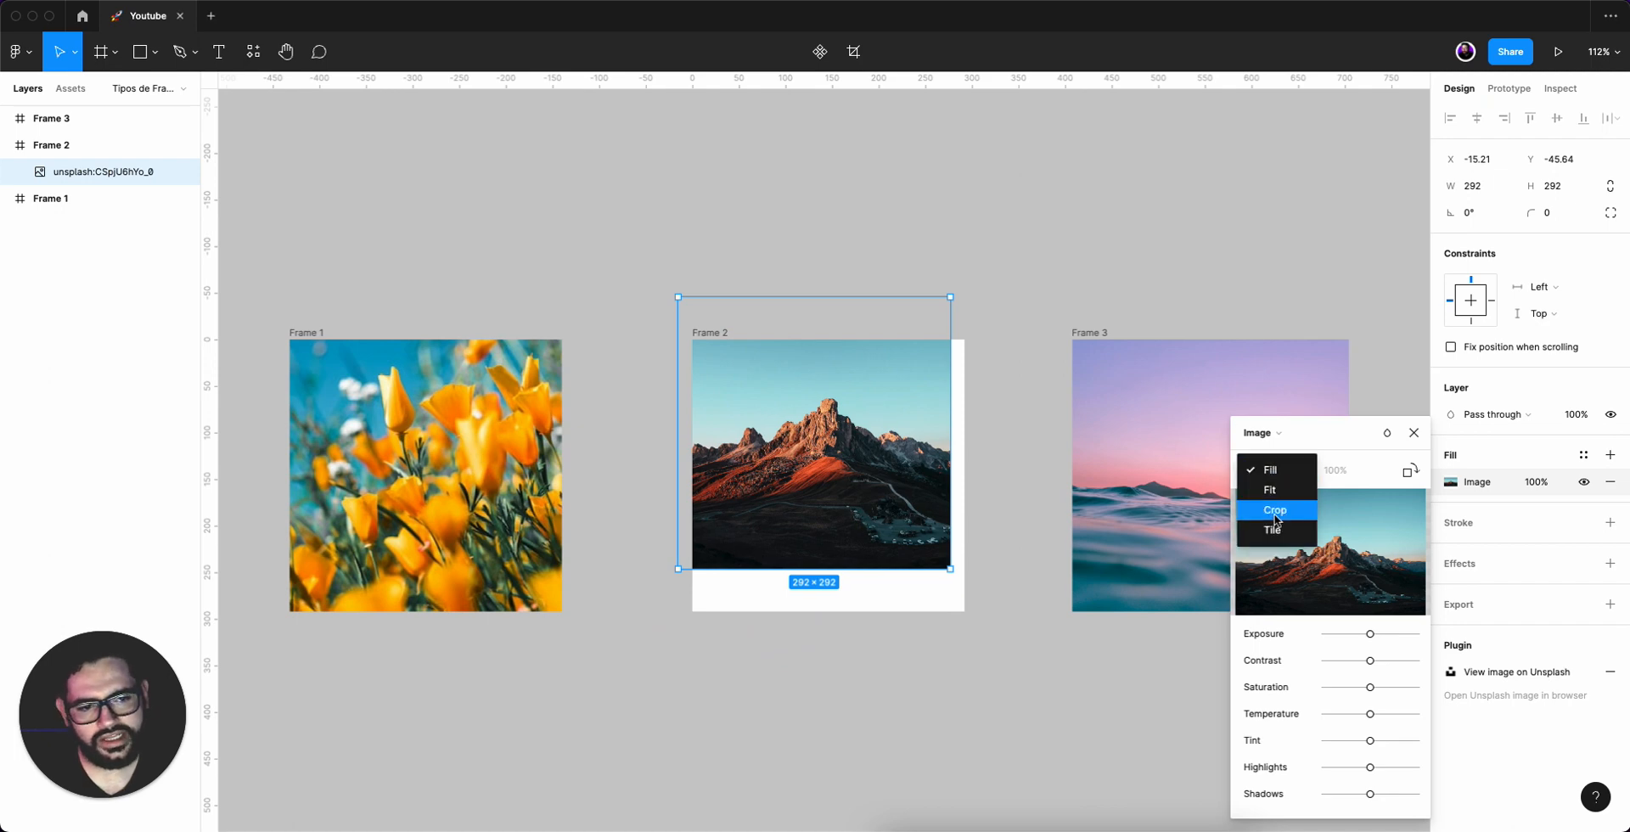
click(1281, 469)
key(super+z)
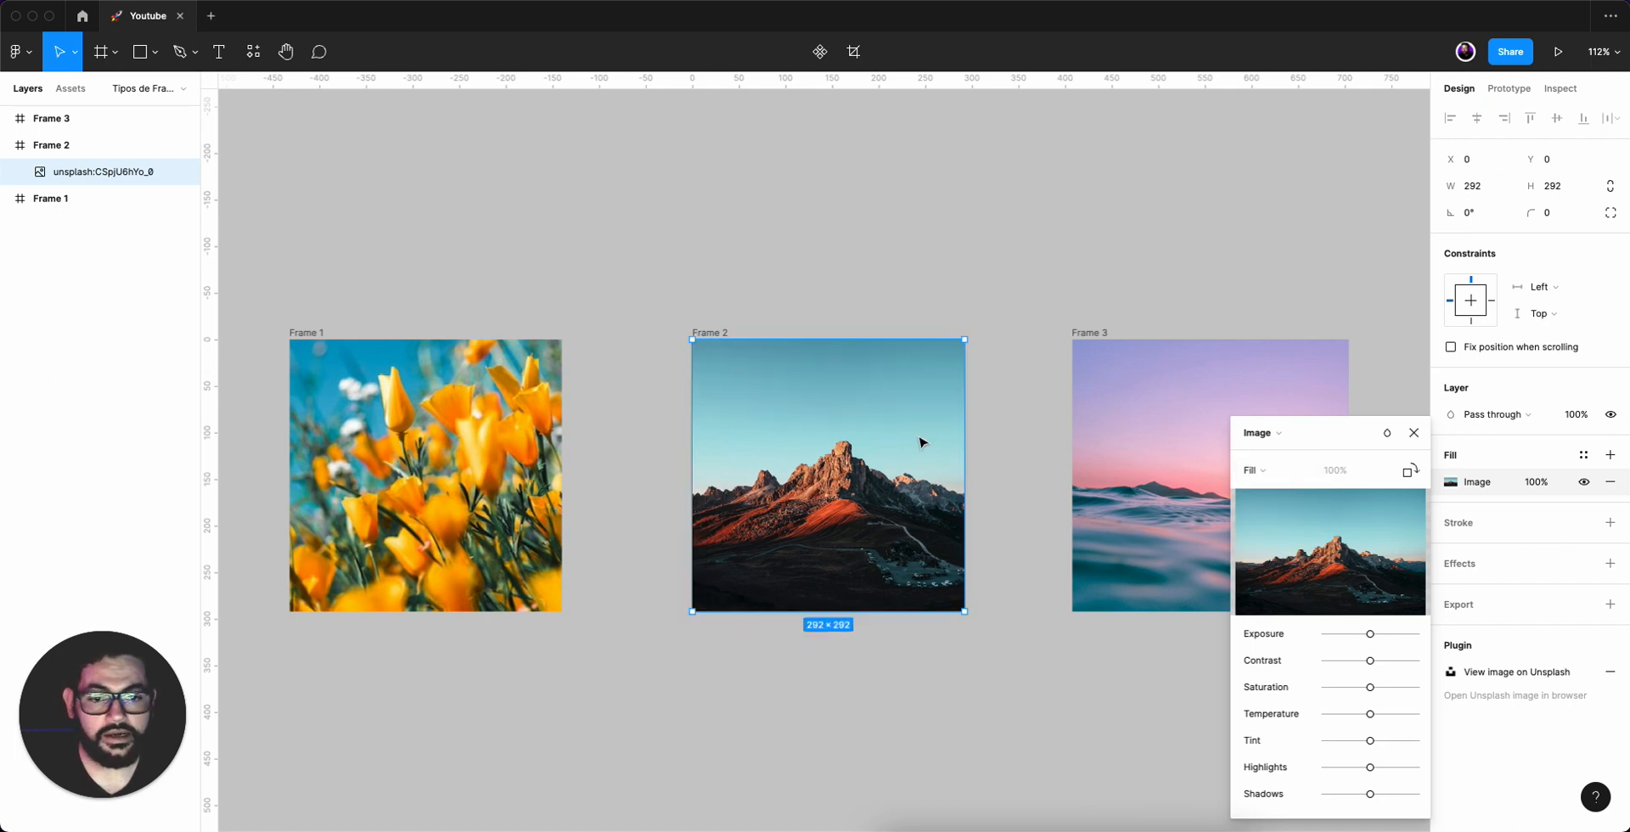
click(911, 230)
click(911, 230)
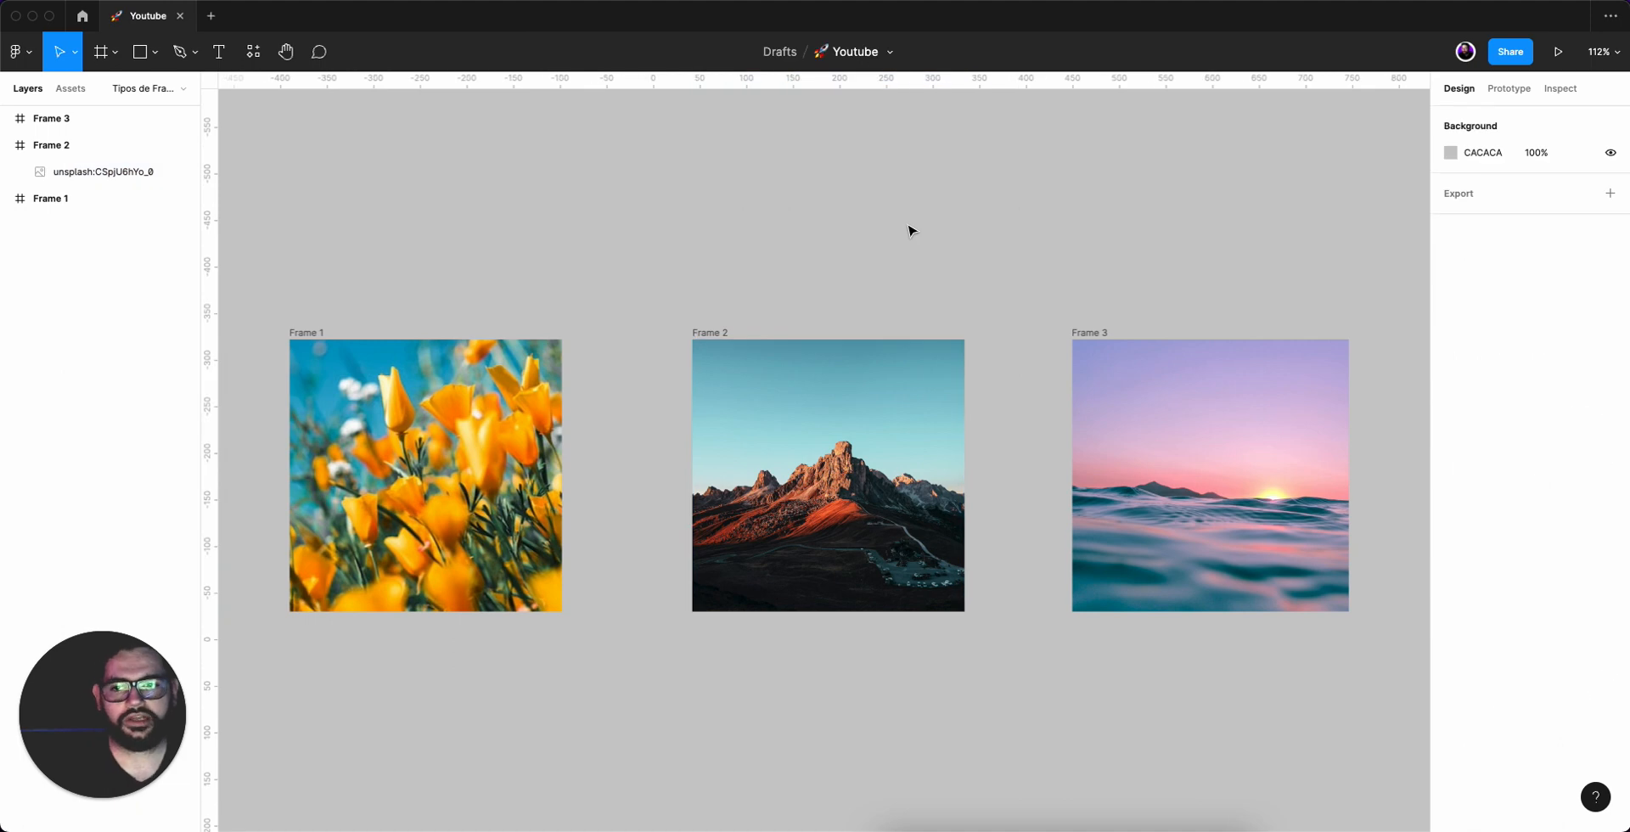
click(81, 173)
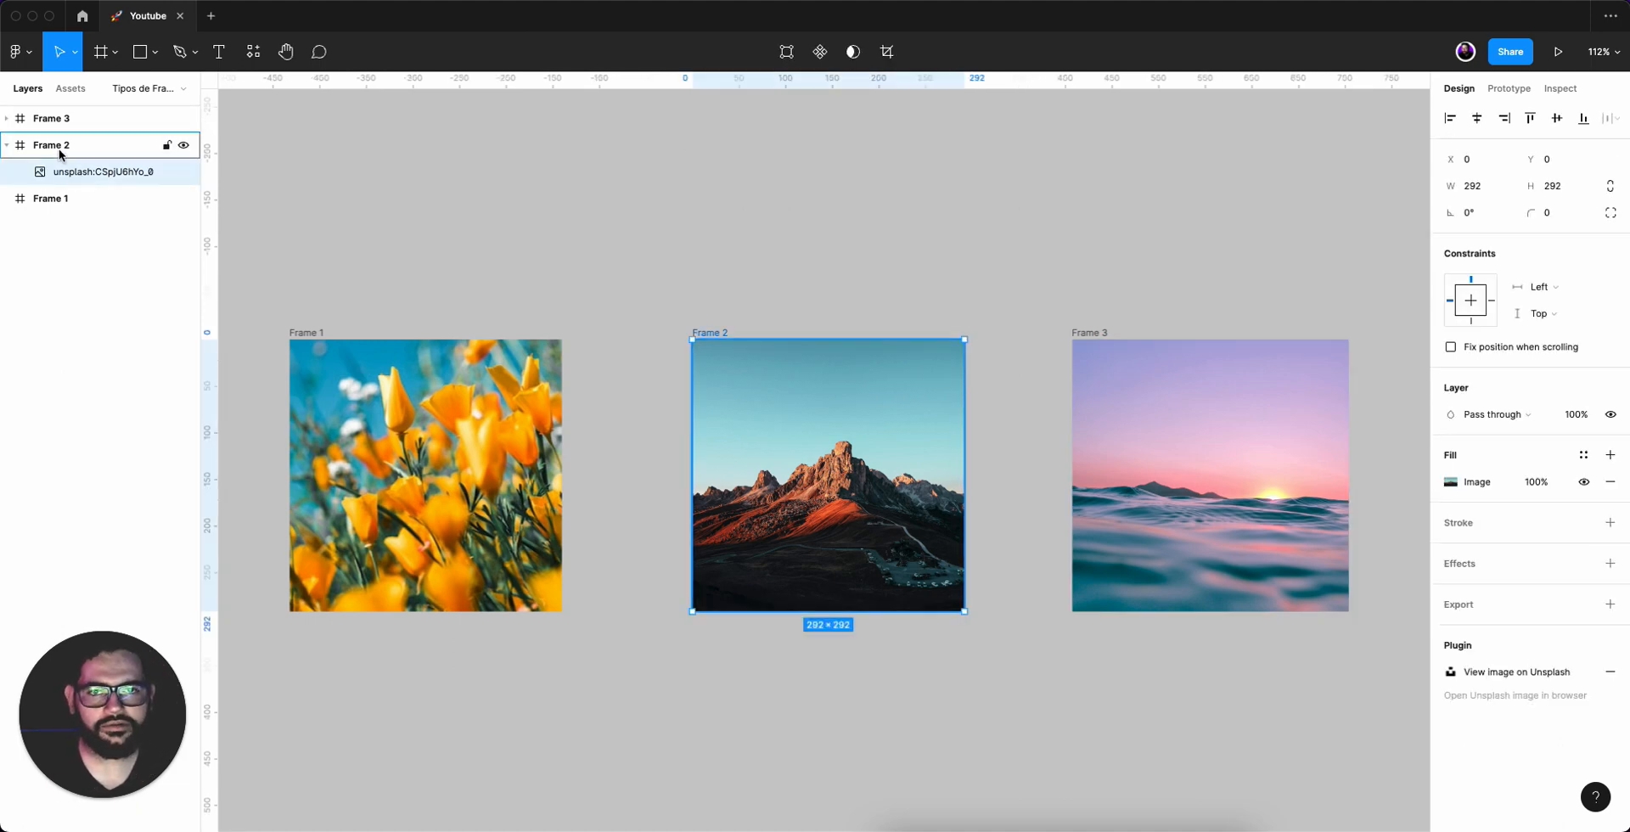
click(48, 202)
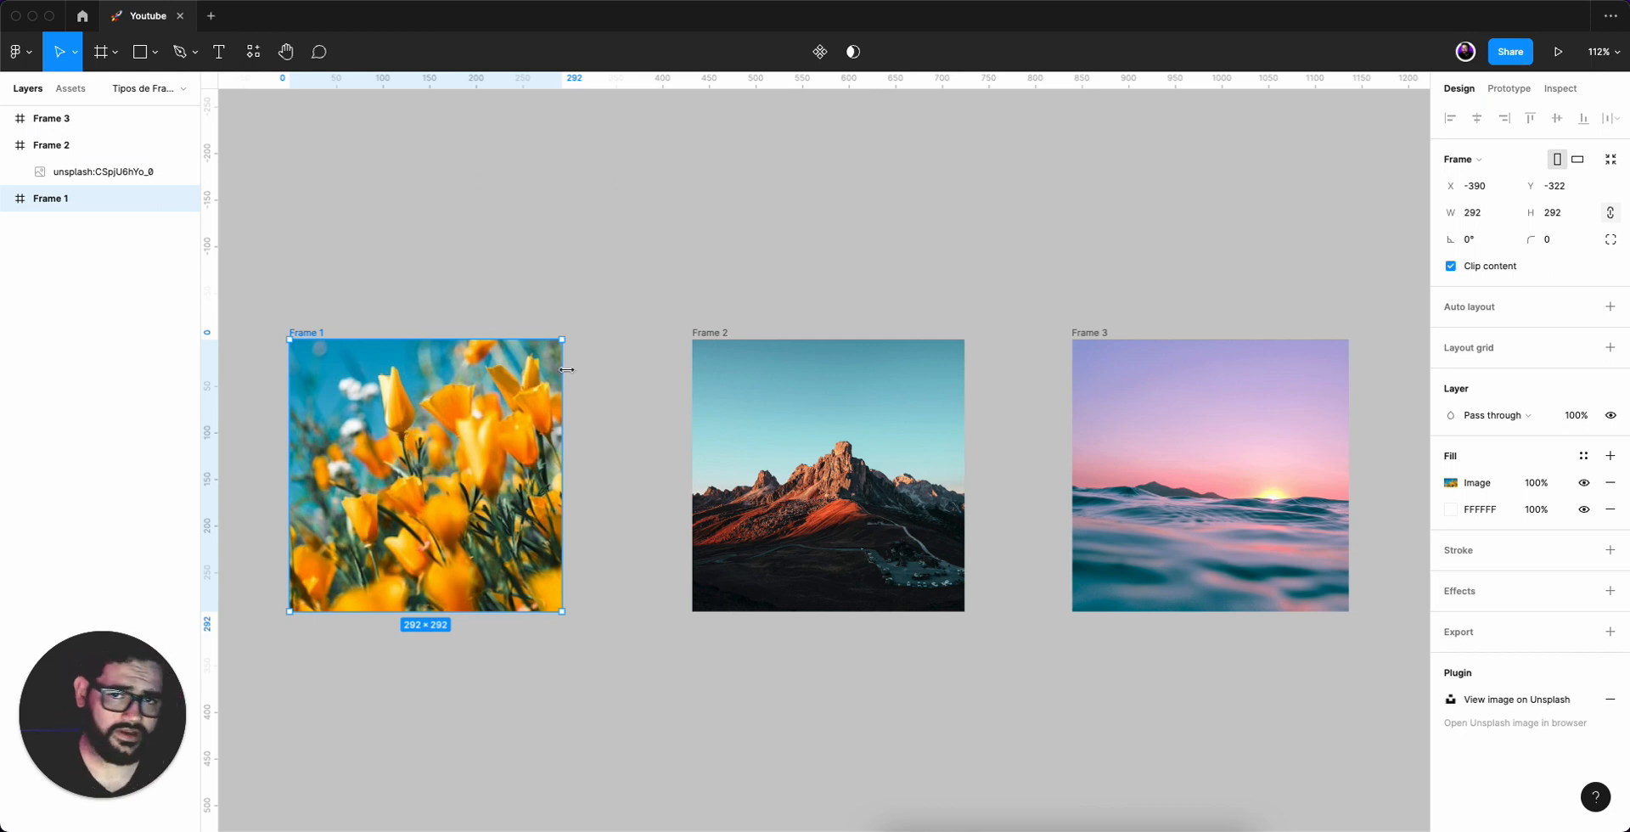
click(869, 444)
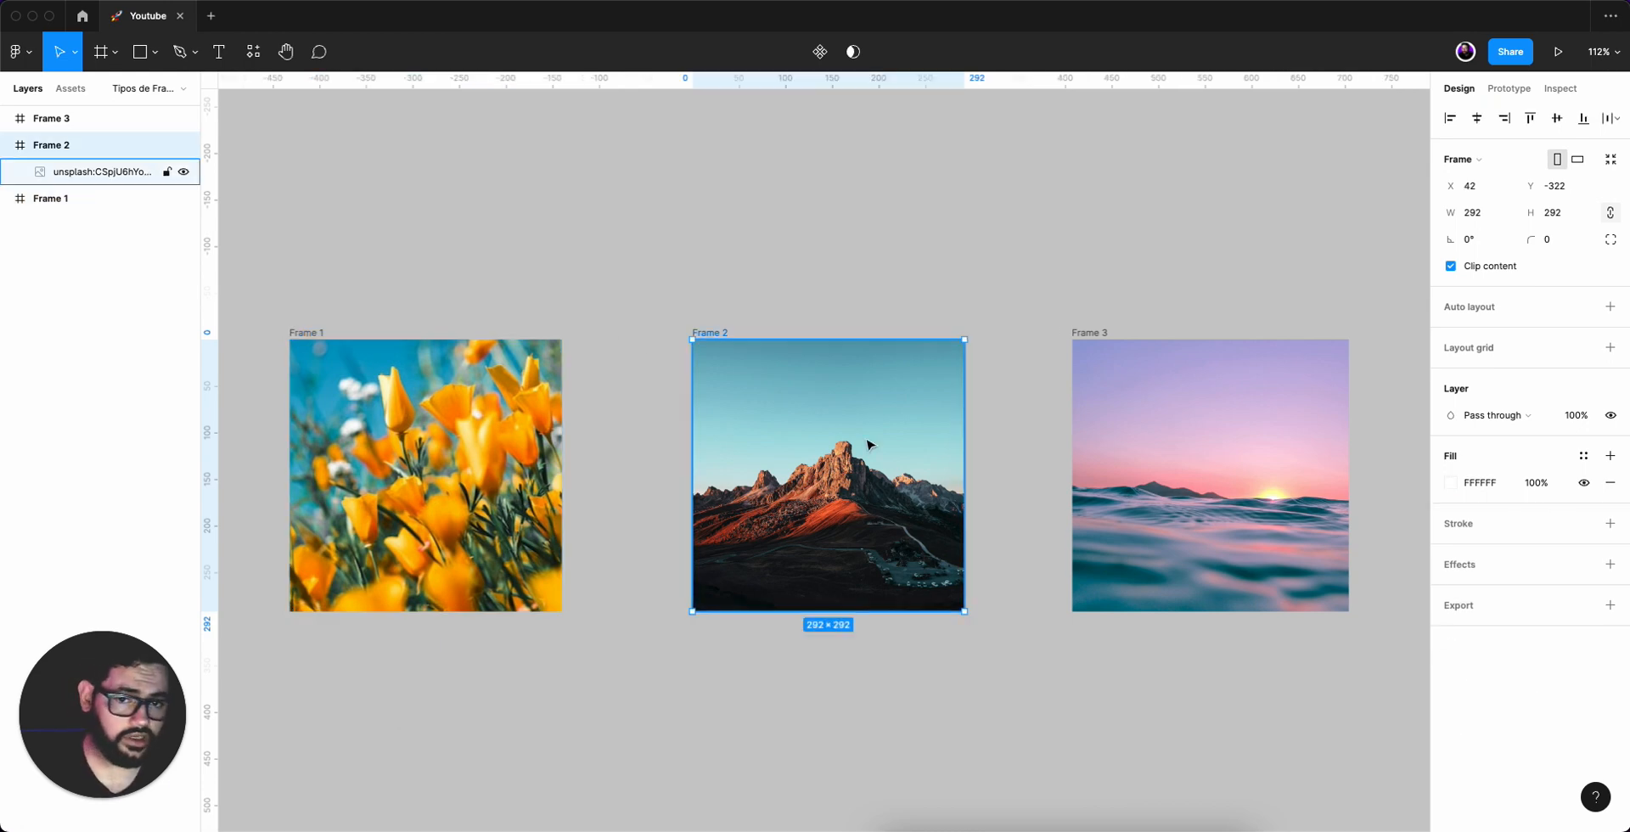
click(695, 237)
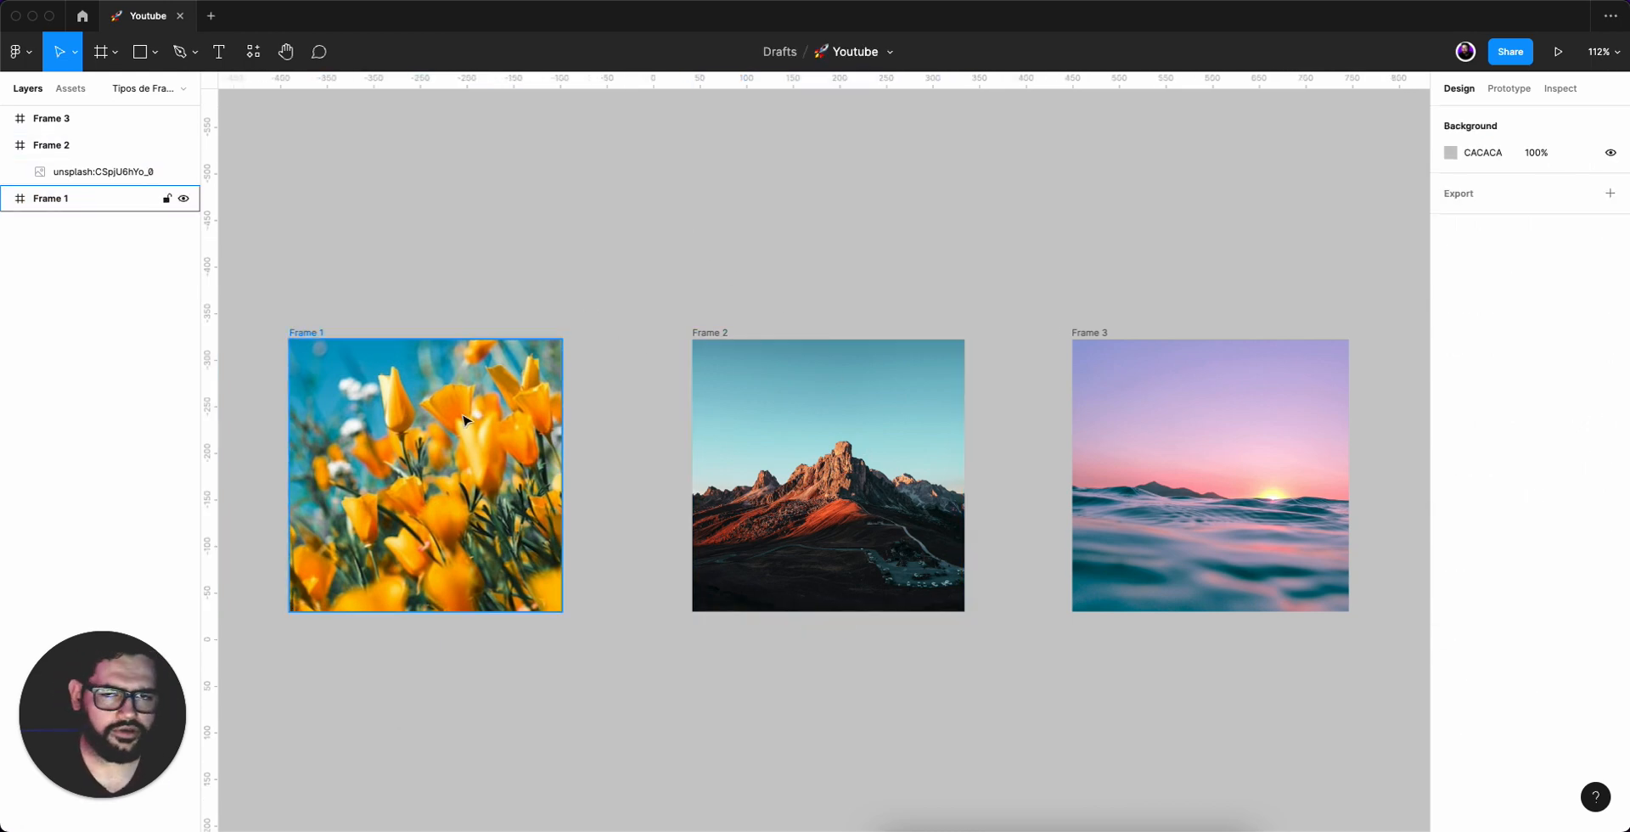
Drag Frame 1's cropped flower image far out of the frame and undo the move.
click(414, 503)
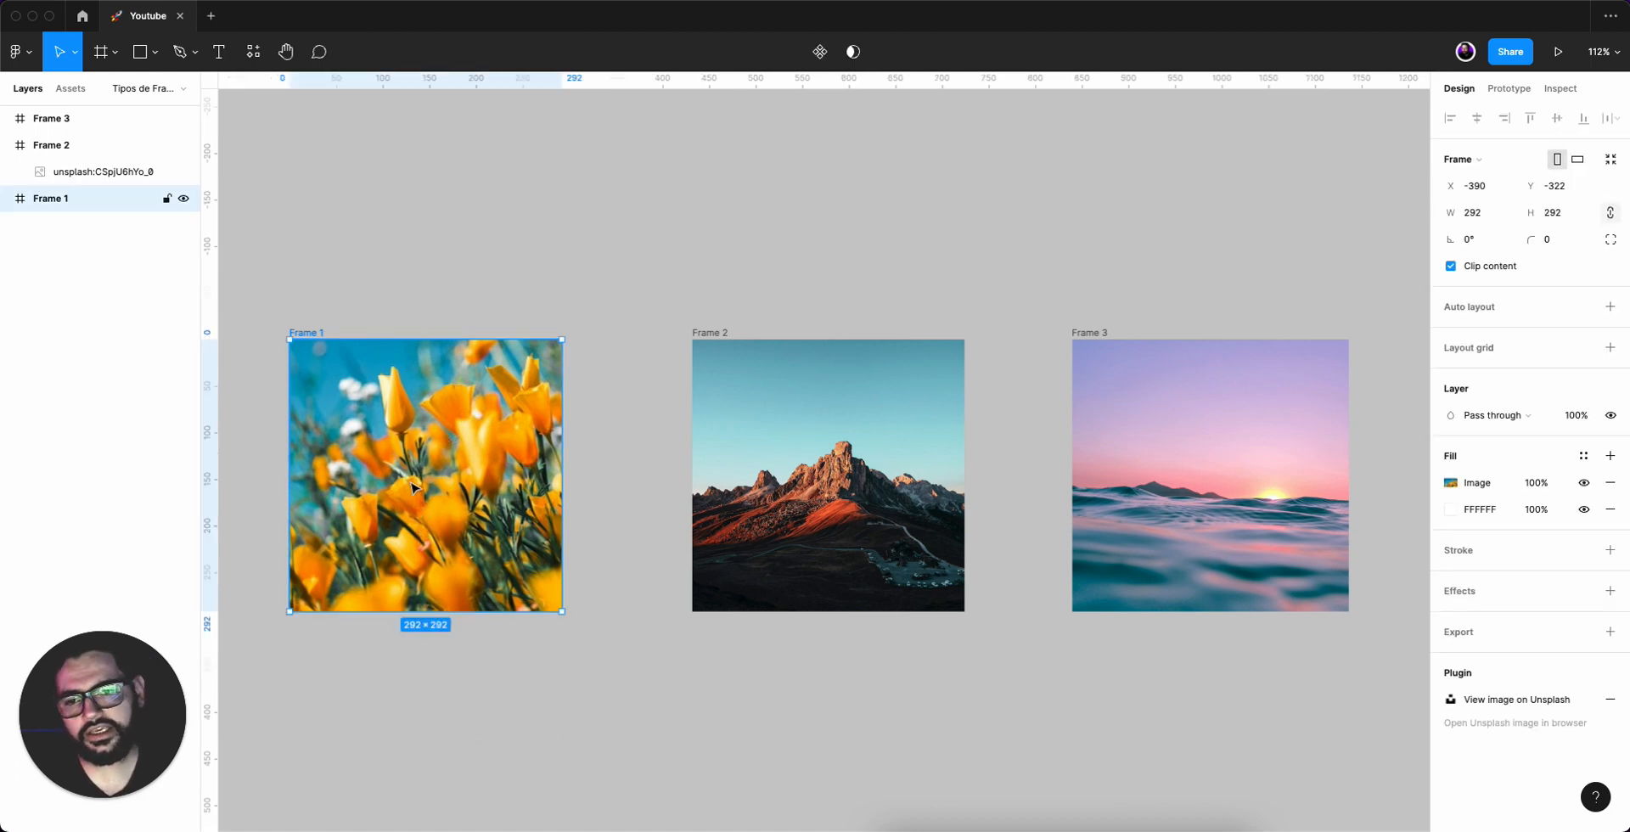
click(1450, 482)
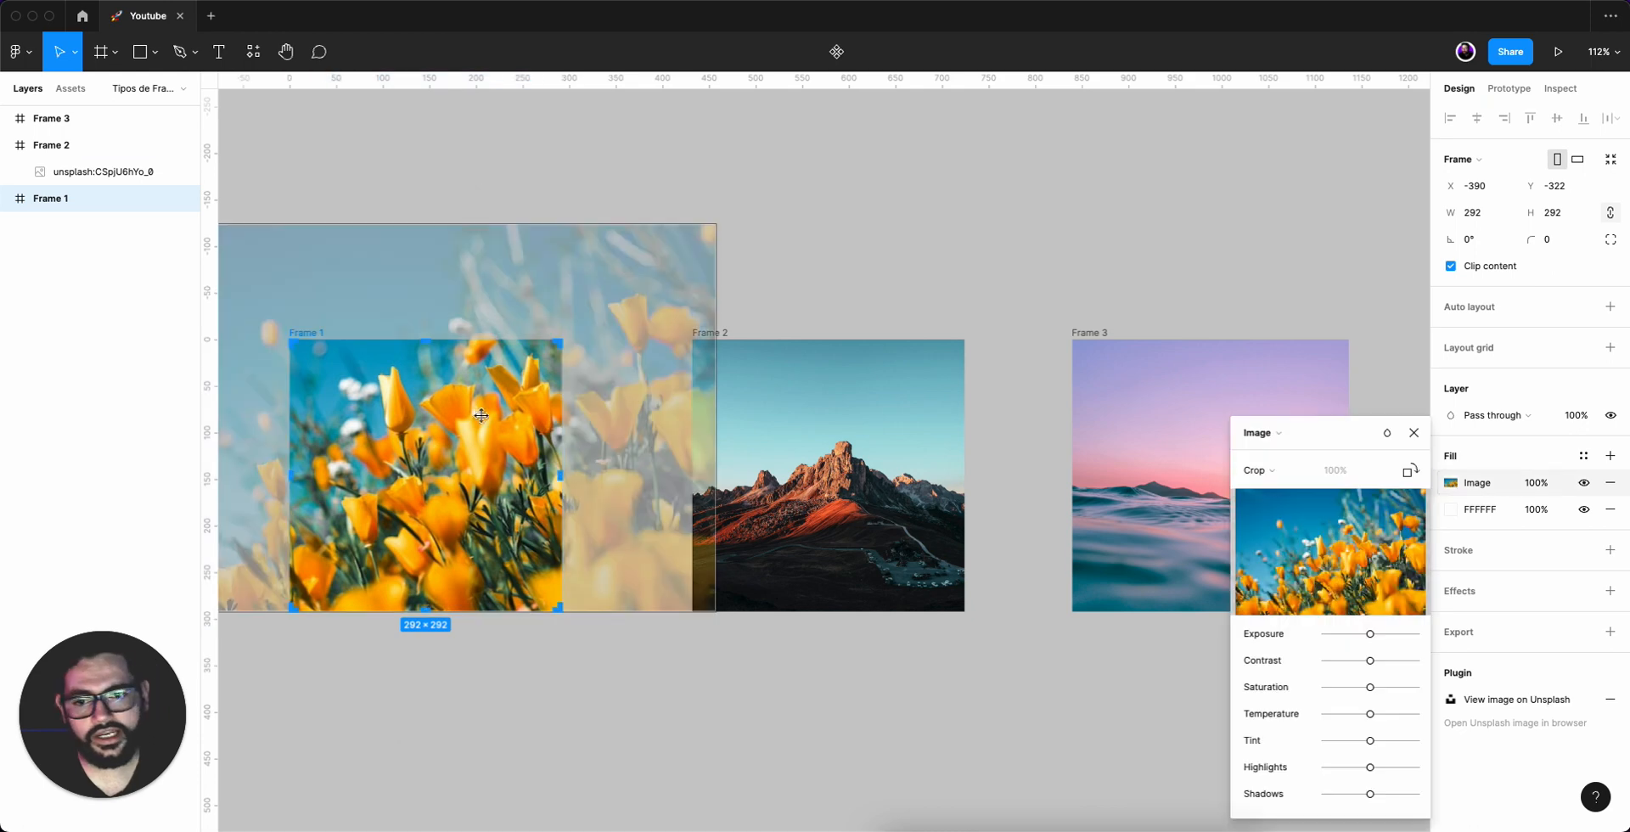
drag(482, 415, 793, 126)
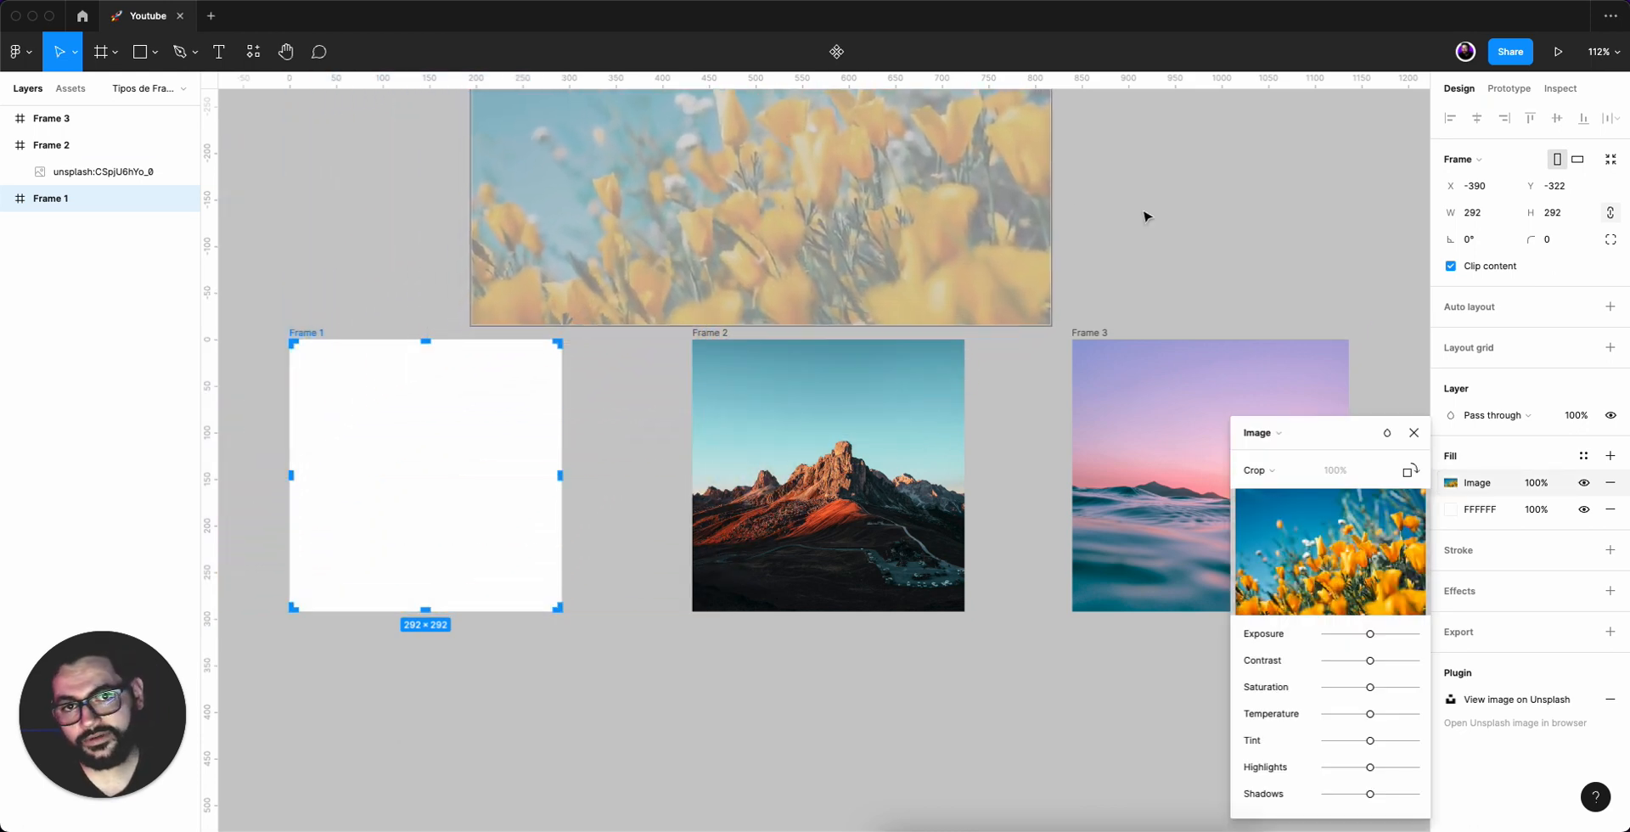
key(super+z)
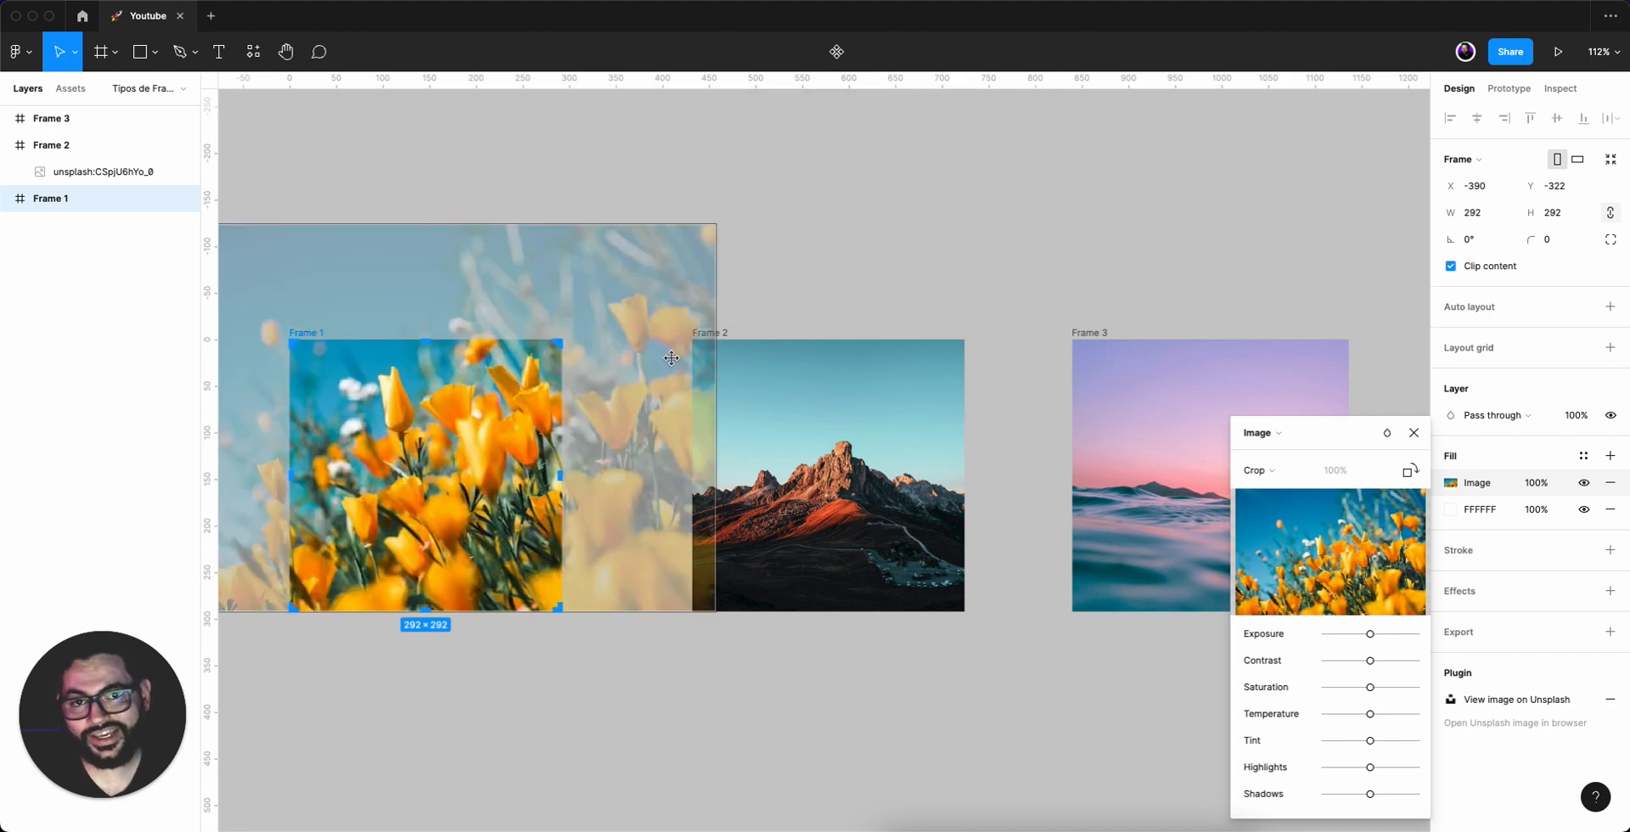
click(907, 214)
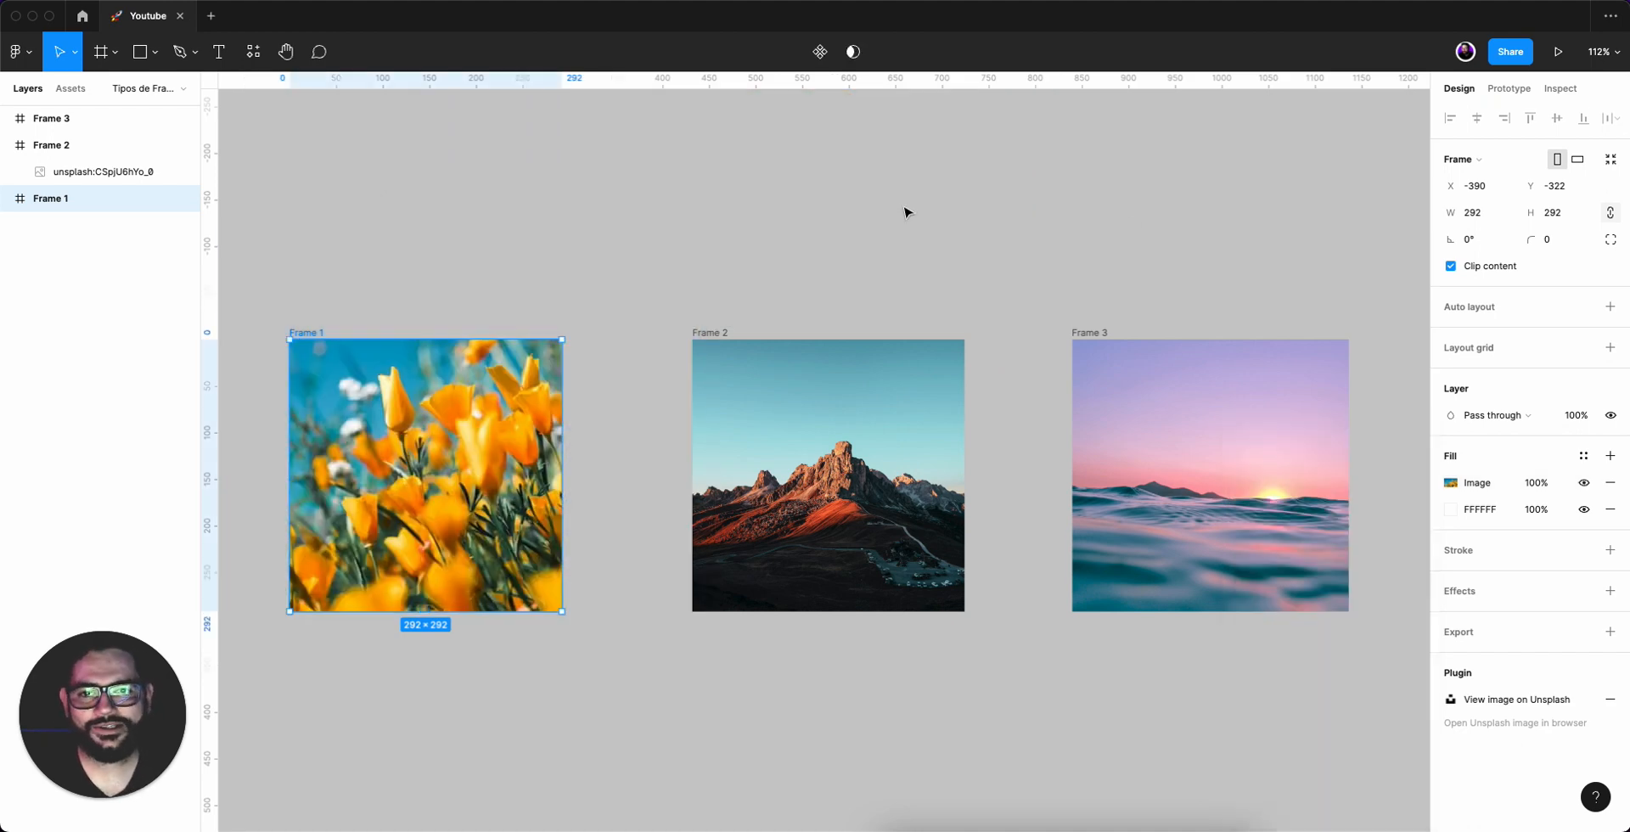
click(875, 314)
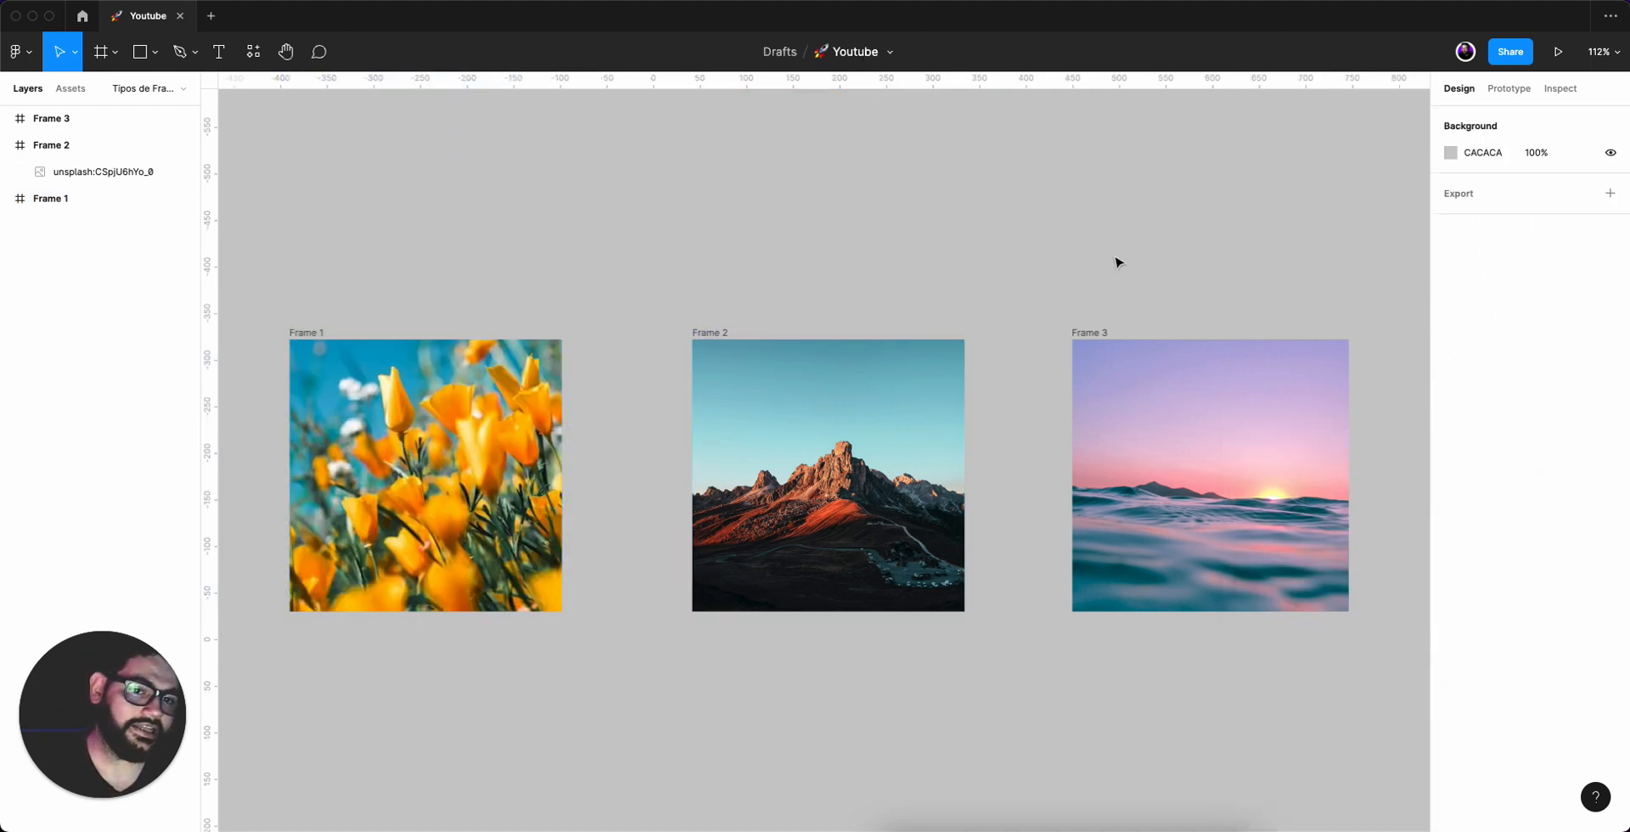
click(1106, 340)
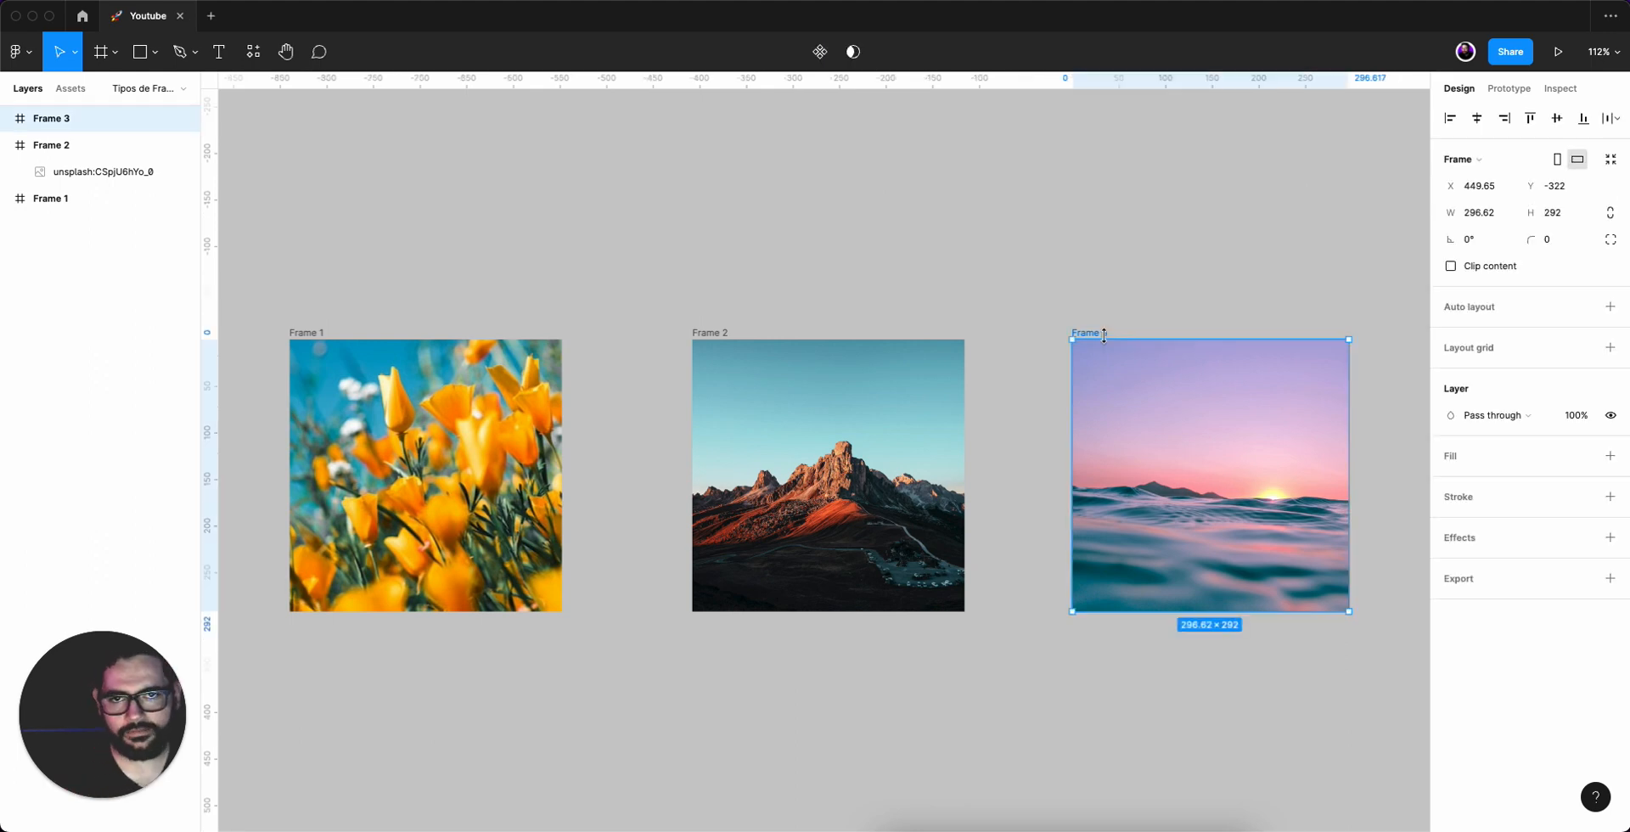
right_click(1225, 459)
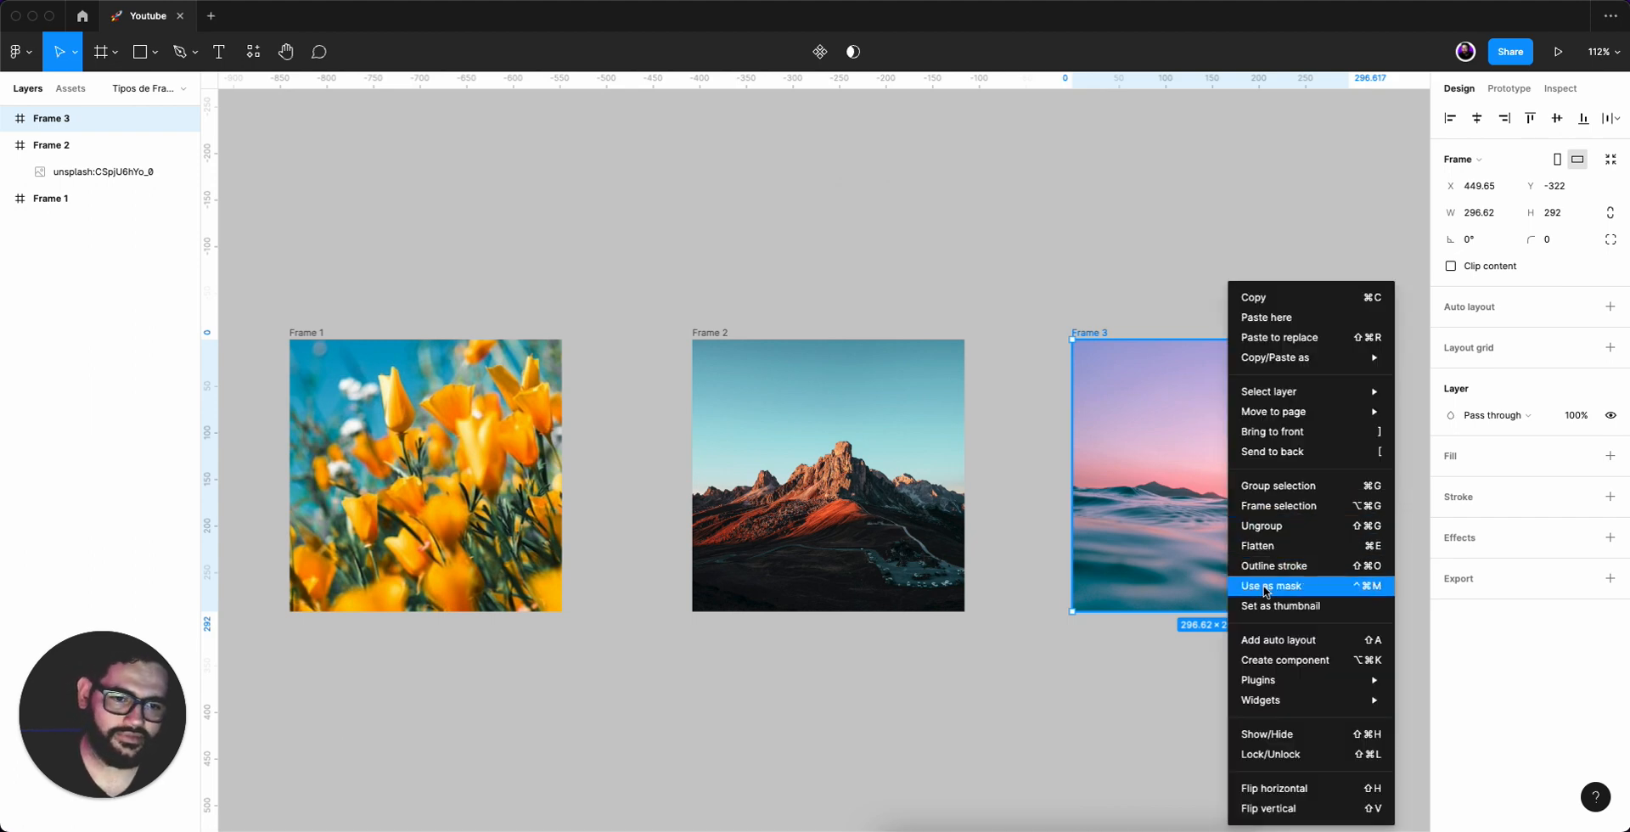
click(1127, 429)
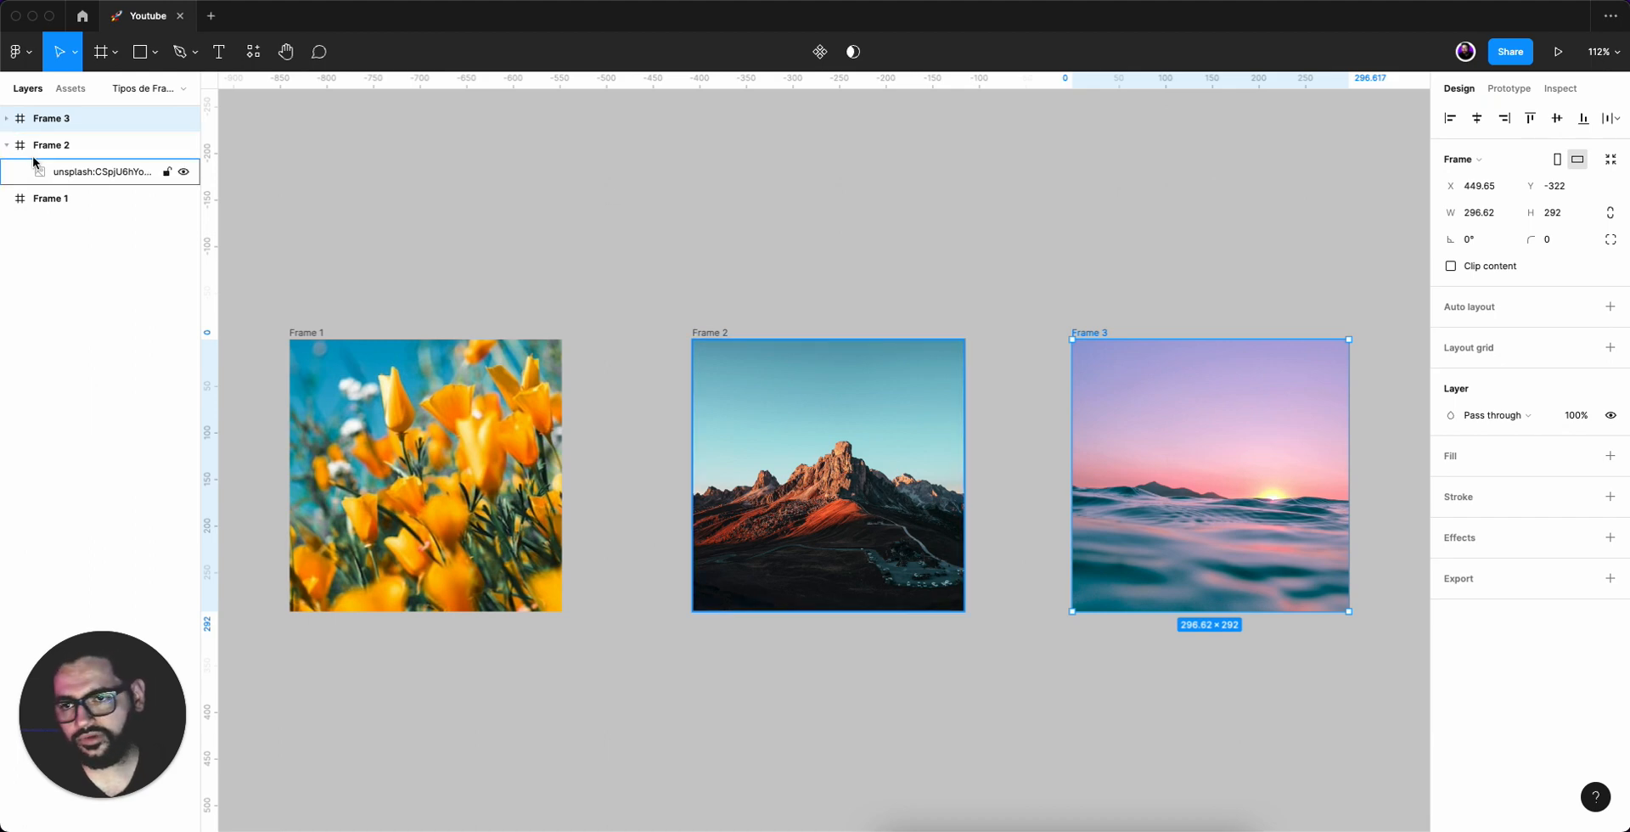
click(8, 146)
click(784, 181)
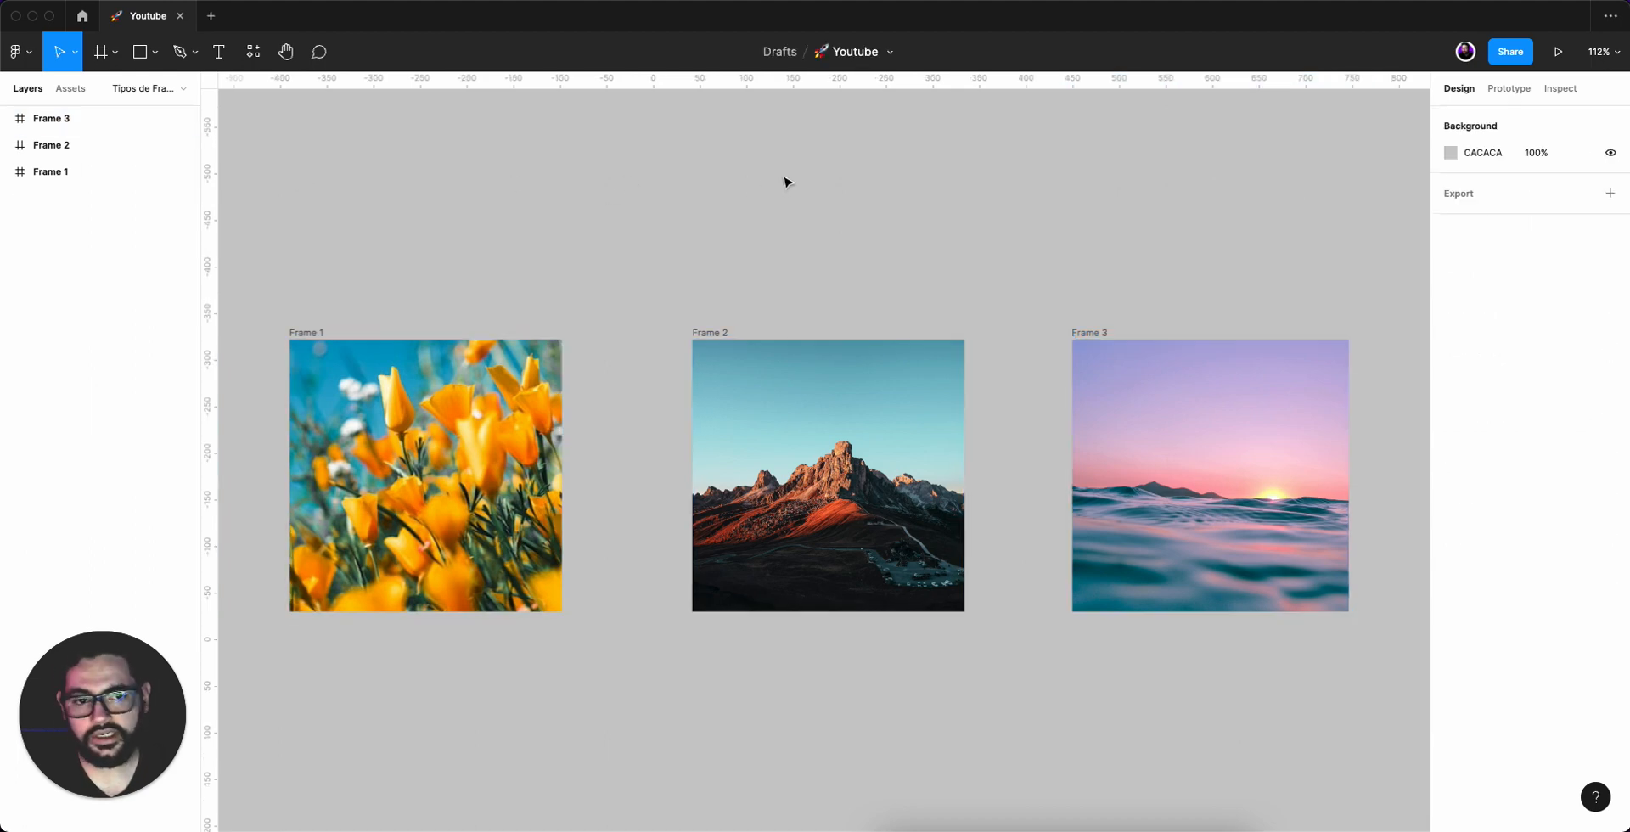
Open Frame 3's sea image fill settings to inspect them and close them.
click(1203, 404)
double_click(1201, 433)
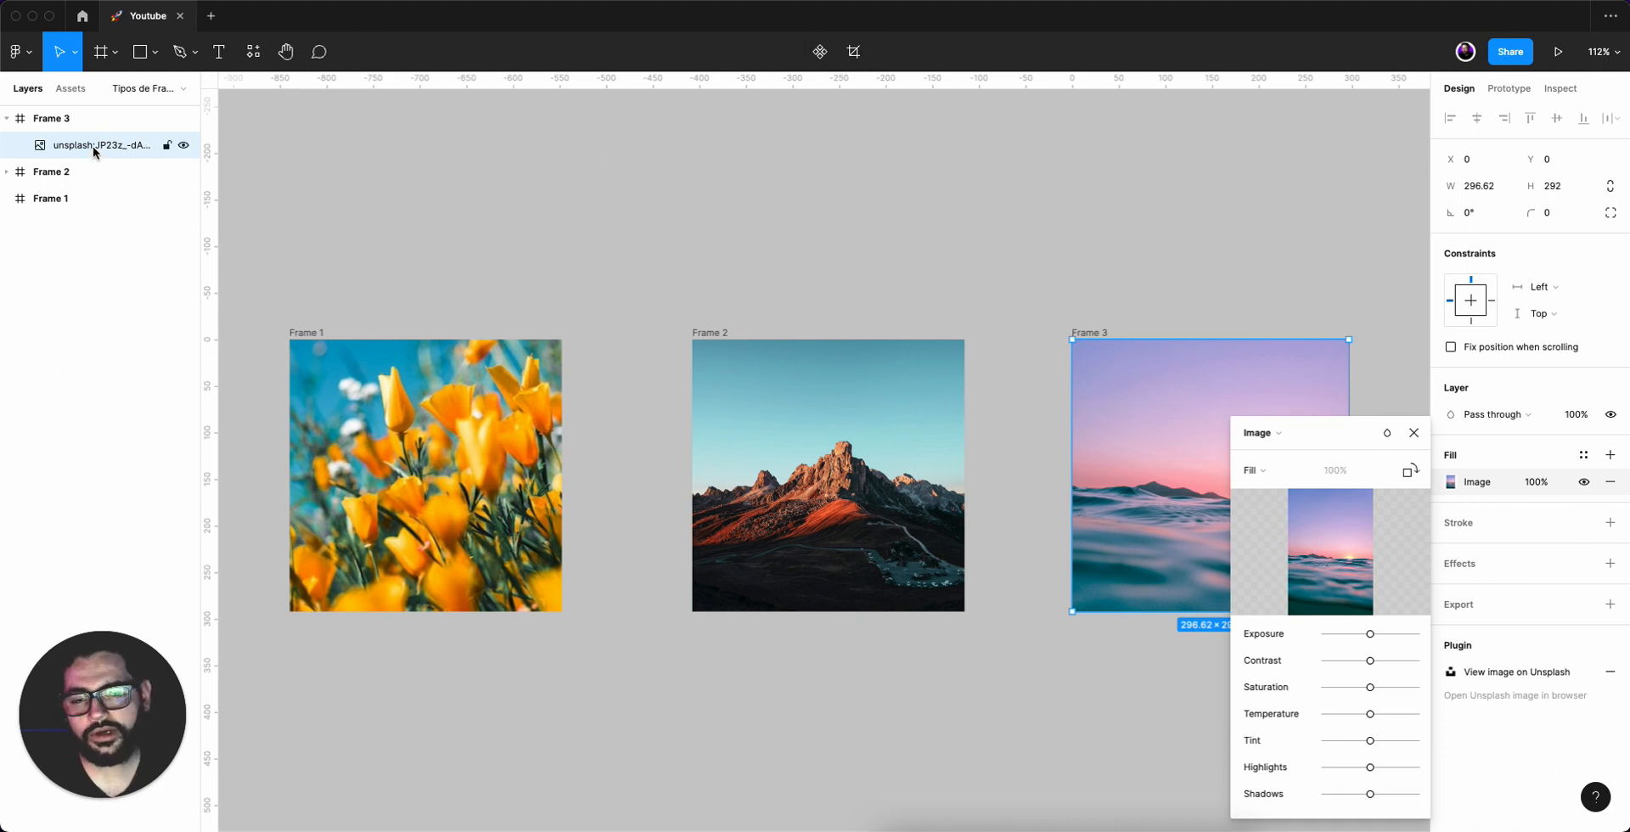
key(Escape)
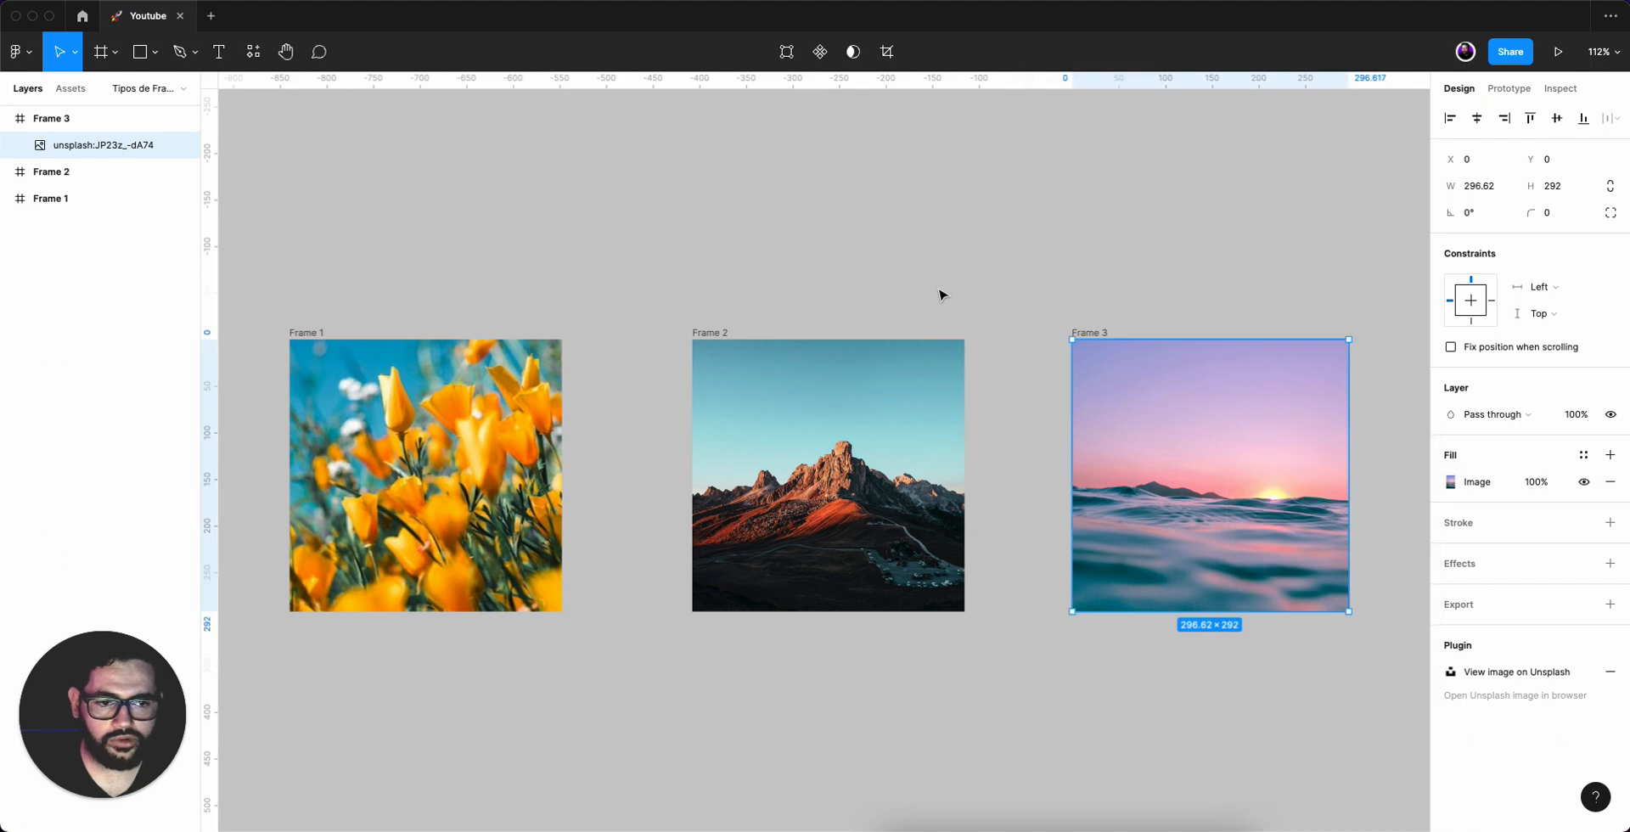
drag(615, 219, 1378, 745)
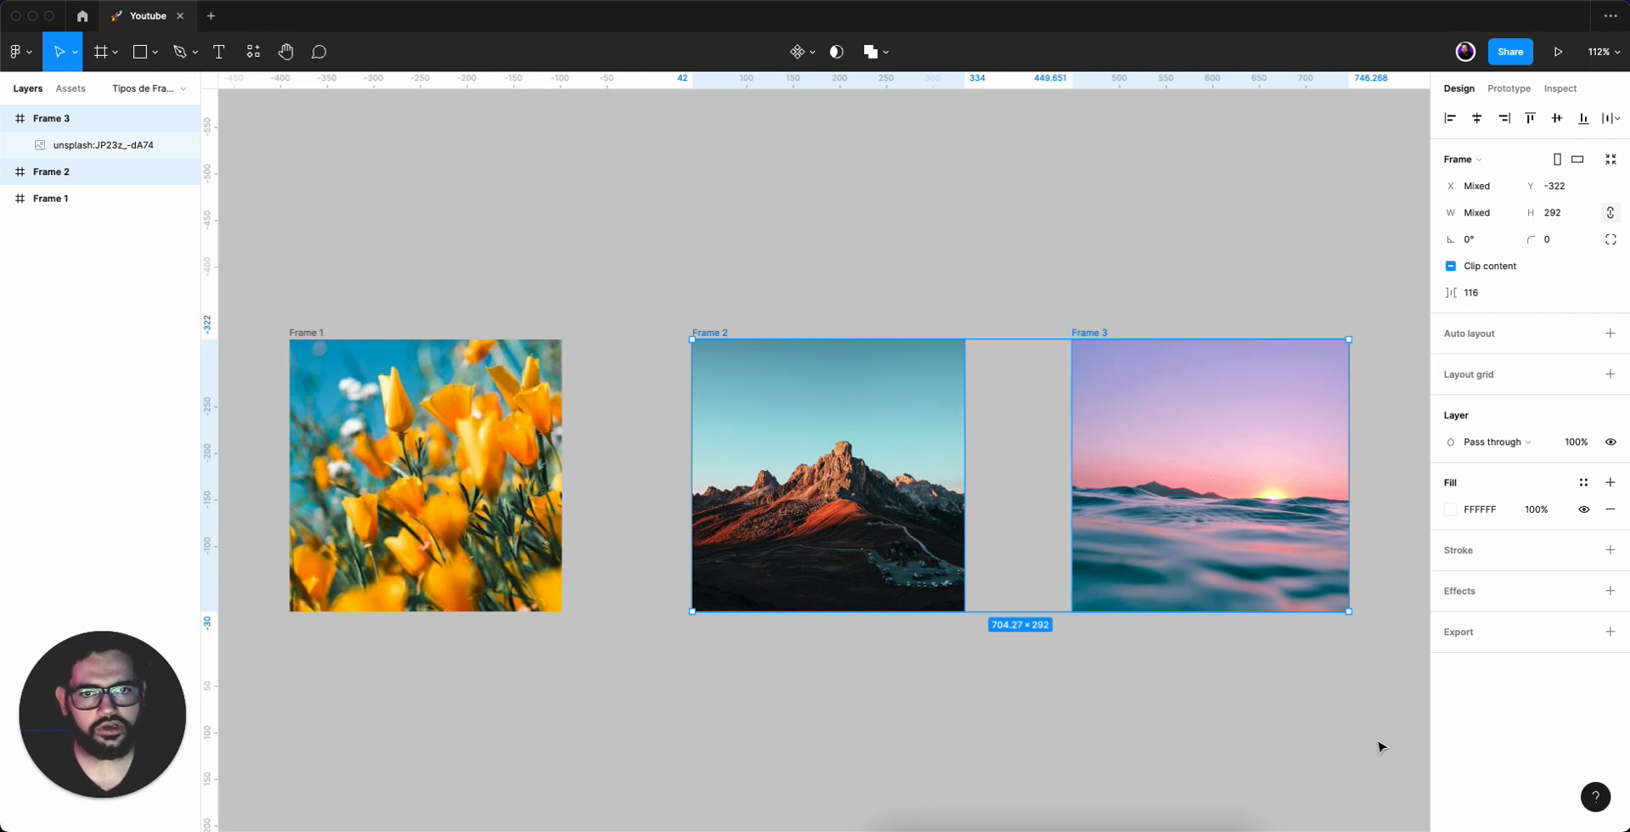
click(941, 291)
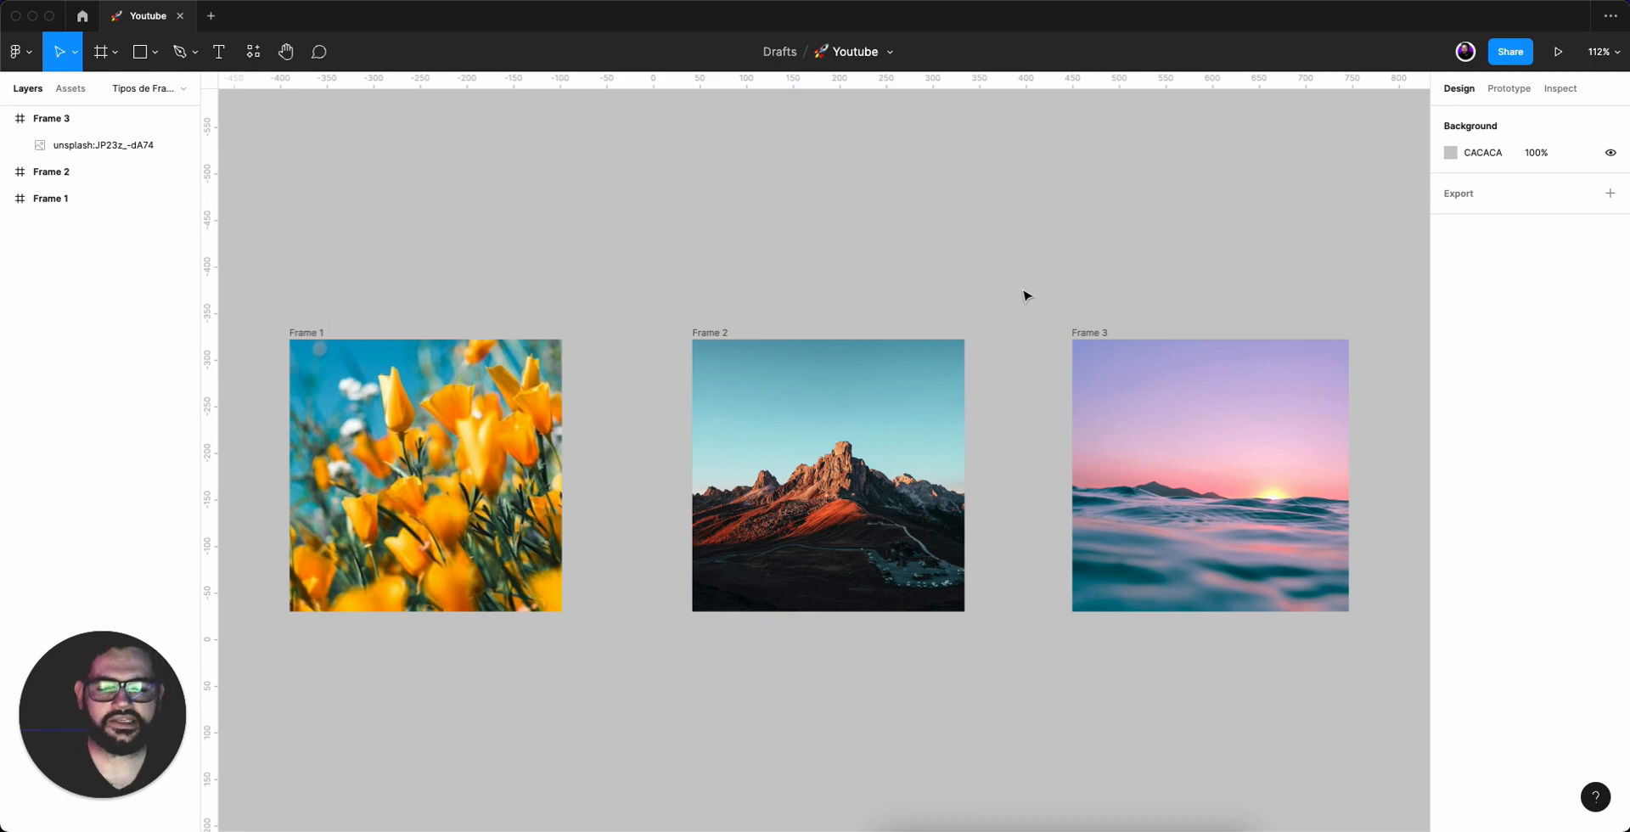
Select Frame 3, Frame 2 and Frame 1 in turn to compare their frame properties such as Clip content.
click(1115, 334)
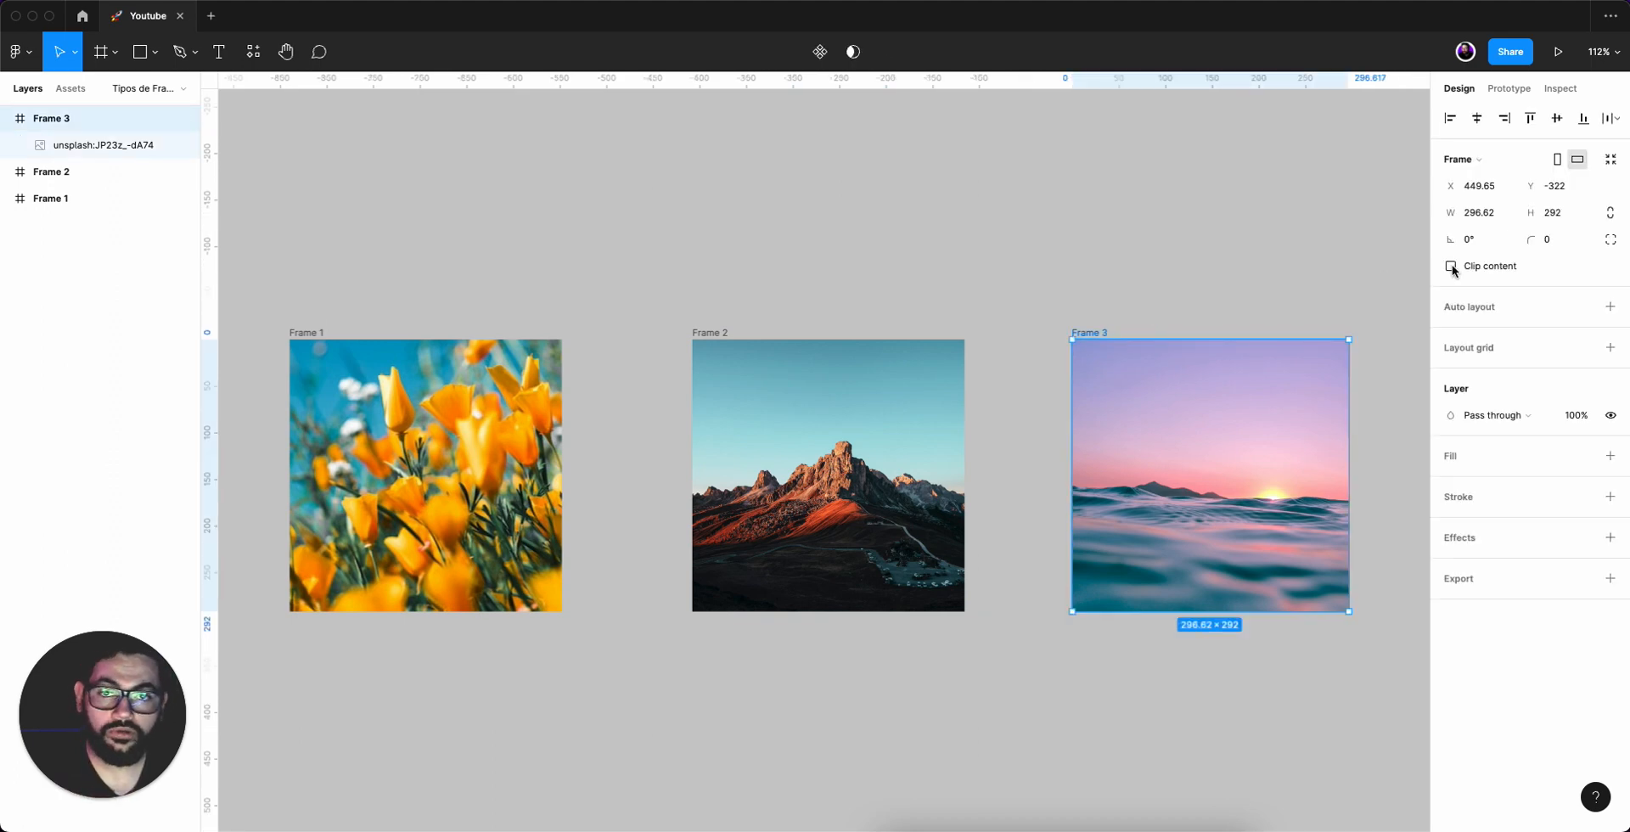
click(716, 342)
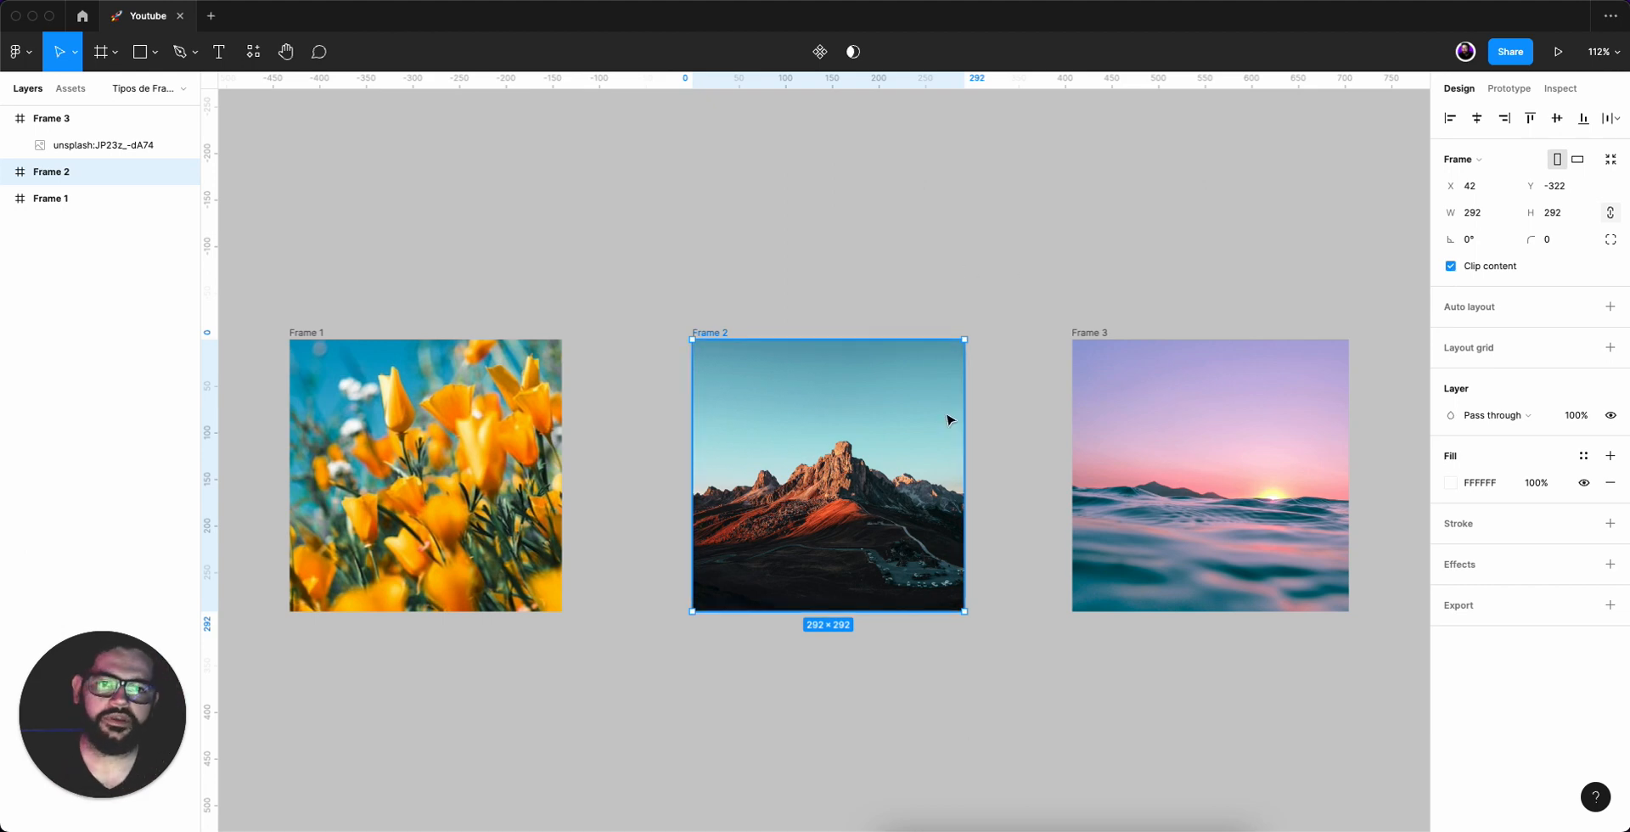
click(749, 286)
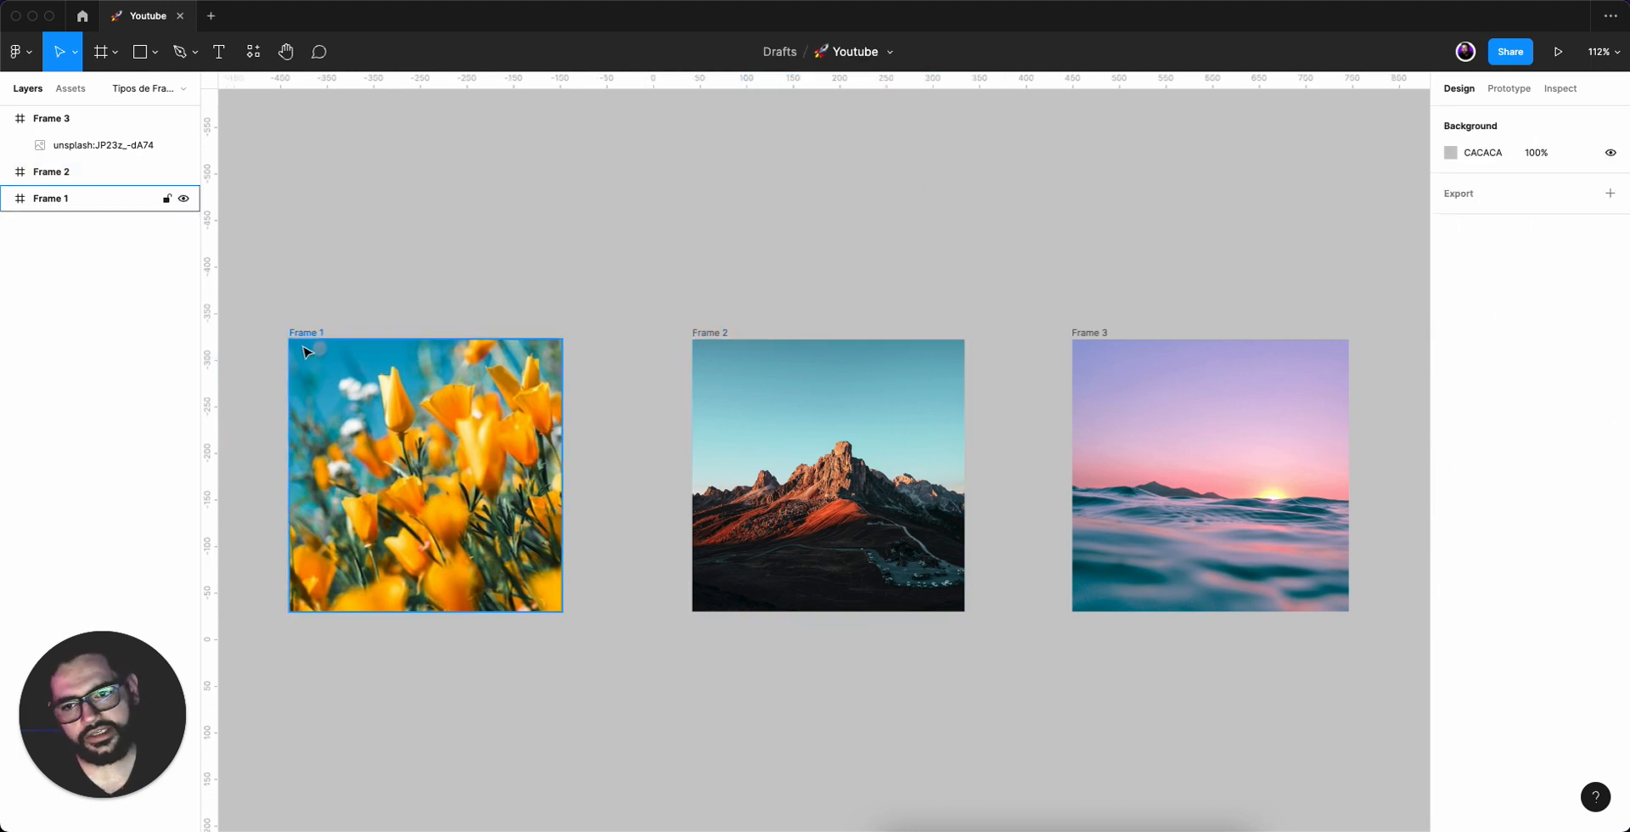
click(377, 383)
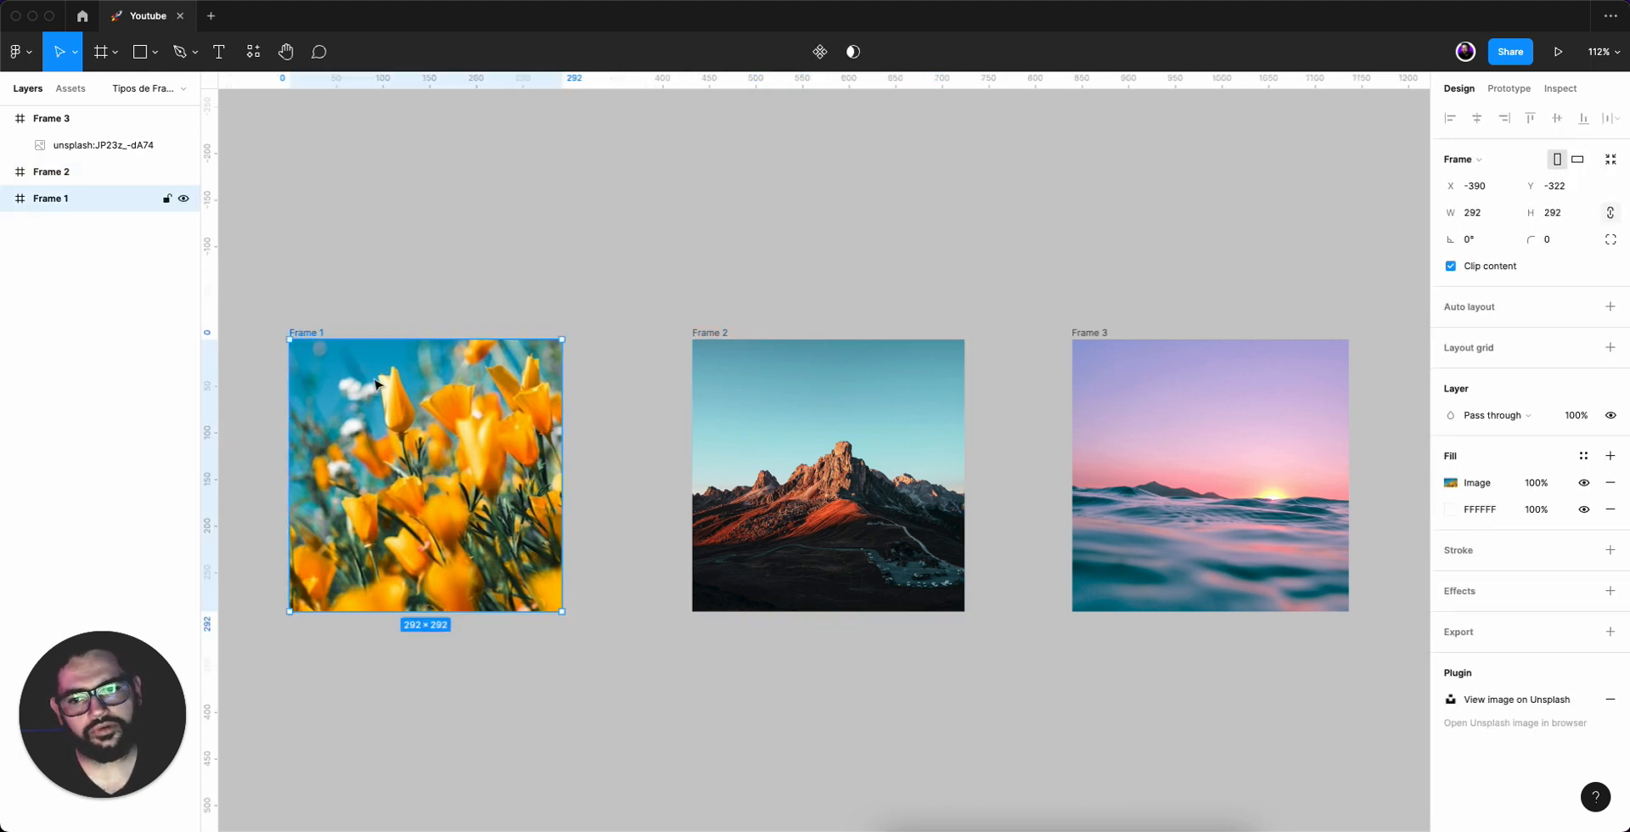
click(602, 262)
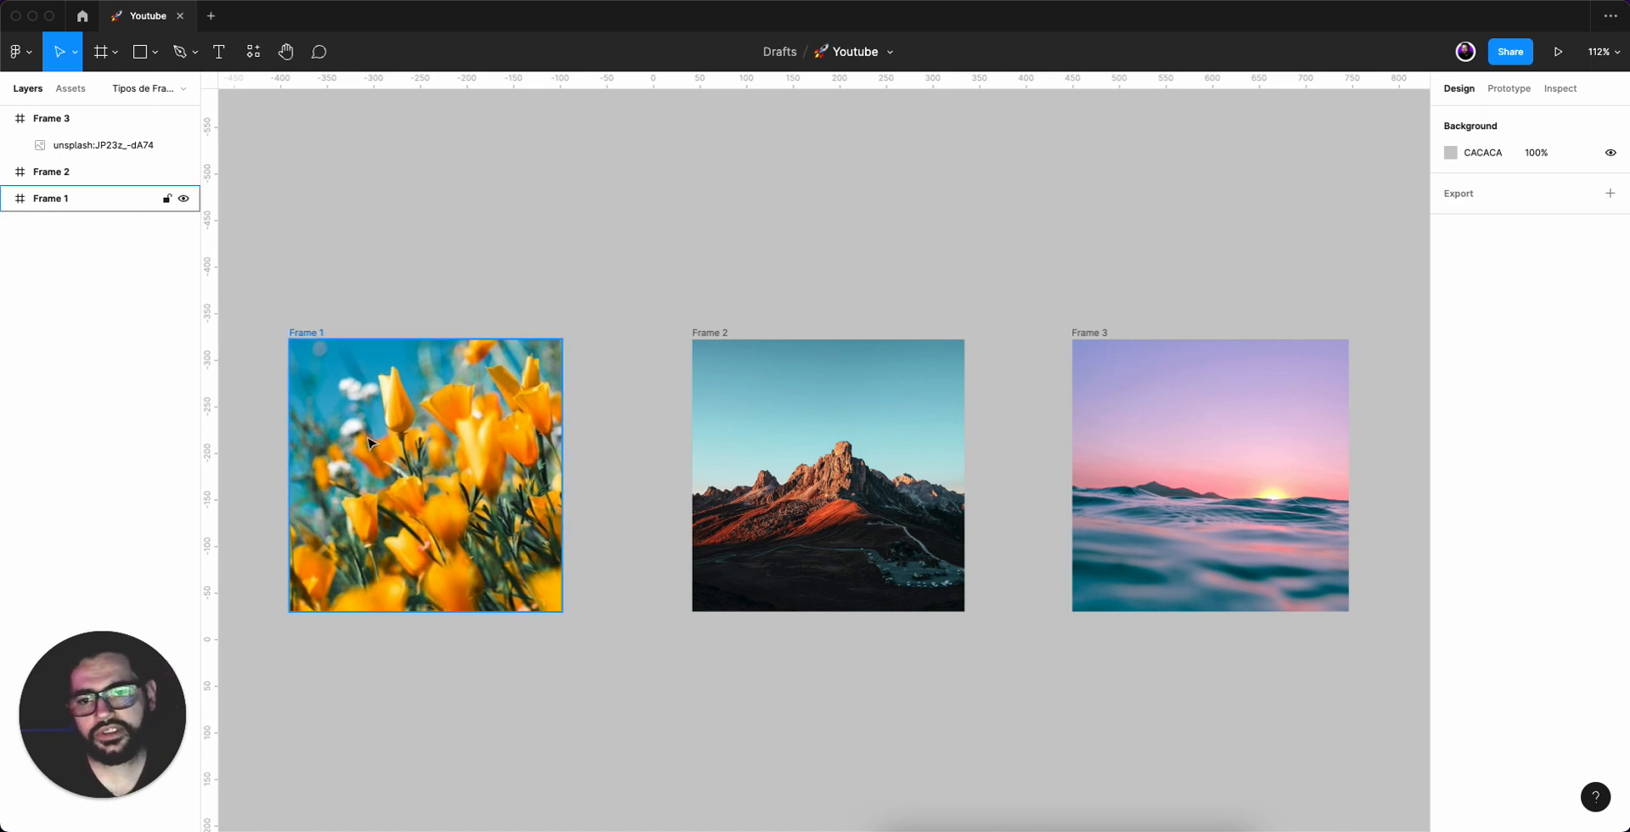
click(465, 491)
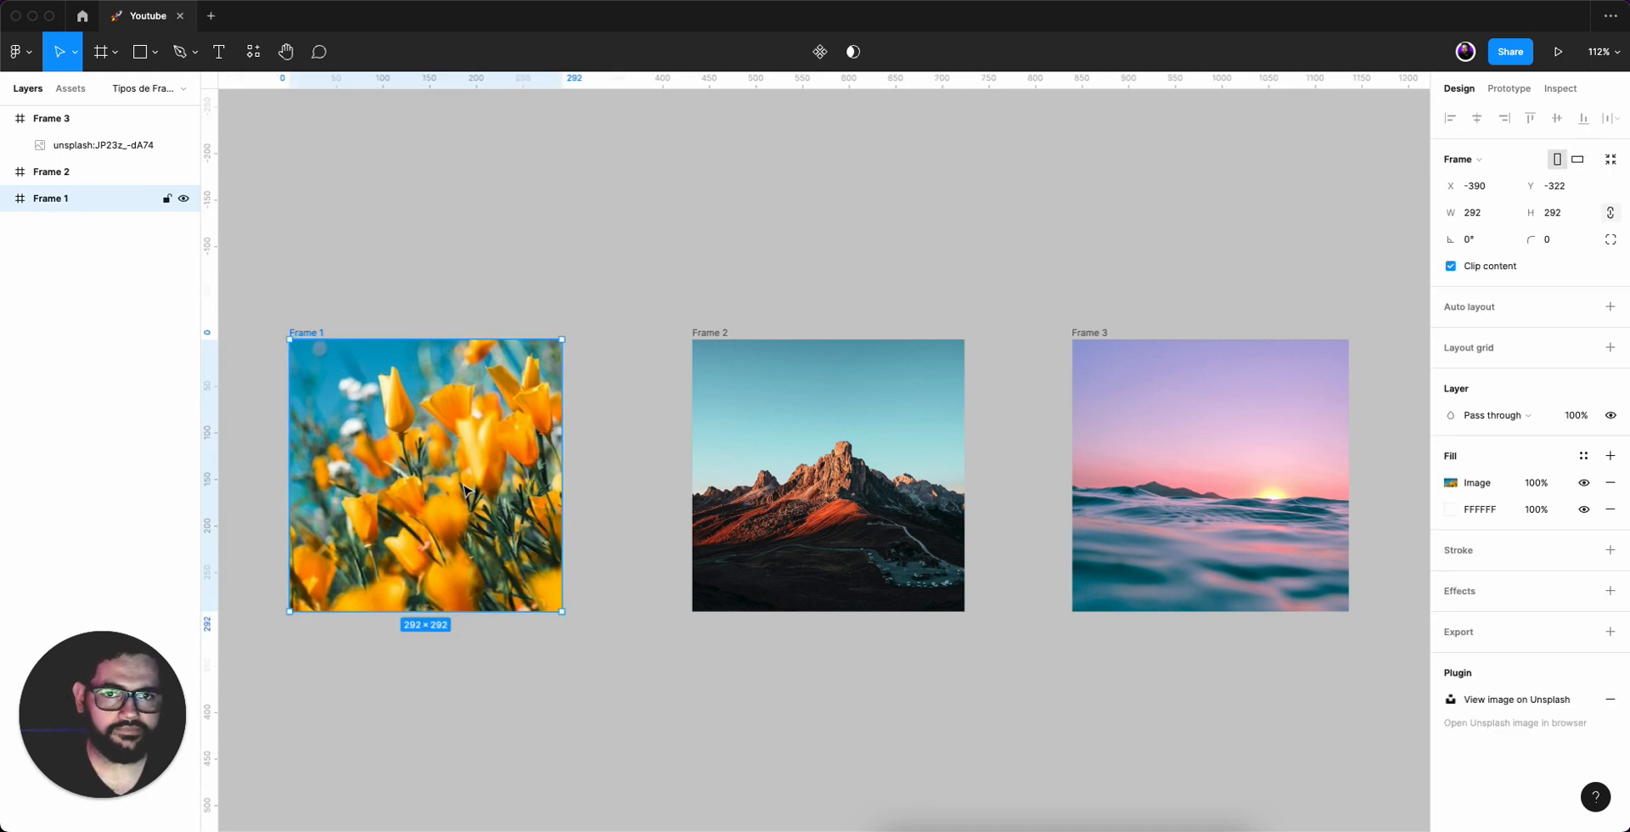
Open Frame 1's image fill settings, review the image scaling mode options keeping Crop, and close the settings.
click(1450, 482)
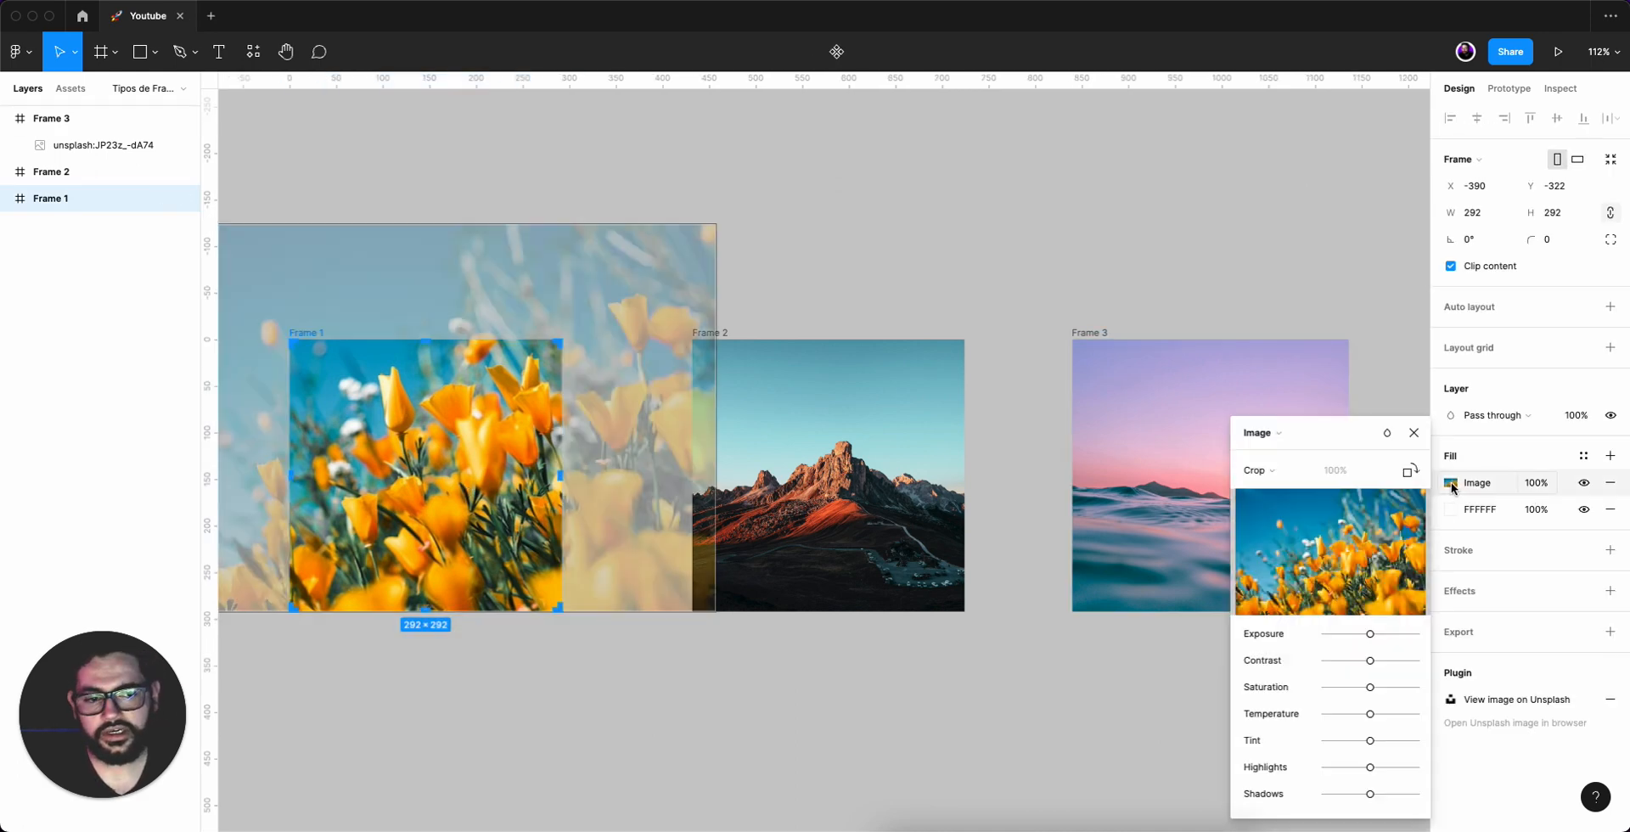
click(1269, 469)
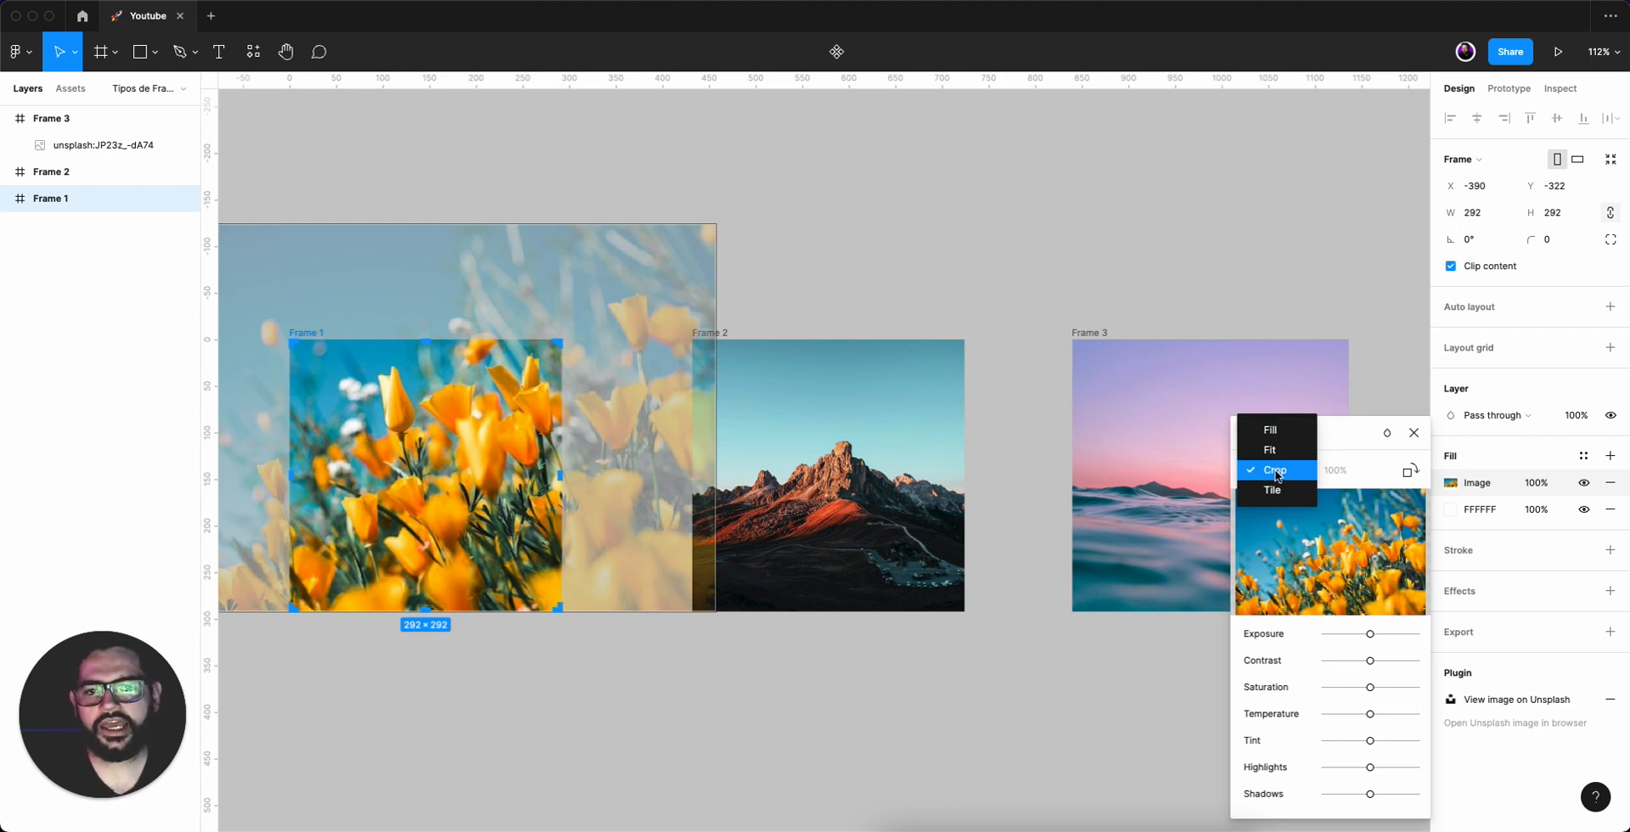
click(1275, 473)
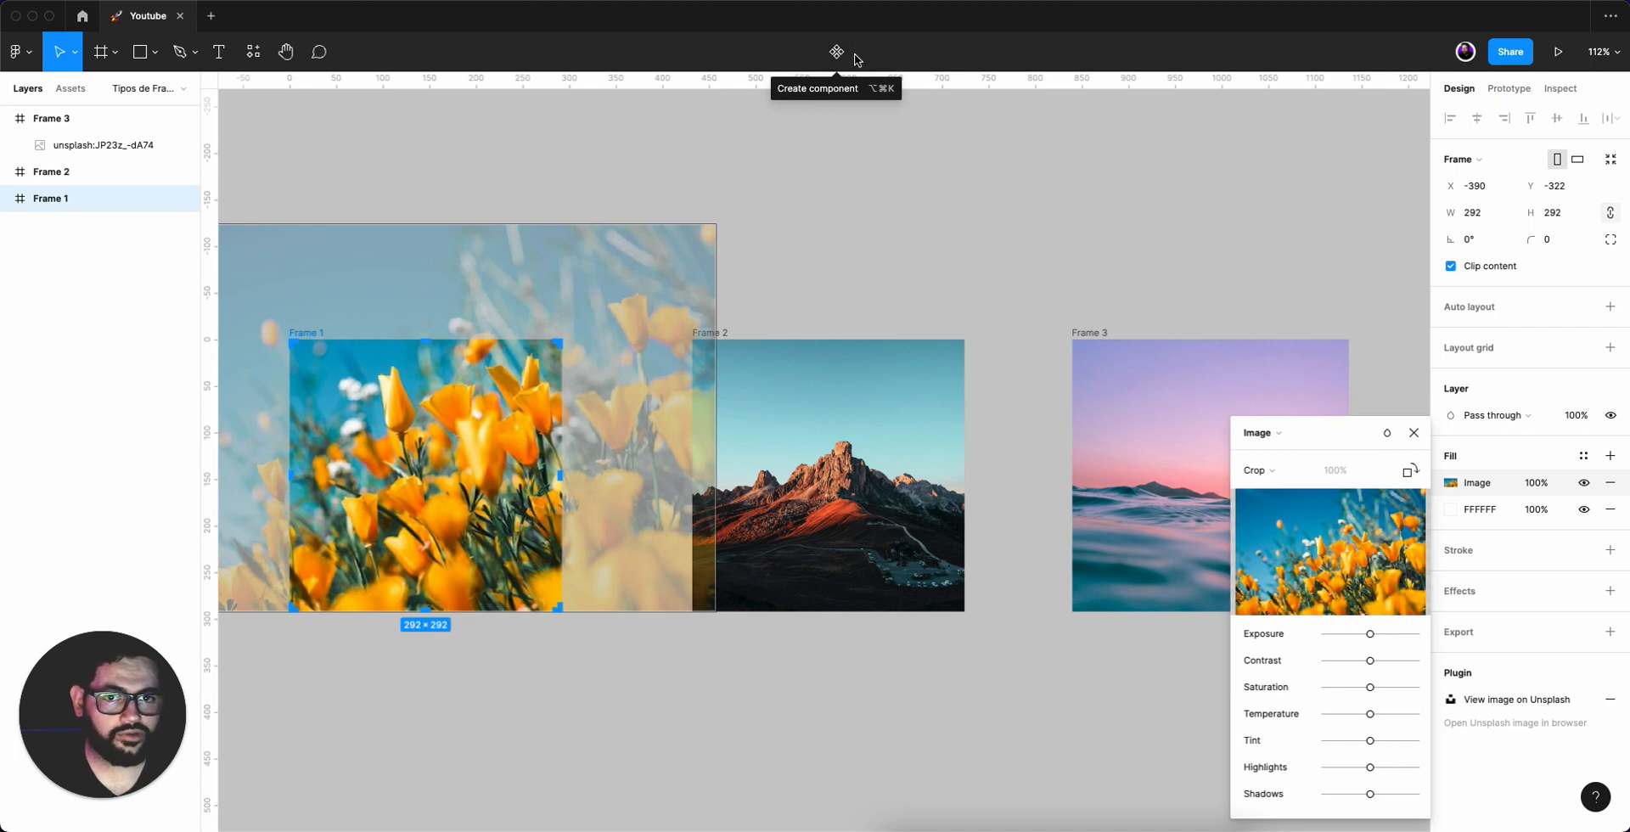
key(Escape)
Select the image layers inside Frame 2 and Frame 3 to inspect their properties, then deselect everything.
click(849, 440)
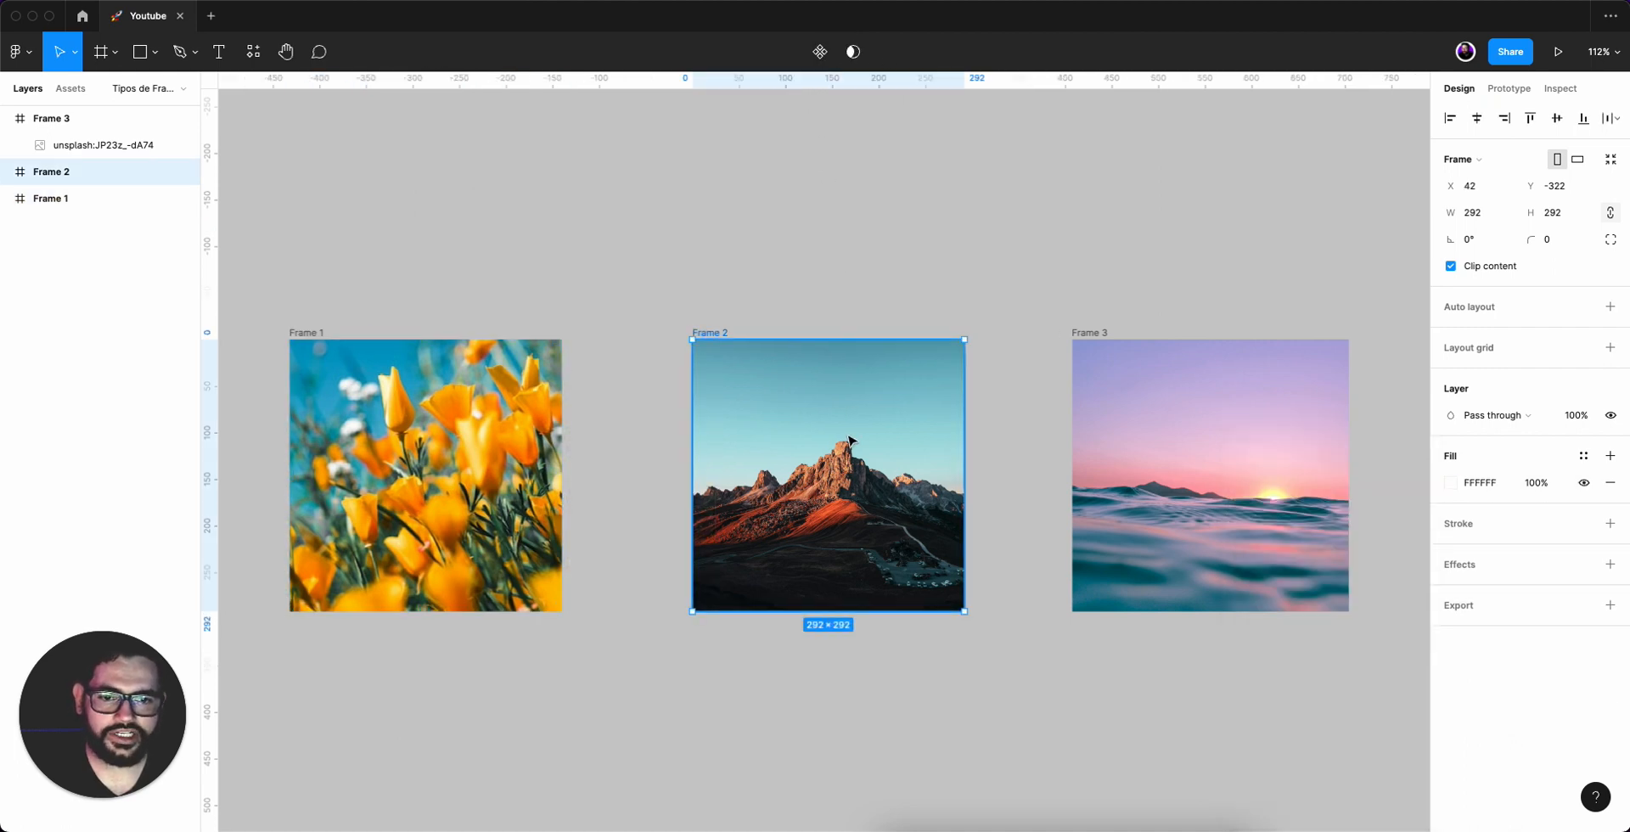
double_click(849, 440)
key(Escape)
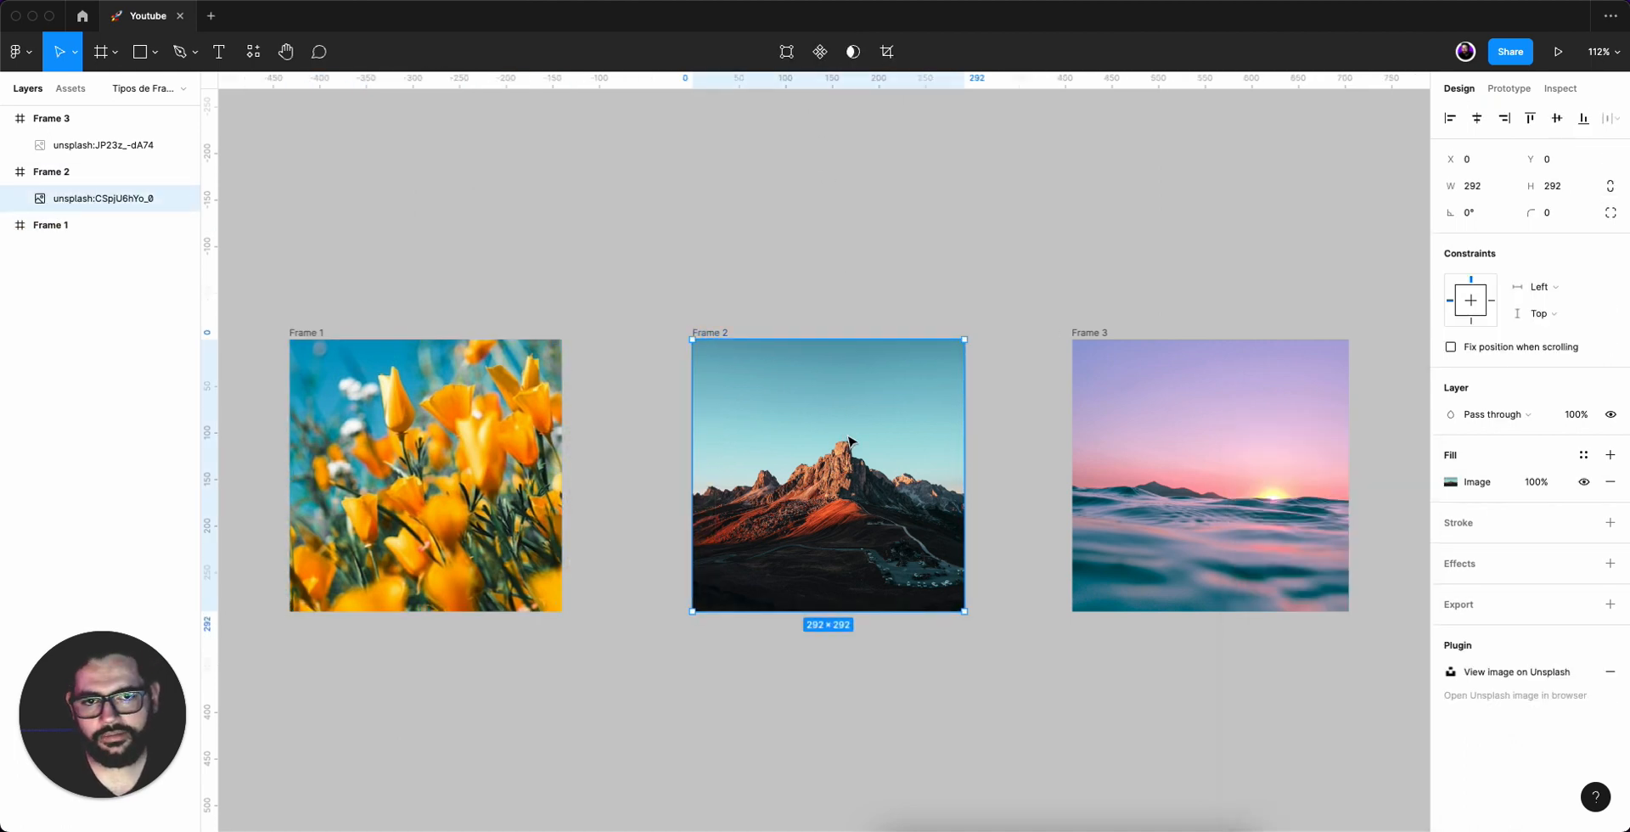
click(822, 248)
click(822, 417)
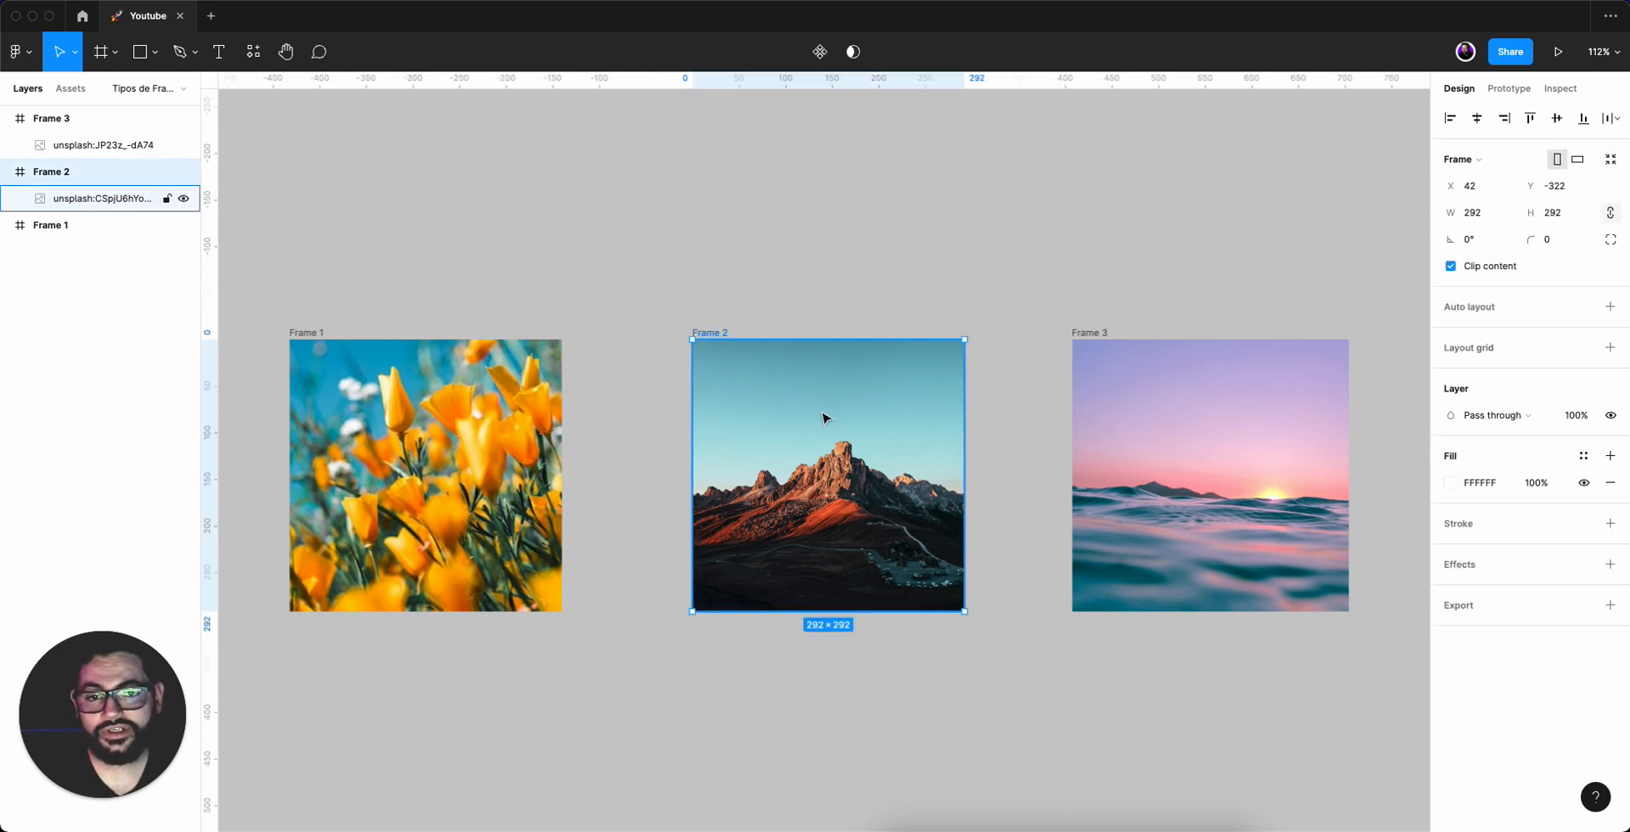
click(838, 432)
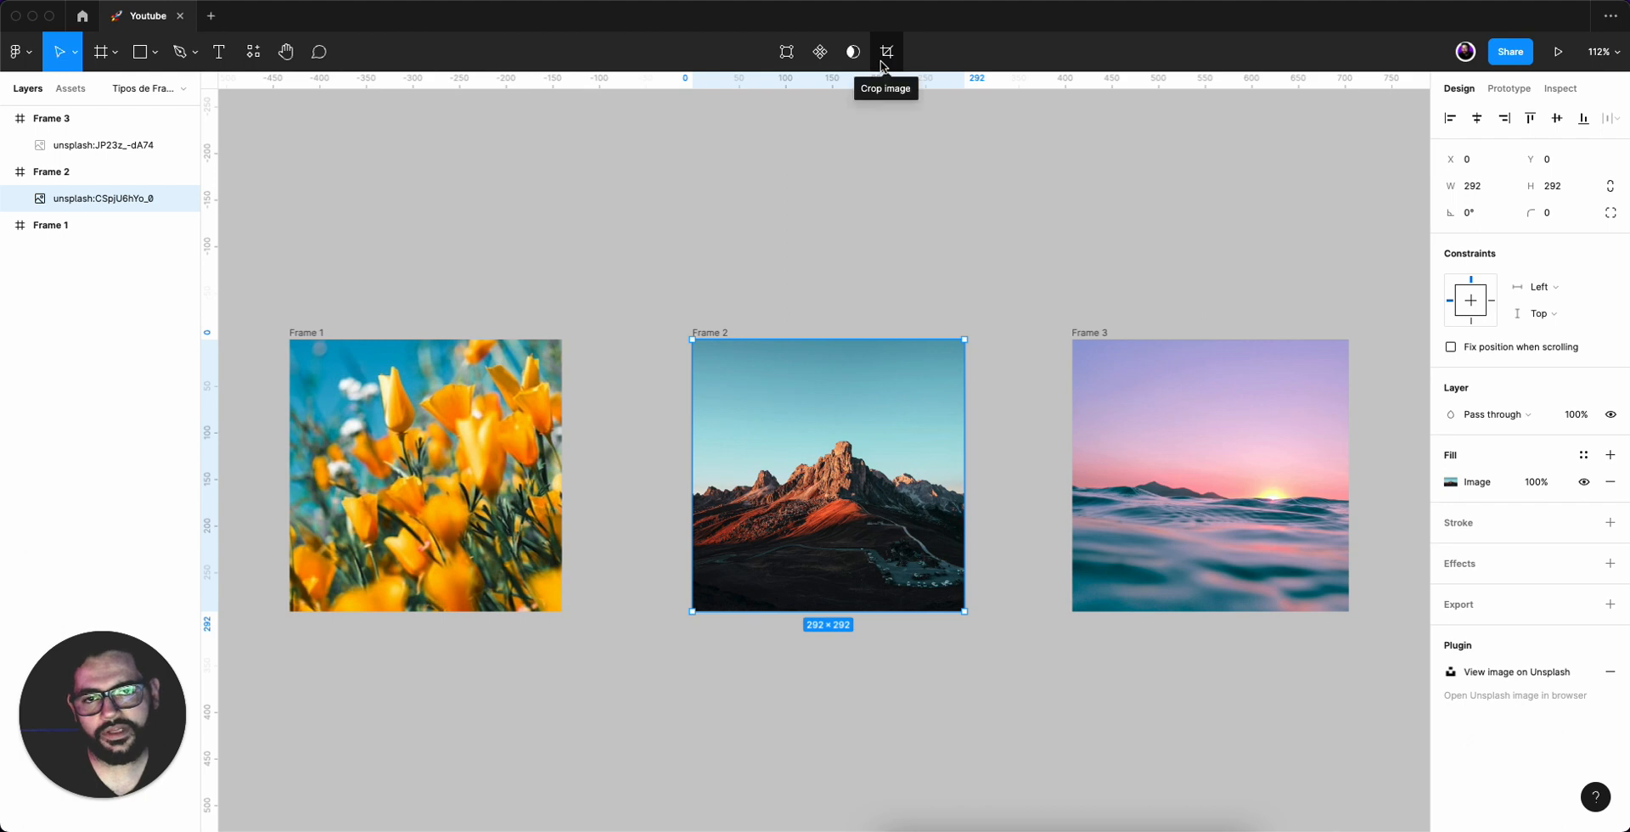
click(1233, 496)
click(1233, 497)
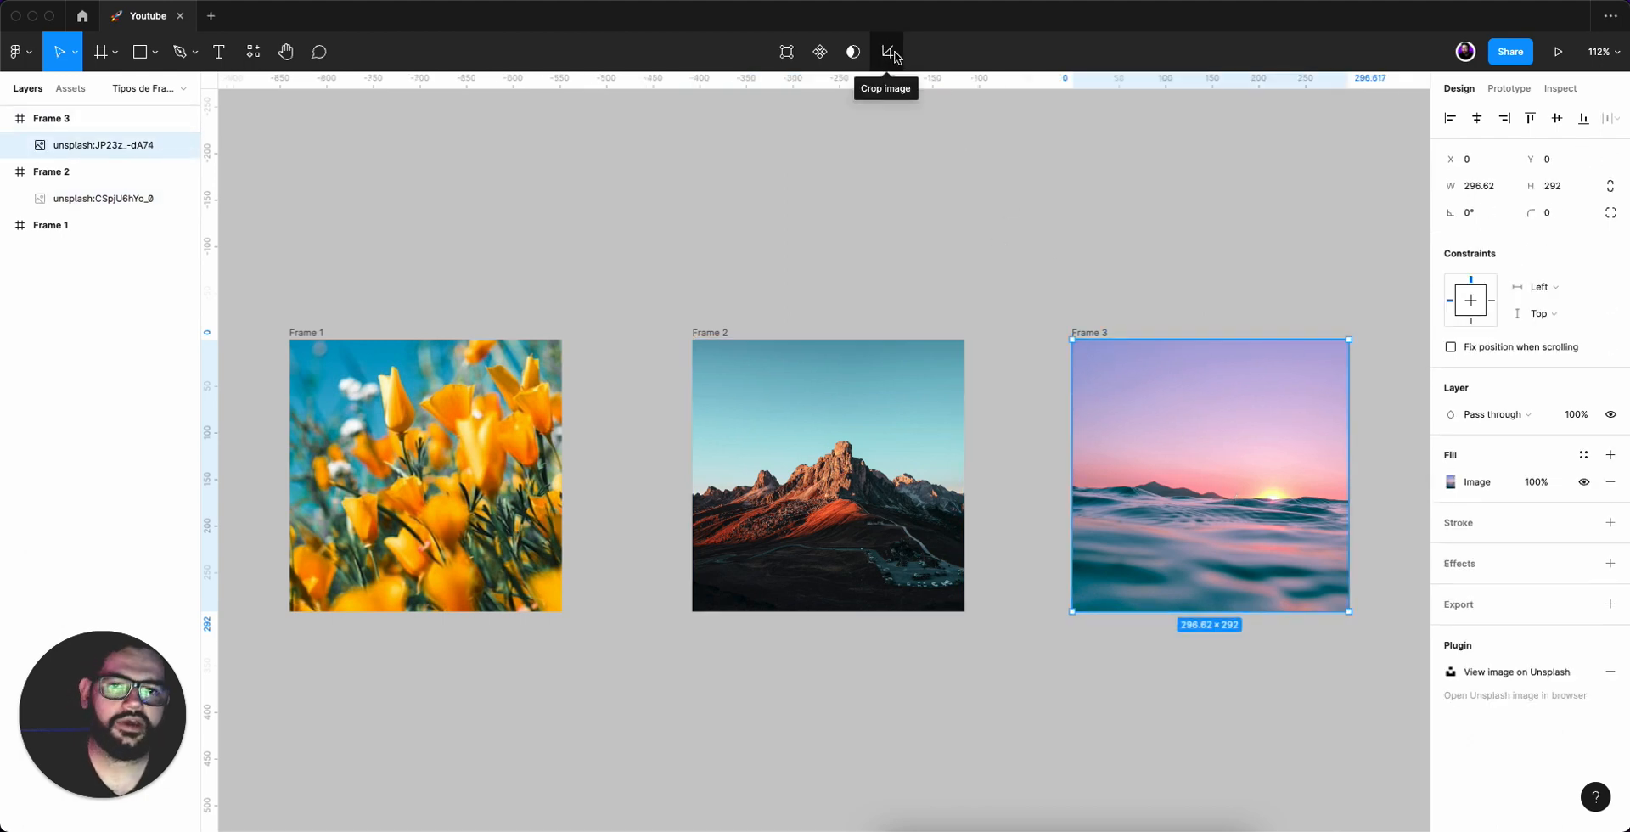
click(1013, 251)
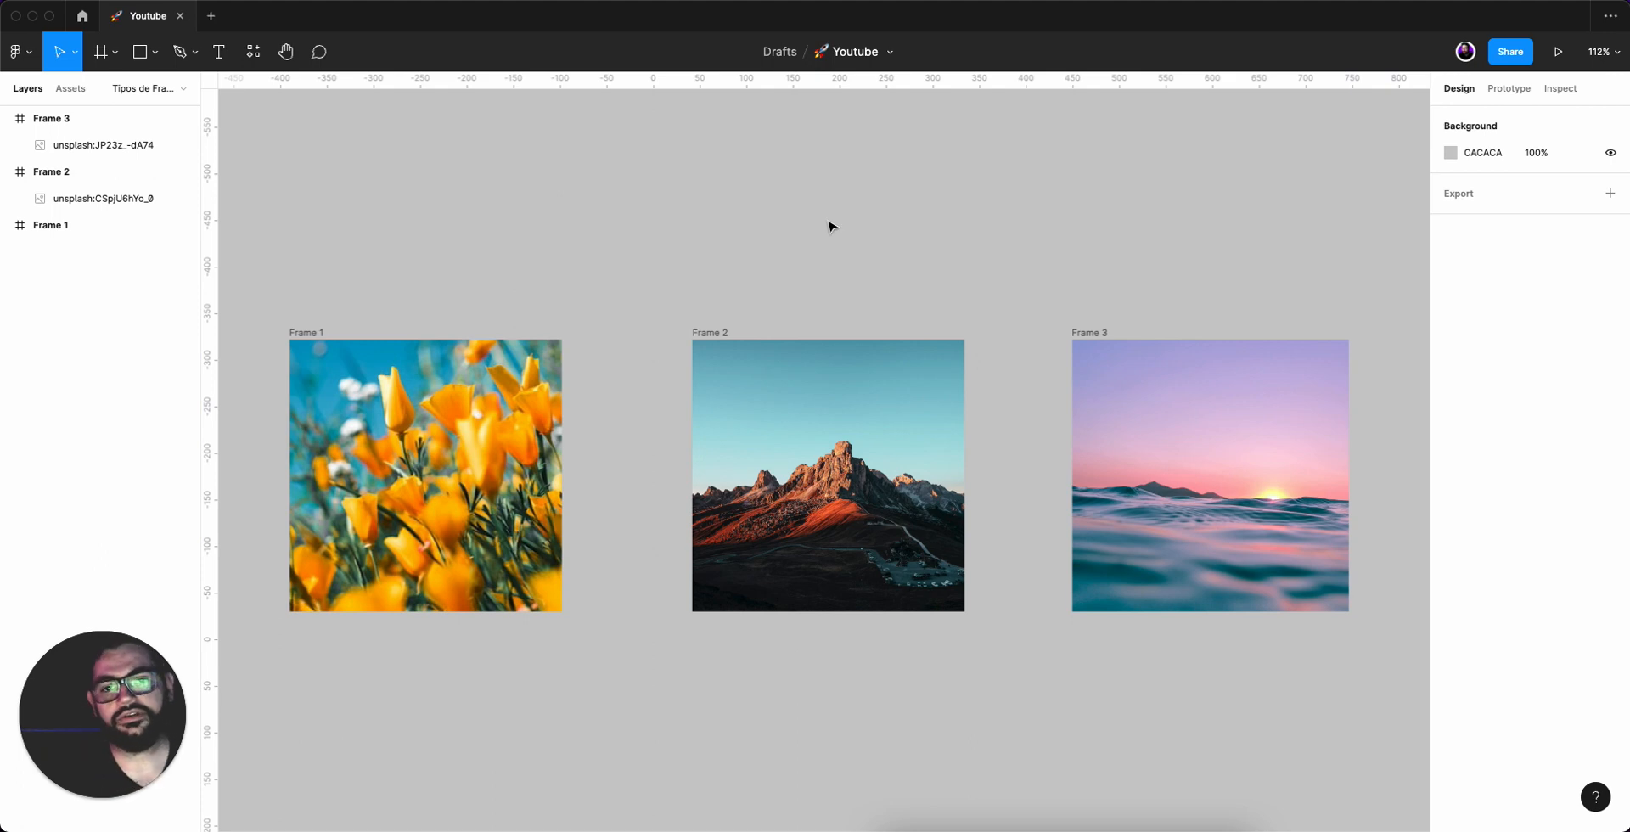